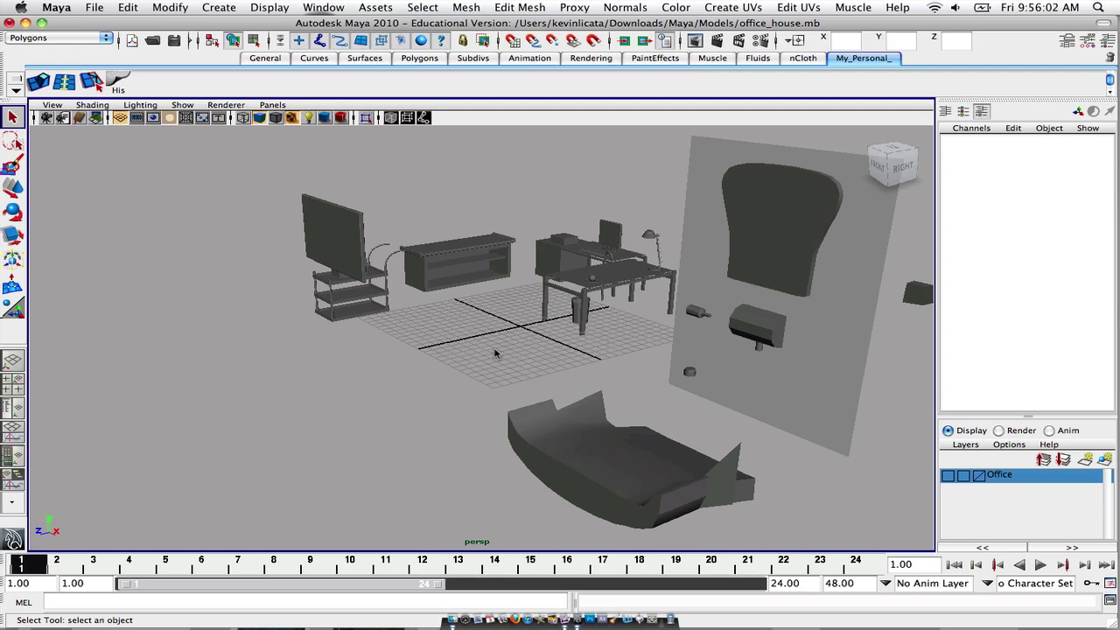
# Step: Examine the existing office furniture models in the scene, including the shelf, desk and TV stand
pyautogui.keyDown('alt'); pyautogui.moveTo(441, 323); pyautogui.dragTo(513, 219); pyautogui.keyUp('alt')
pyautogui.keyDown('alt'); pyautogui.moveTo(700, 288); pyautogui.dragTo(365, 289); pyautogui.keyUp('alt')
pyautogui.keyDown('alt'); pyautogui.moveTo(365, 289); pyautogui.dragTo(628, 370, button='middle'); pyautogui.keyUp('alt')
pyautogui.scroll(5, 687, 376)
pyautogui.keyDown('alt'); pyautogui.moveTo(628, 371); pyautogui.dragTo(564, 370); pyautogui.keyUp('alt')
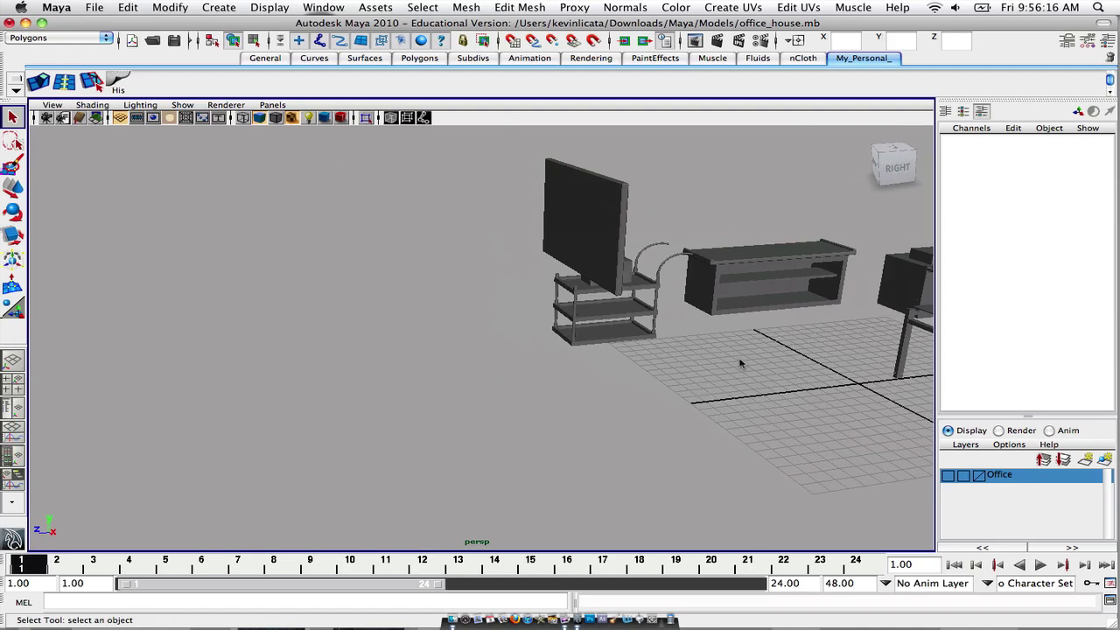
pyautogui.keyDown('alt'); pyautogui.moveTo(741, 365); pyautogui.dragTo(464, 317, button='middle'); pyautogui.keyUp('alt')
pyautogui.keyDown('alt'); pyautogui.moveTo(464, 317); pyautogui.dragTo(420, 310); pyautogui.keyUp('alt')
pyautogui.click(591, 232)
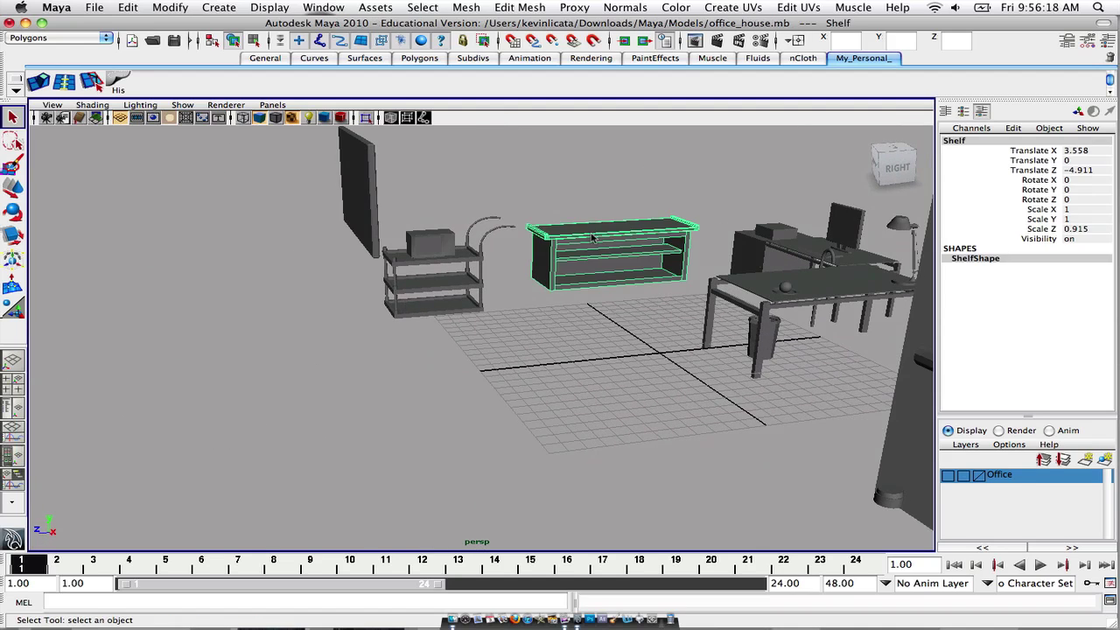
pyautogui.press('f')
pyautogui.scroll(-10, 480, 289)
pyautogui.keyDown('alt'); pyautogui.moveTo(453, 334); pyautogui.dragTo(493, 270); pyautogui.keyUp('alt')
pyautogui.click(493, 270)
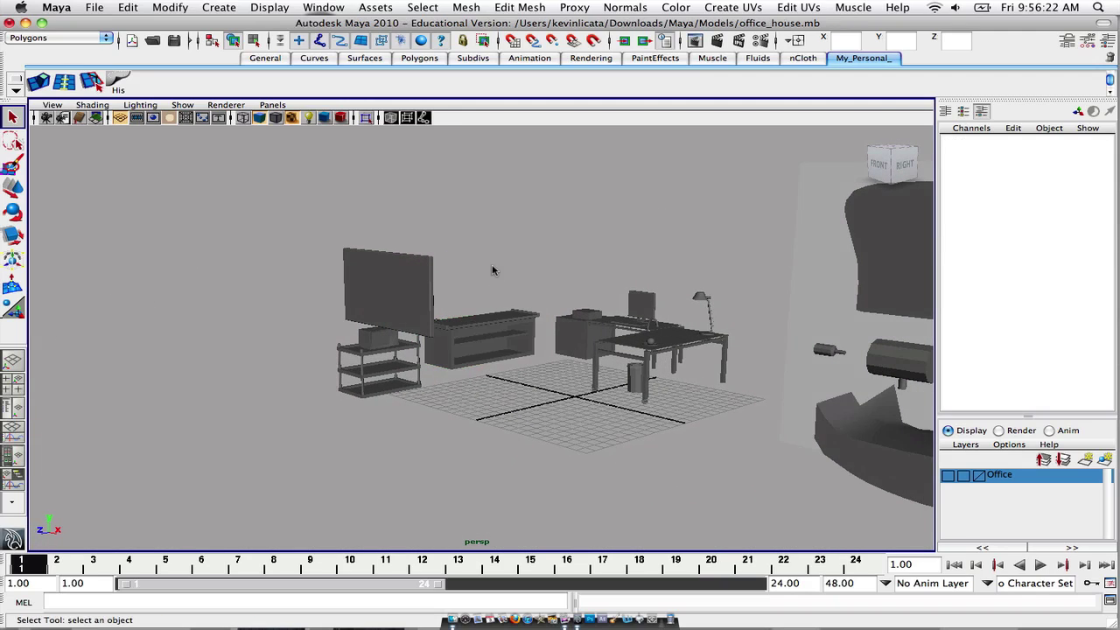
pyautogui.keyDown('alt'); pyautogui.moveTo(529, 361); pyautogui.dragTo(528, 492); pyautogui.keyUp('alt')
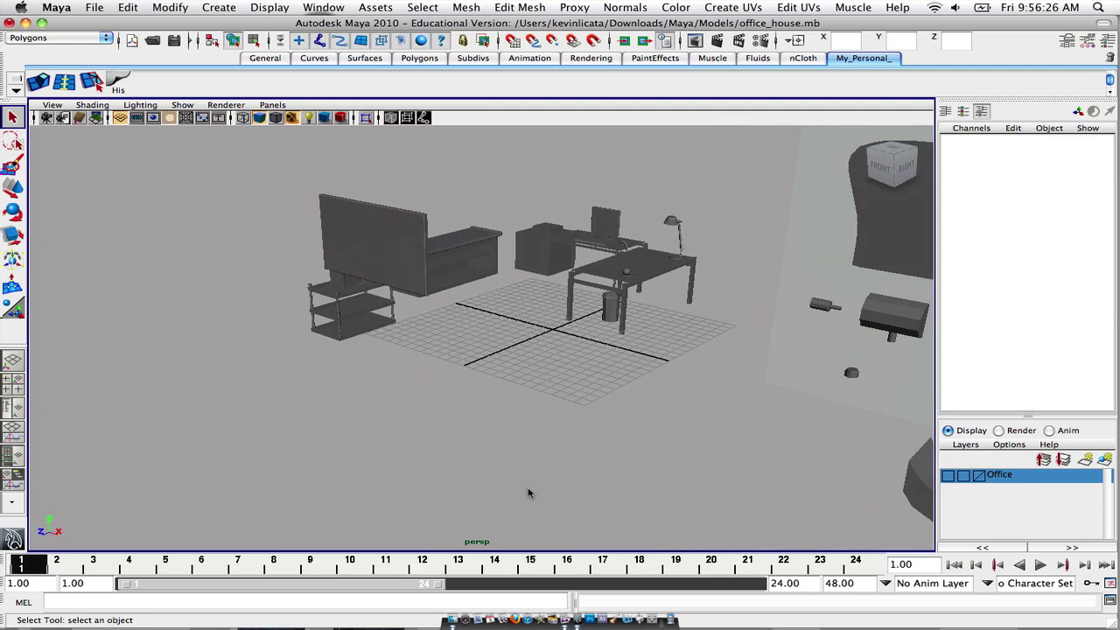
# Step: Switch to Firefox, search Google Images for "Empty Bookshelf" and limit the results to large images
pyautogui.click(517, 622)
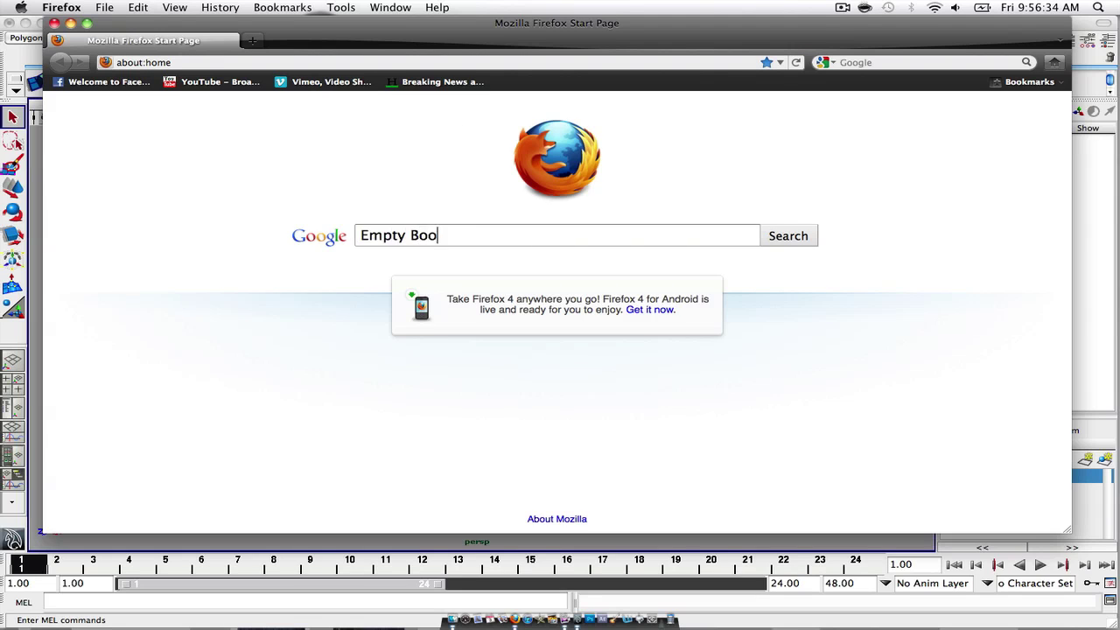
pyautogui.press('Return')
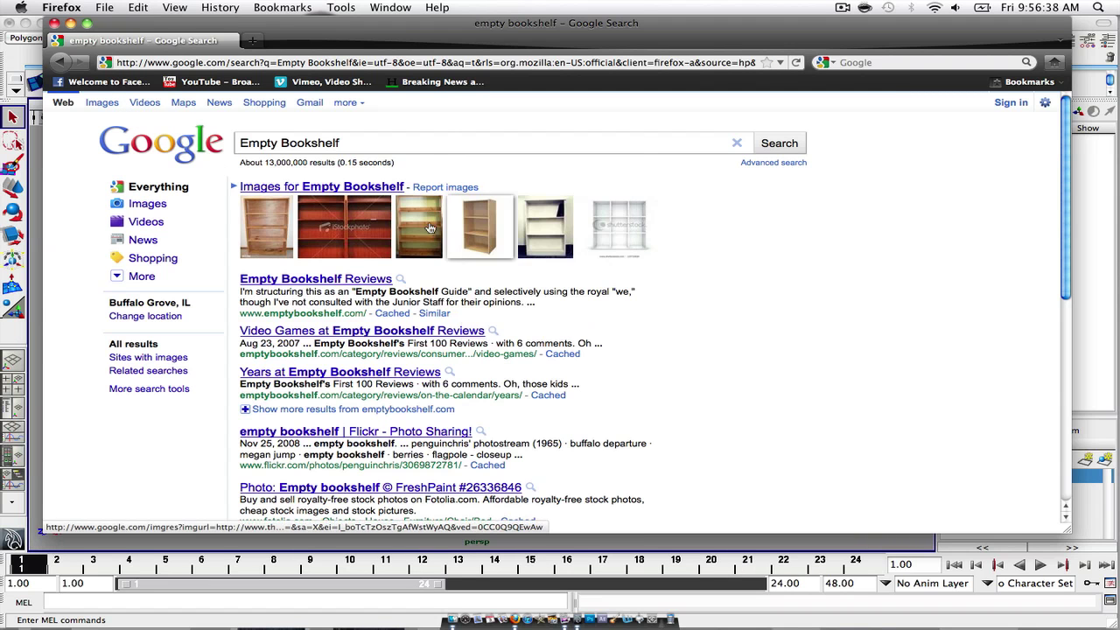
pyautogui.moveTo(532, 236)
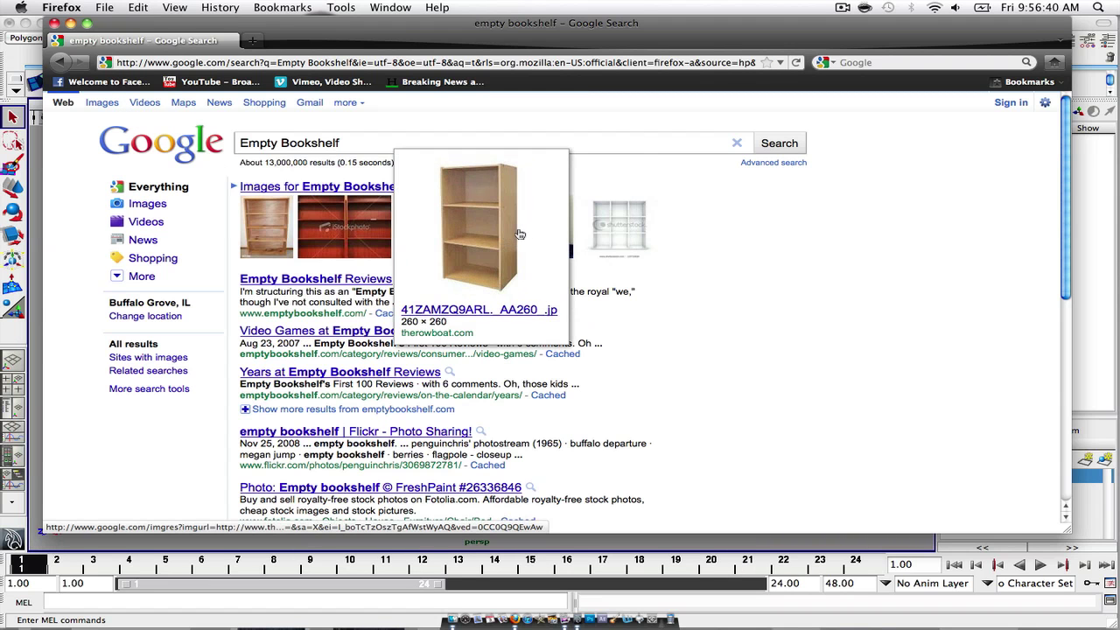
pyautogui.click(107, 104)
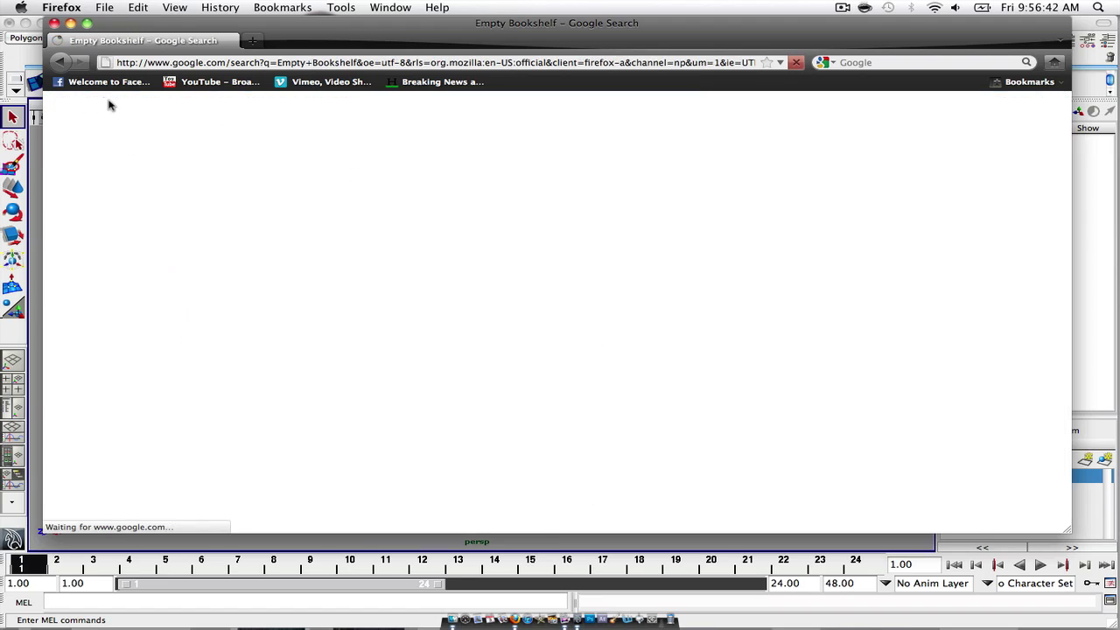
pyautogui.click(66, 357)
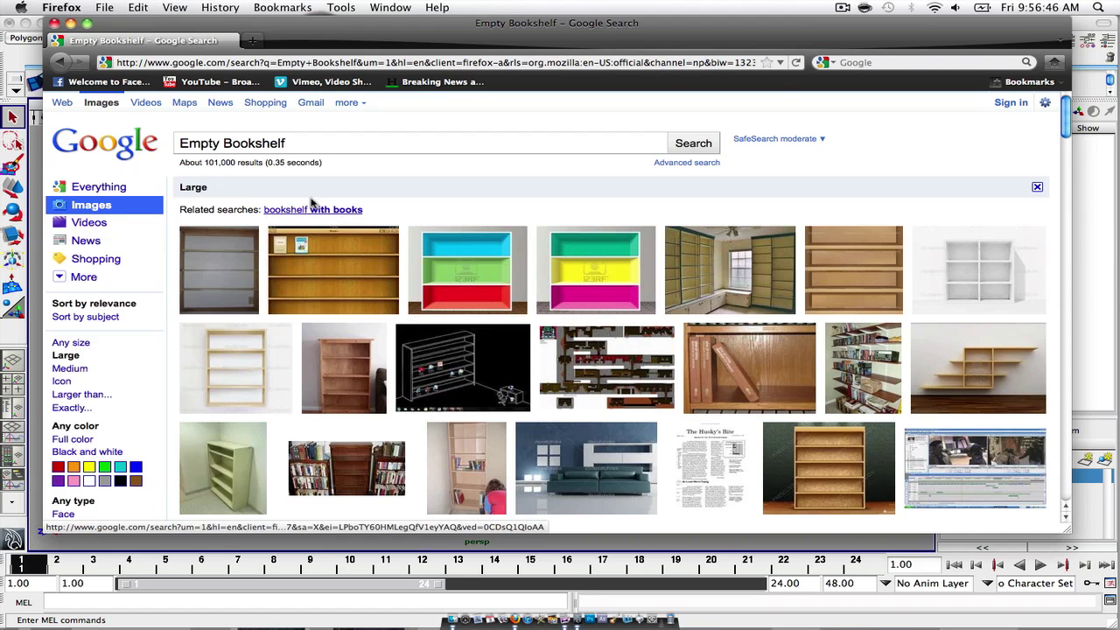
# Step: Open the wooden five-shelf image Empty-wood-bookshelf-design-full.jpg at full size
pyautogui.scroll(-3, 841, 376)
pyautogui.moveTo(866, 374)
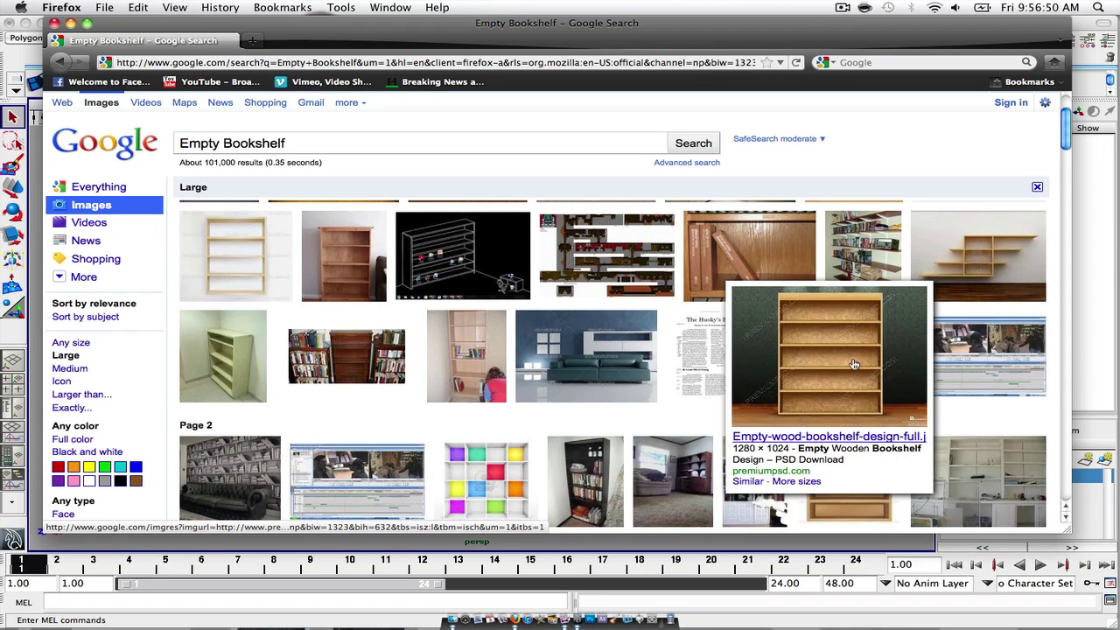
pyautogui.scroll(-3, 854, 364)
pyautogui.scroll(2, 843, 306)
pyautogui.click(842, 301)
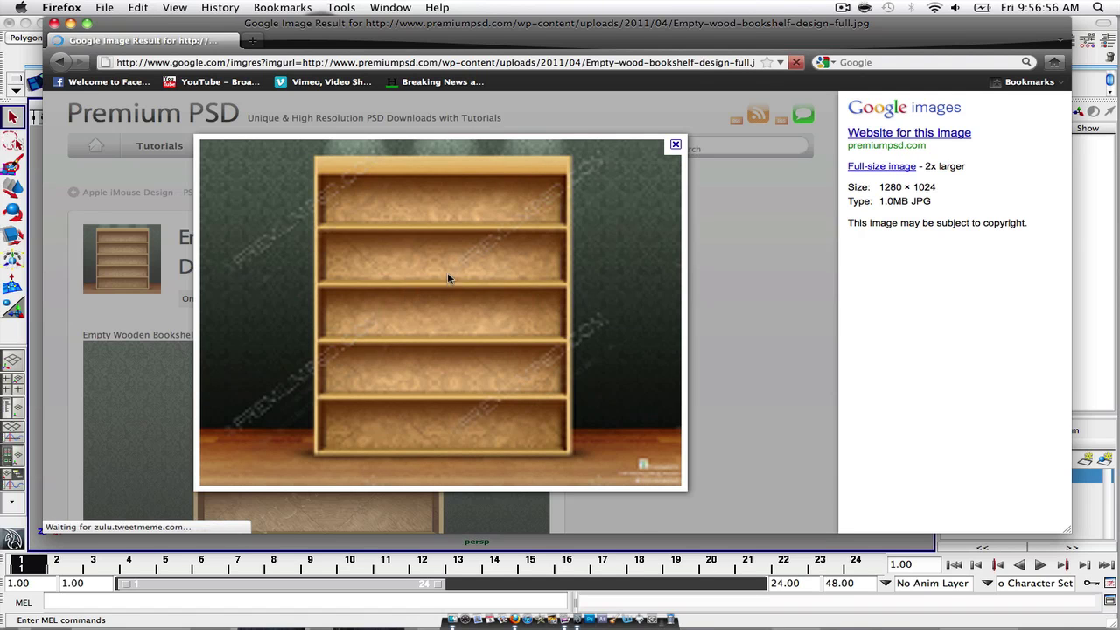
pyautogui.click(881, 167)
pyautogui.click(298, 242)
# Step: Examine the wooden bookshelf image from top to bottom and return to the image results
pyautogui.scroll(-2, 484, 260)
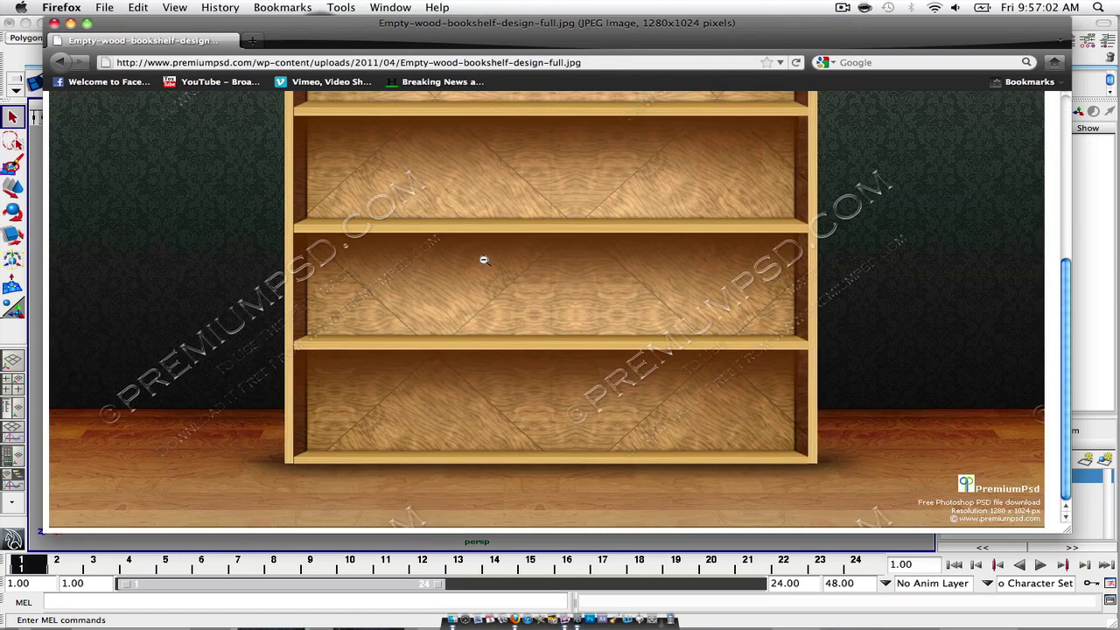
pyautogui.scroll(5, 486, 267)
pyautogui.scroll(-5, 488, 273)
pyautogui.scroll(5, 488, 273)
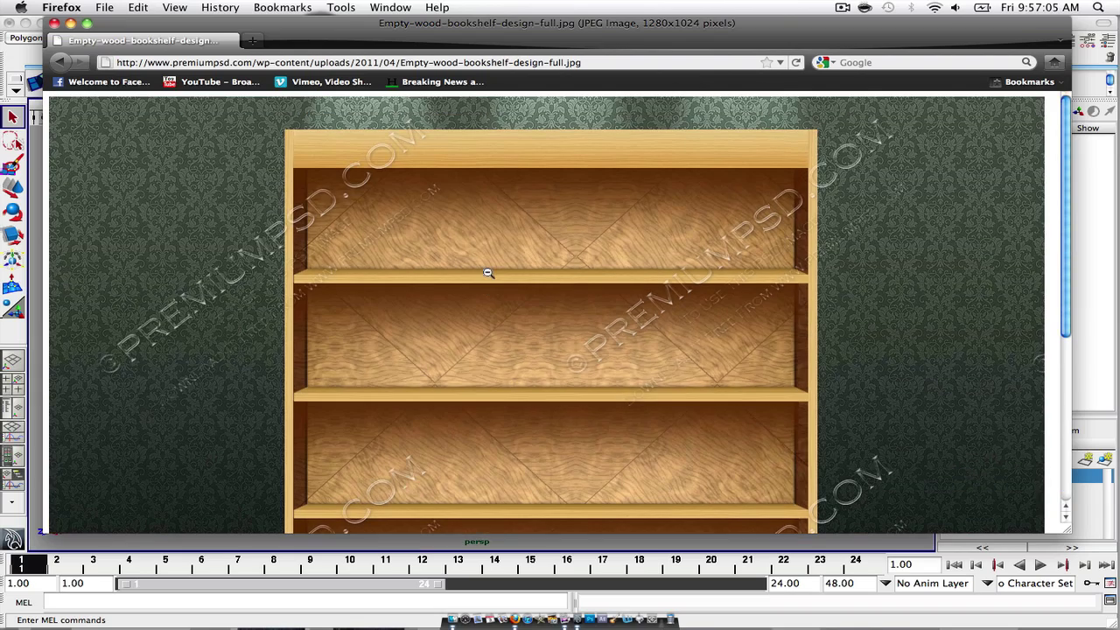
pyautogui.click(70, 66)
pyautogui.click(70, 66)
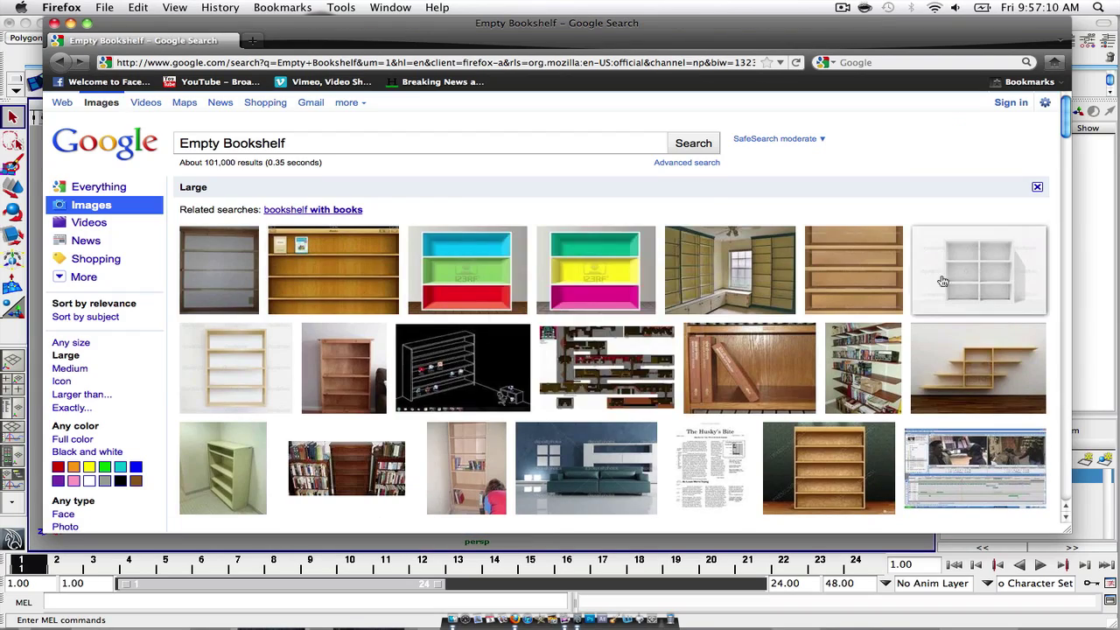
# Step: Open the white six-compartment bookshelf image from depositphotos at full size and examine its layout
pyautogui.moveTo(942, 281)
pyautogui.click(992, 271)
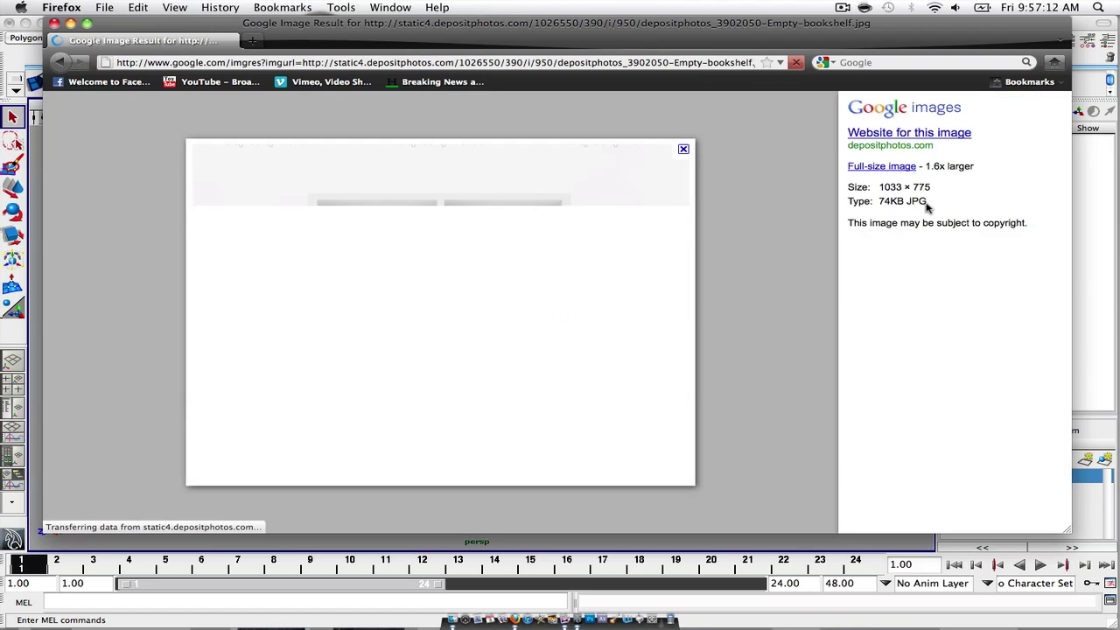
pyautogui.click(902, 168)
pyautogui.click(507, 218)
pyautogui.scroll(-5, 478, 227)
pyautogui.scroll(5, 479, 233)
pyautogui.scroll(-3, 485, 234)
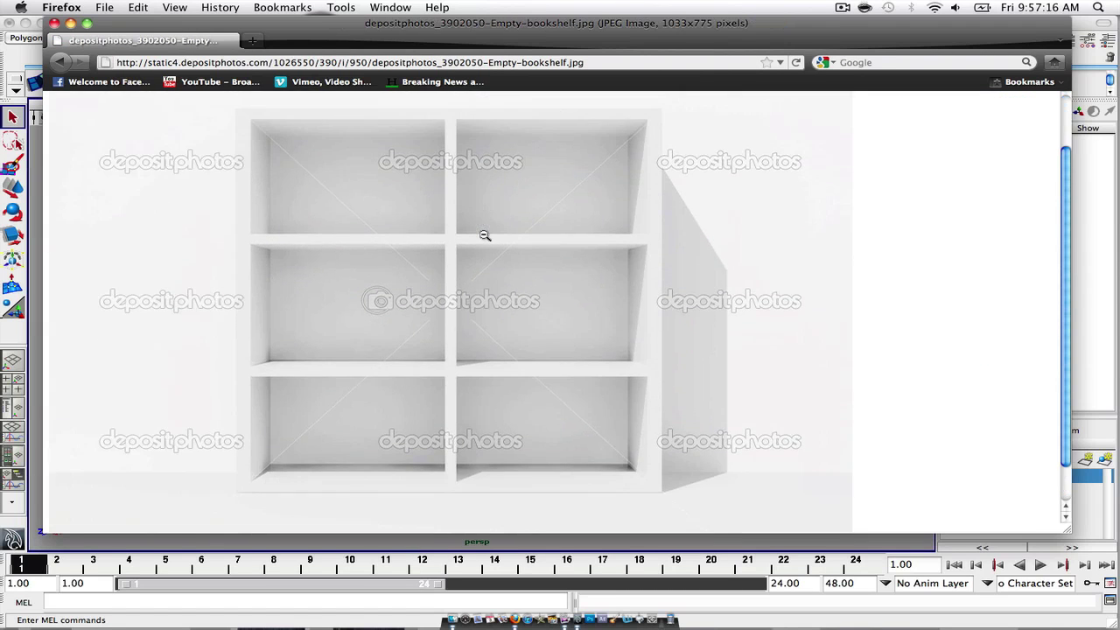
# Step: Return to the image results and browse further pages for other bookshelf references
pyautogui.click(63, 63)
pyautogui.click(62, 62)
pyautogui.scroll(-3, 427, 230)
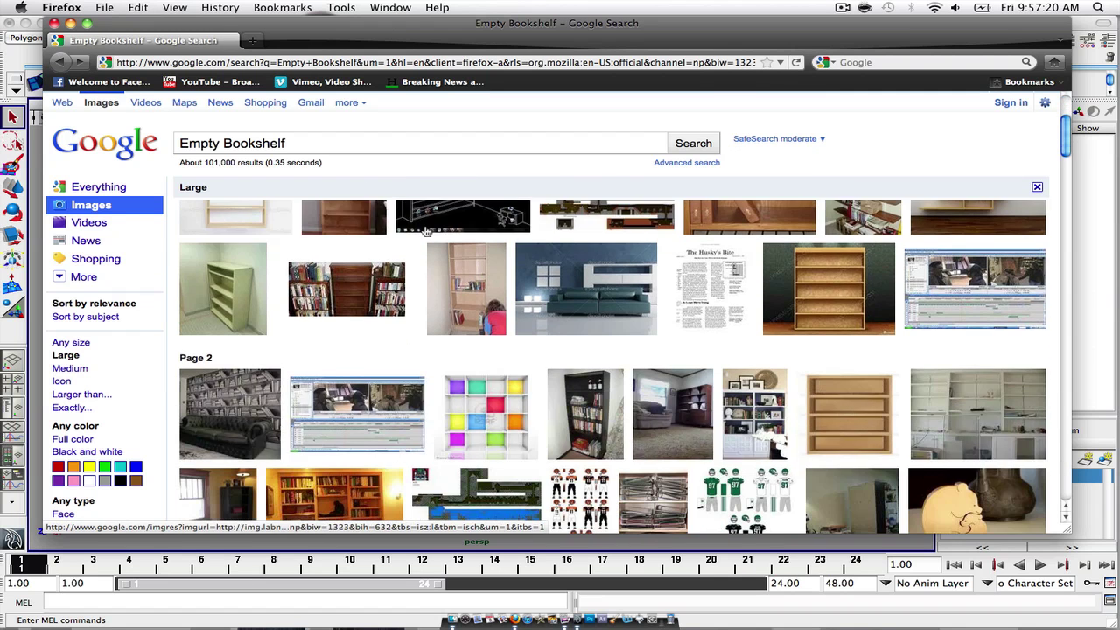
pyautogui.scroll(-3, 426, 230)
pyautogui.scroll(-2, 363, 268)
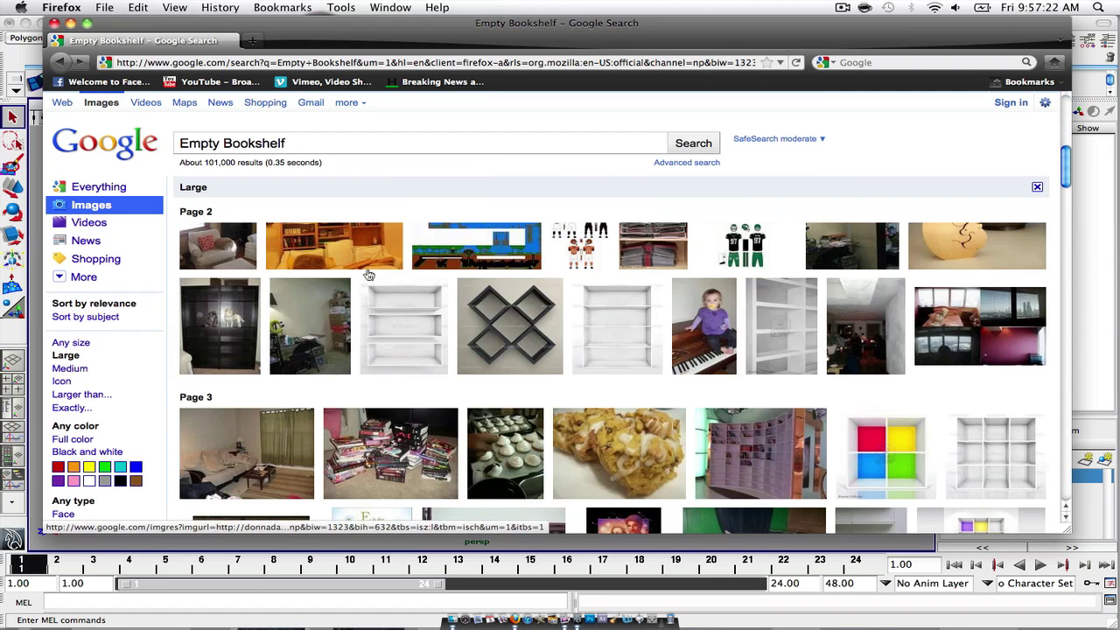
pyautogui.scroll(-2, 369, 275)
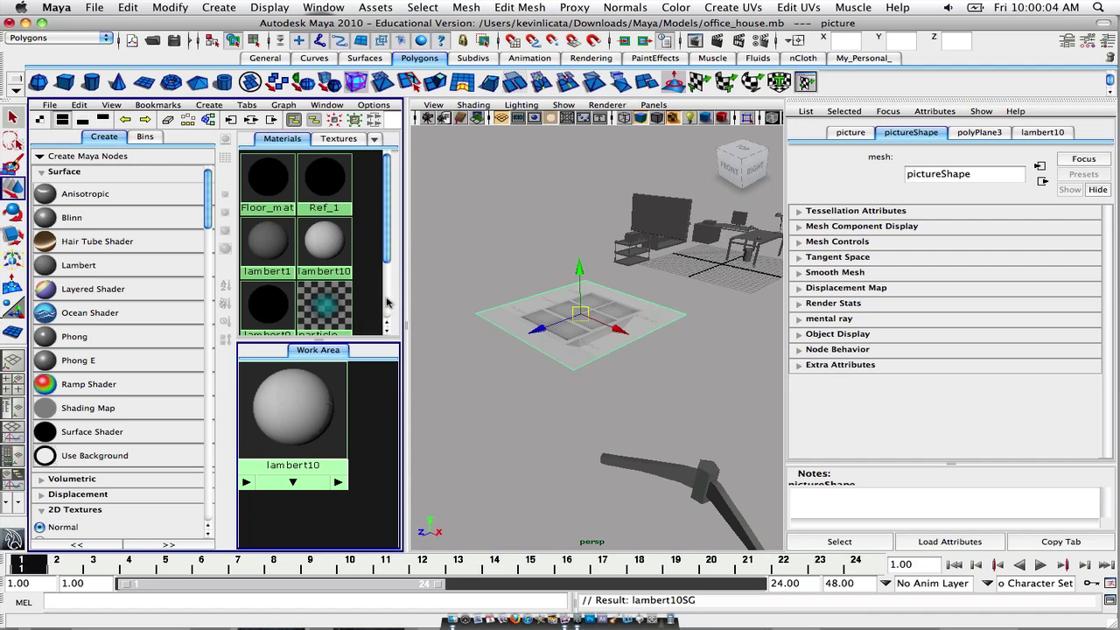
# Step: In Maya, show only the perspective view with the Channel Box and select the bookshelf picture plane
pyautogui.click(7, 363)
pyautogui.keyDown('alt'); pyautogui.moveTo(144, 282); pyautogui.dragTo(254, 308); pyautogui.keyUp('alt')
pyautogui.keyDown('alt'); pyautogui.moveTo(407, 308); pyautogui.dragTo(310, 287, button='middle'); pyautogui.keyUp('alt')
pyautogui.click(311, 287)
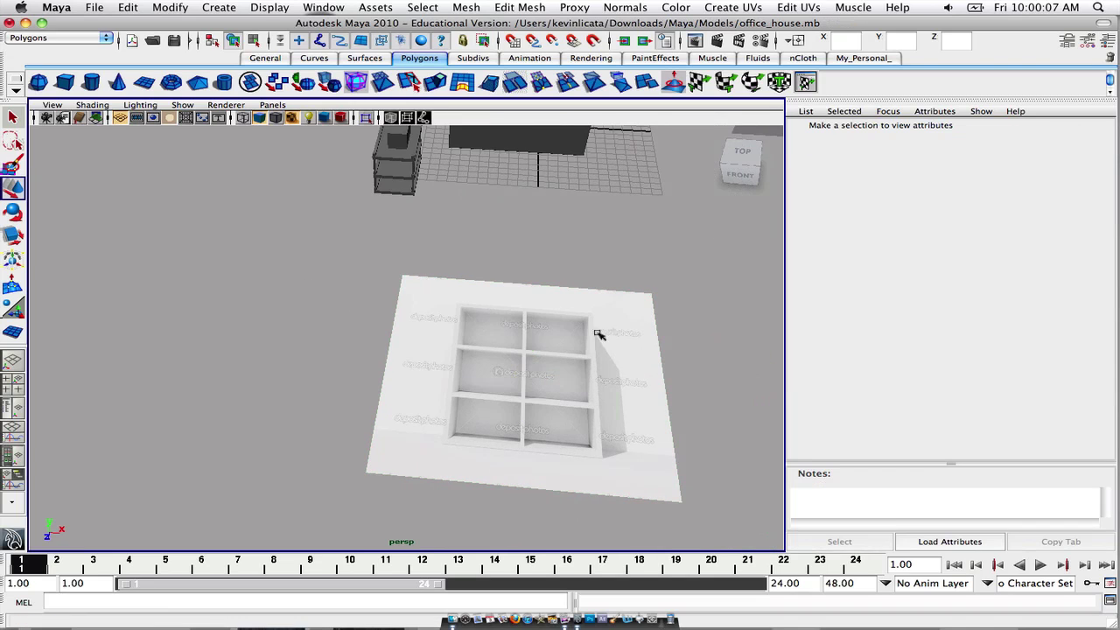
pyautogui.click(634, 306)
pyautogui.keyDown('alt'); pyautogui.moveTo(621, 310); pyautogui.dragTo(624, 247, button='middle'); pyautogui.keyUp('alt')
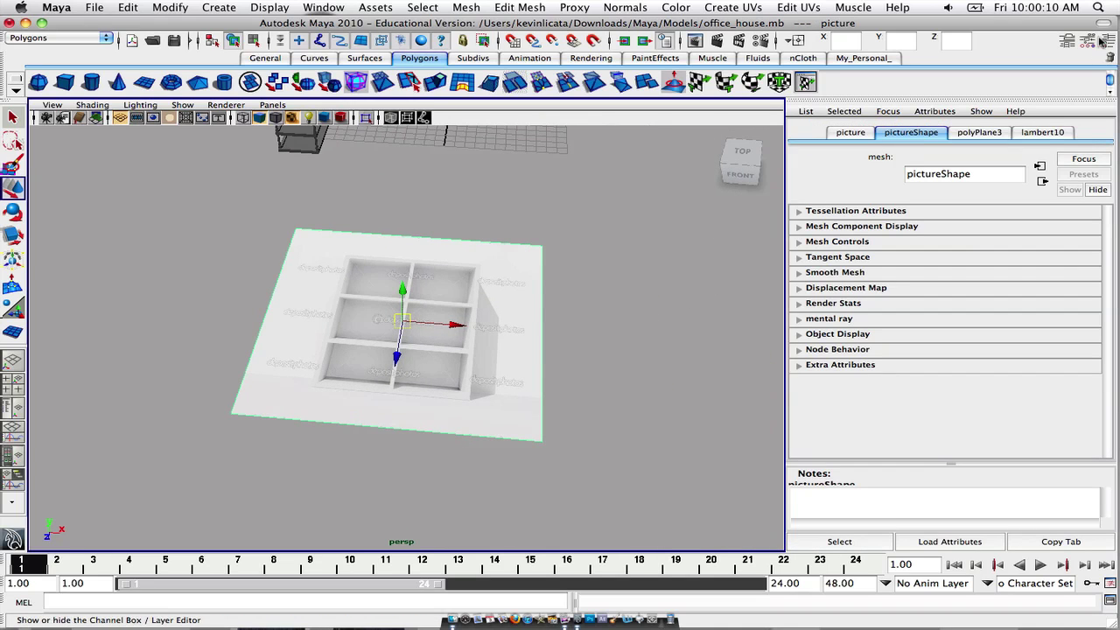
pyautogui.click(1103, 41)
pyautogui.keyDown('alt'); pyautogui.moveTo(651, 260); pyautogui.dragTo(662, 261); pyautogui.keyUp('alt')
pyautogui.scroll(-5, 669, 262)
pyautogui.keyDown('alt'); pyautogui.moveTo(672, 264); pyautogui.dragTo(606, 275, button='middle'); pyautogui.keyUp('alt')
pyautogui.press('f')
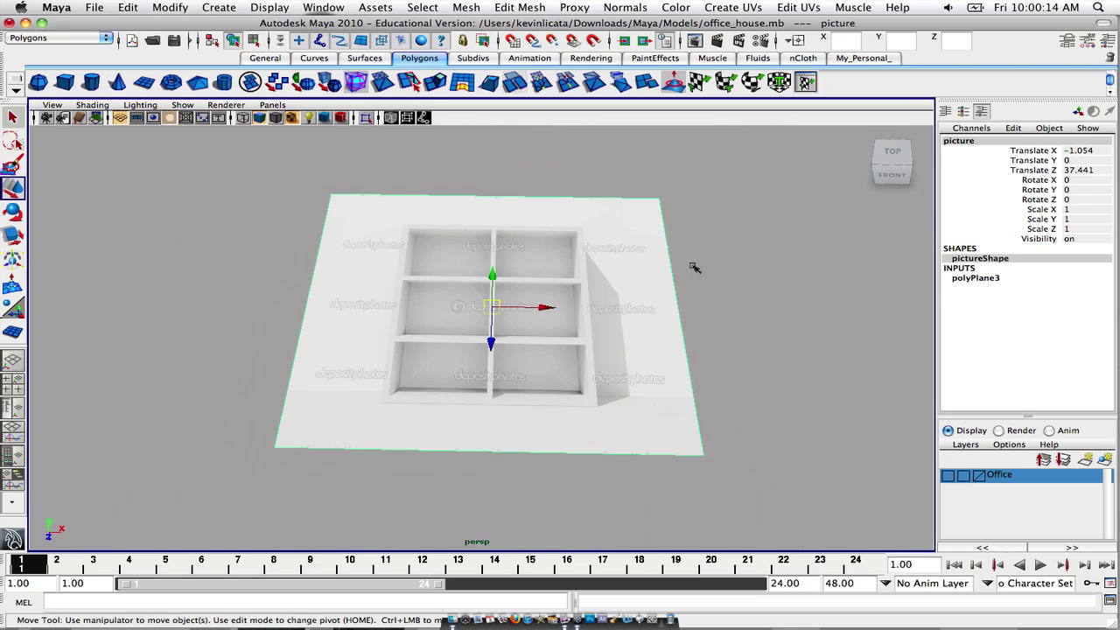
pyautogui.keyDown('alt'); pyautogui.moveTo(694, 267); pyautogui.dragTo(659, 294, button='middle'); pyautogui.keyUp('alt')
pyautogui.keyDown('alt'); pyautogui.moveTo(656, 286); pyautogui.dragTo(655, 213); pyautogui.keyUp('alt')
pyautogui.scroll(-2, 665, 282)
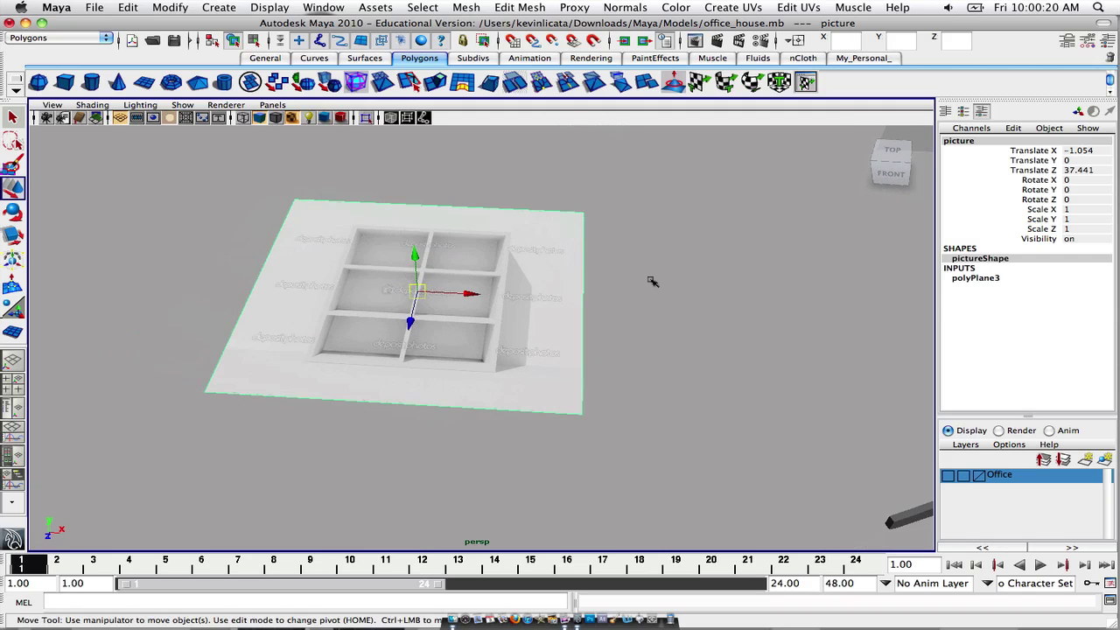
pyautogui.press('e')
pyautogui.moveTo(412, 254); pyautogui.dragTo(415, 302)
pyautogui.hotkey('ctrl', 'z')
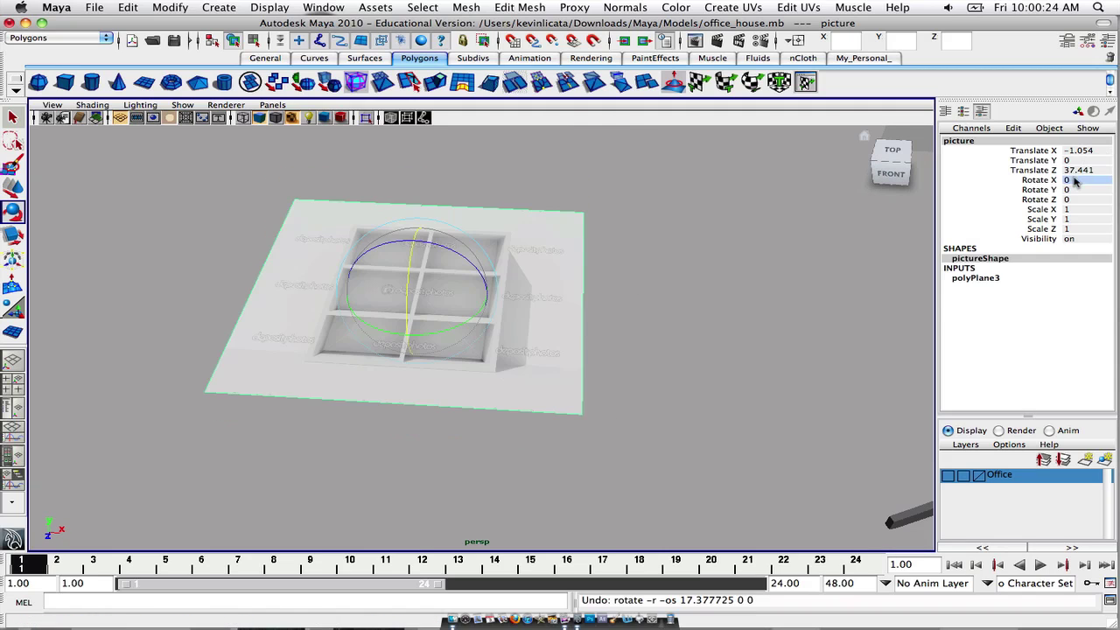
# Step: Set the picture plane's Rotate X to 90 so it stands upright
pyautogui.press('Return')
pyautogui.keyDown('alt'); pyautogui.moveTo(698, 289); pyautogui.dragTo(718, 315); pyautogui.keyUp('alt')
pyautogui.keyDown('alt'); pyautogui.moveTo(717, 315); pyautogui.dragTo(714, 332, button='right'); pyautogui.keyUp('alt')
pyautogui.keyDown('alt'); pyautogui.moveTo(714, 333); pyautogui.dragTo(715, 351, button='middle'); pyautogui.keyUp('alt')
pyautogui.keyDown('alt'); pyautogui.moveTo(715, 351); pyautogui.dragTo(712, 342); pyautogui.keyUp('alt')
# Step: Move the upright picture plane up, sideways and back past the furniture, to about X -46.304, Y 7.057, Z -28.472
pyautogui.press('w')
pyautogui.moveTo(473, 309); pyautogui.dragTo(460, 209)
pyautogui.scroll(-3, 518, 256)
pyautogui.keyDown('alt'); pyautogui.moveTo(519, 258); pyautogui.dragTo(584, 280, button='middle'); pyautogui.keyUp('alt')
pyautogui.moveTo(604, 314); pyautogui.dragTo(280, 313)
pyautogui.keyDown('alt'); pyautogui.moveTo(280, 313); pyautogui.dragTo(580, 267, button='middle'); pyautogui.keyUp('alt')
pyautogui.keyDown('alt'); pyautogui.moveTo(580, 268); pyautogui.dragTo(606, 300, button='right'); pyautogui.keyUp('alt')
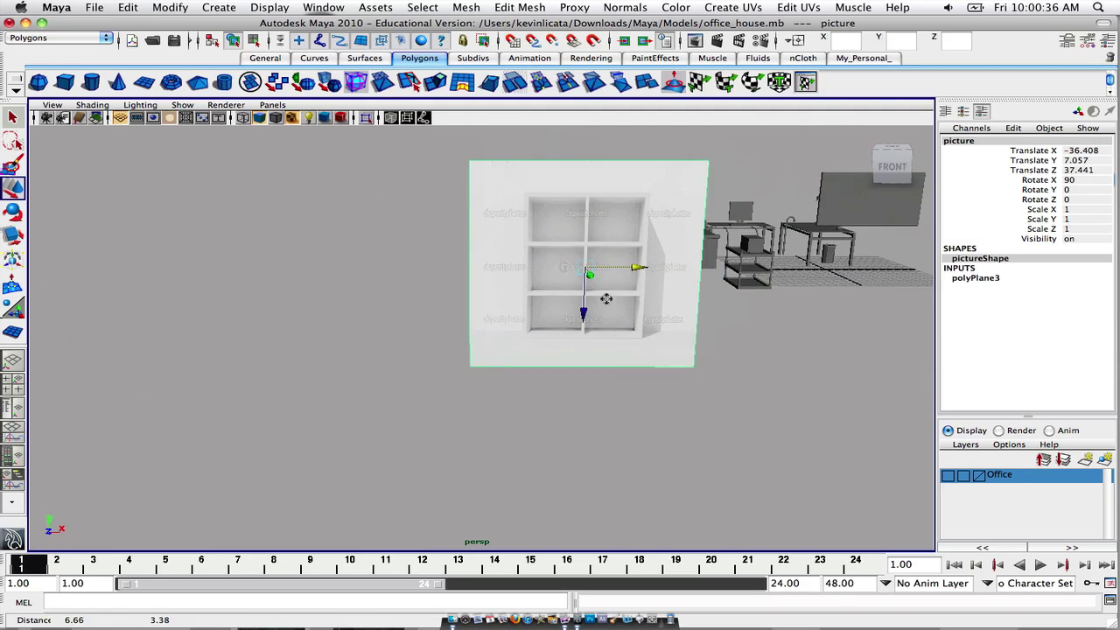
pyautogui.keyDown('alt'); pyautogui.moveTo(607, 299); pyautogui.dragTo(600, 309, button='middle'); pyautogui.keyUp('alt')
pyautogui.moveTo(632, 278); pyautogui.dragTo(593, 278)
pyautogui.moveTo(669, 289); pyautogui.dragTo(628, 266)
# Step: Scale the picture plane uniformly to about 1.445 and deselect it
pyautogui.press('f')
pyautogui.keyDown('alt'); pyautogui.moveTo(629, 266); pyautogui.dragTo(596, 208, button='middle'); pyautogui.keyUp('alt')
pyautogui.keyDown('alt'); pyautogui.moveTo(595, 209); pyautogui.dragTo(579, 219); pyautogui.keyUp('alt')
pyautogui.keyDown('alt'); pyautogui.moveTo(580, 220); pyautogui.dragTo(630, 243, button='middle'); pyautogui.keyUp('alt')
pyautogui.press('e')
pyautogui.press('r')
pyautogui.moveTo(483, 296); pyautogui.dragTo(604, 307)
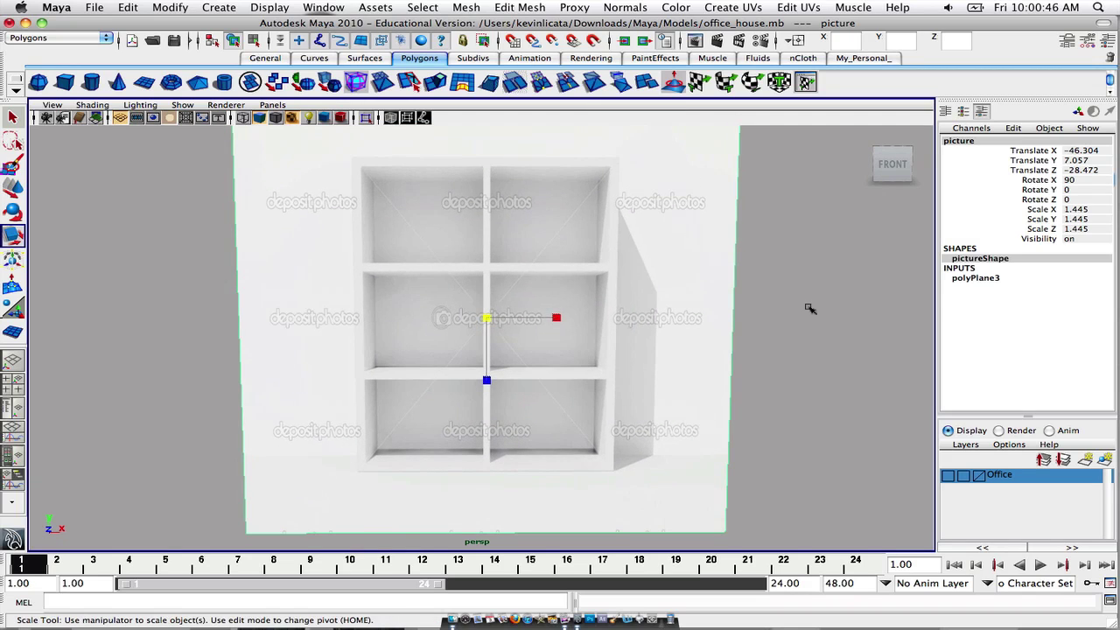
pyautogui.click(809, 309)
pyautogui.scroll(-1, 763, 306)
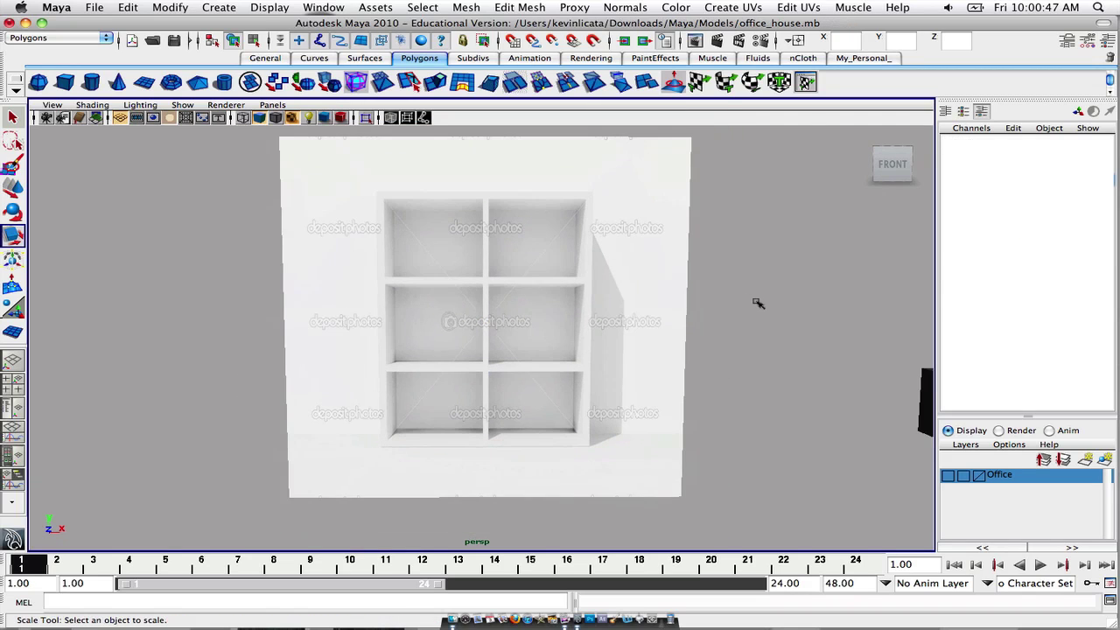
# Step: Create a tall polygon cube in front of the bookshelf picture and turn on X-Ray shading
pyautogui.click(68, 83)
pyautogui.scroll(-2, 501, 425)
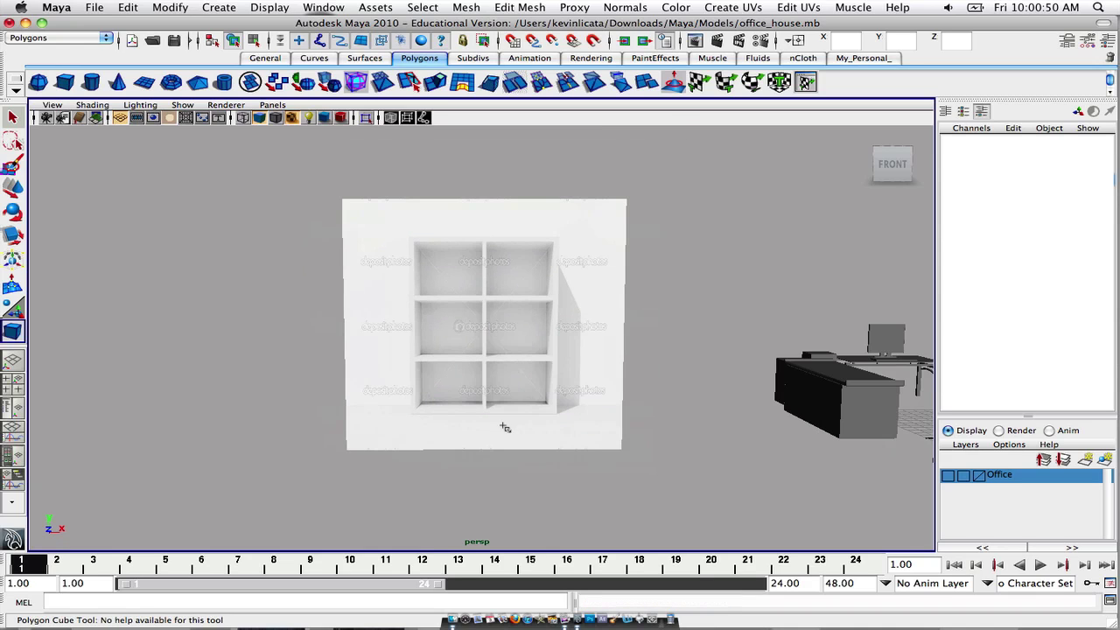
pyautogui.keyDown('alt'); pyautogui.moveTo(505, 427); pyautogui.dragTo(487, 436); pyautogui.keyUp('alt')
pyautogui.keyDown('alt'); pyautogui.moveTo(503, 435); pyautogui.dragTo(522, 317, button='middle'); pyautogui.keyUp('alt')
pyautogui.keyDown('alt'); pyautogui.moveTo(523, 318); pyautogui.dragTo(517, 350); pyautogui.keyUp('alt')
pyautogui.moveTo(474, 400)
pyautogui.keyDown('shift'); pyautogui.mouseDown()
pyautogui.moveTo(566, 432)
pyautogui.moveTo(526, 427)
pyautogui.moveTo(591, 463)
pyautogui.moveTo(587, 178)
pyautogui.mouseUp(); pyautogui.keyUp('shift')
pyautogui.keyDown('alt'); pyautogui.moveTo(596, 277); pyautogui.dragTo(587, 245); pyautogui.keyUp('alt')
pyautogui.press('w')
pyautogui.click(390, 118)
pyautogui.keyDown('alt'); pyautogui.moveTo(624, 279); pyautogui.dragTo(607, 298, button='middle'); pyautogui.keyUp('alt')
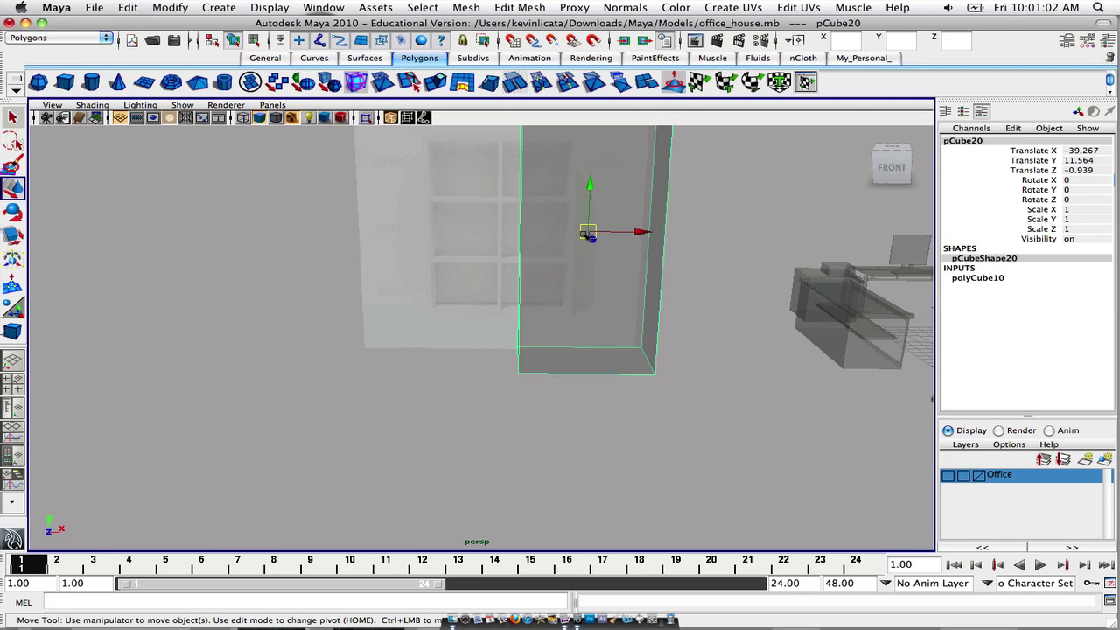
# Step: Move the cube back onto the bookshelf picture, to about X -45.915, Y 7.446, Z -27.585
pyautogui.moveTo(593, 285); pyautogui.dragTo(508, 285)
pyautogui.keyDown('alt'); pyautogui.moveTo(411, 311); pyautogui.dragTo(453, 247); pyautogui.keyUp('alt')
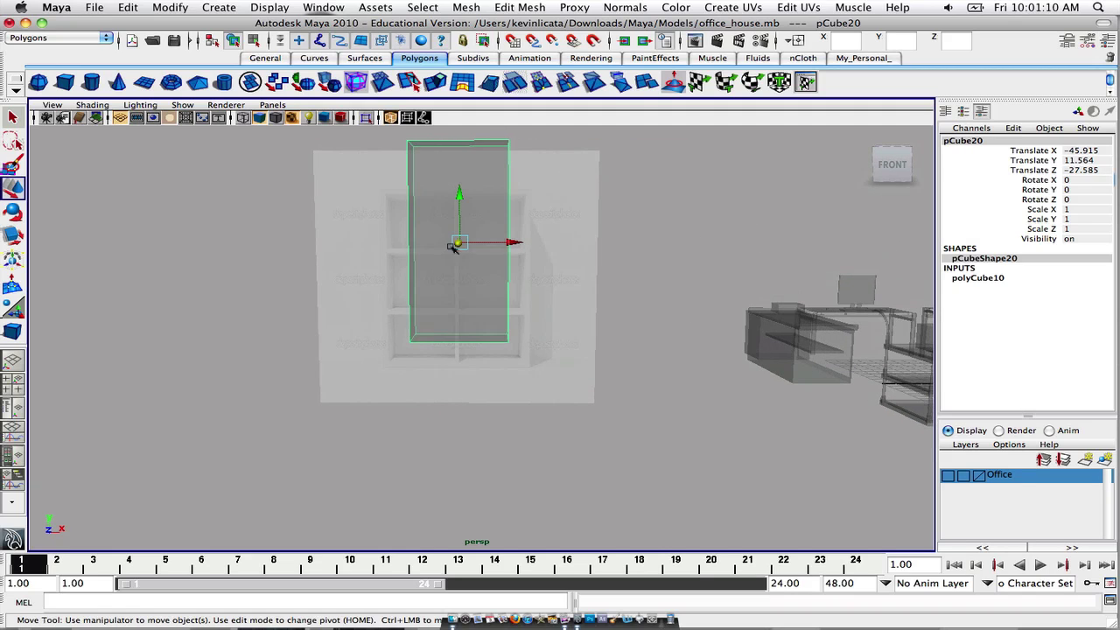
pyautogui.moveTo(461, 198); pyautogui.dragTo(462, 234)
pyautogui.scroll(4, 459, 277)
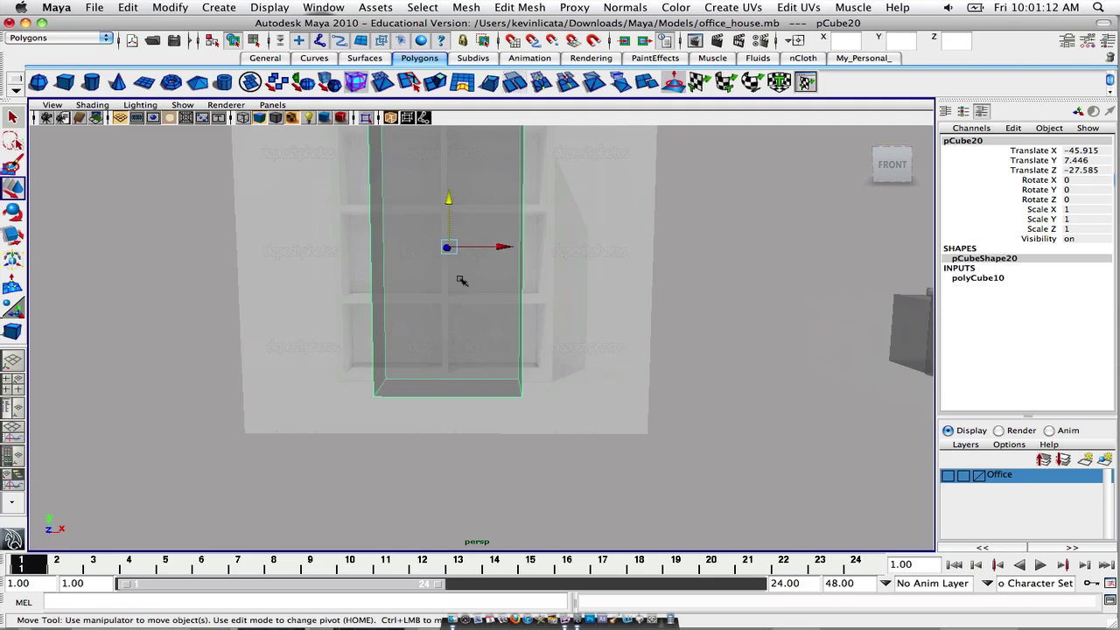
# Step: Scale the cube to about 1.448 in X and 0.895 in Y, and shift it to X -46.259 to fit the pictured bookshelf's outline
pyautogui.keyDown('alt'); pyautogui.moveTo(460, 277); pyautogui.dragTo(511, 332, button='middle'); pyautogui.keyUp('alt')
pyautogui.keyDown('alt'); pyautogui.moveTo(511, 332); pyautogui.dragTo(512, 326); pyautogui.keyUp('alt')
pyautogui.press('e')
pyautogui.press('r')
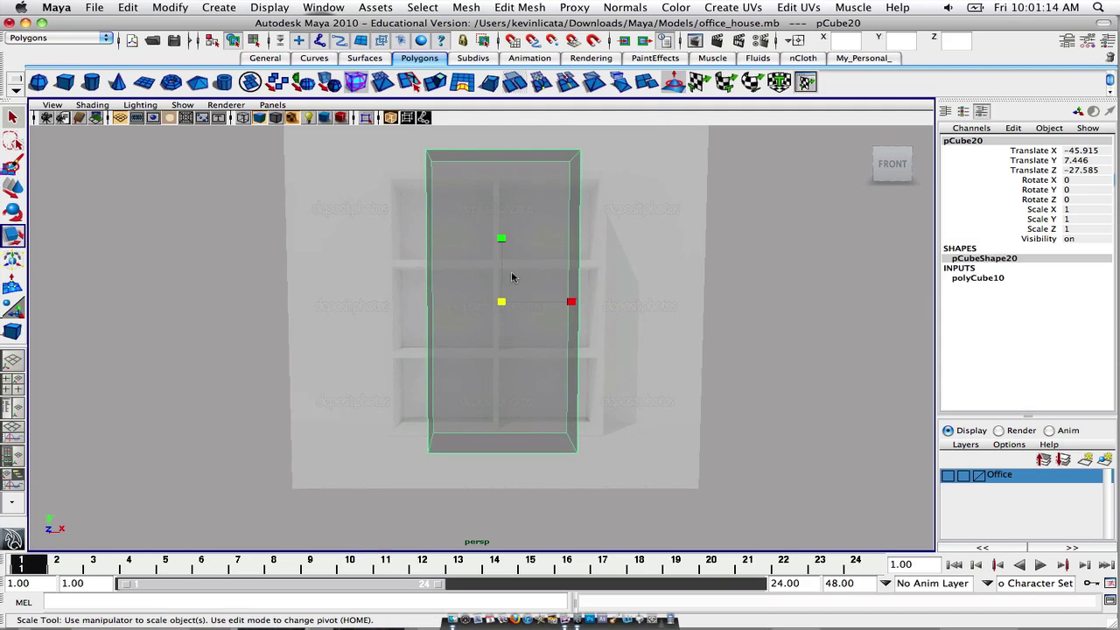
pyautogui.moveTo(504, 244); pyautogui.dragTo(501, 247)
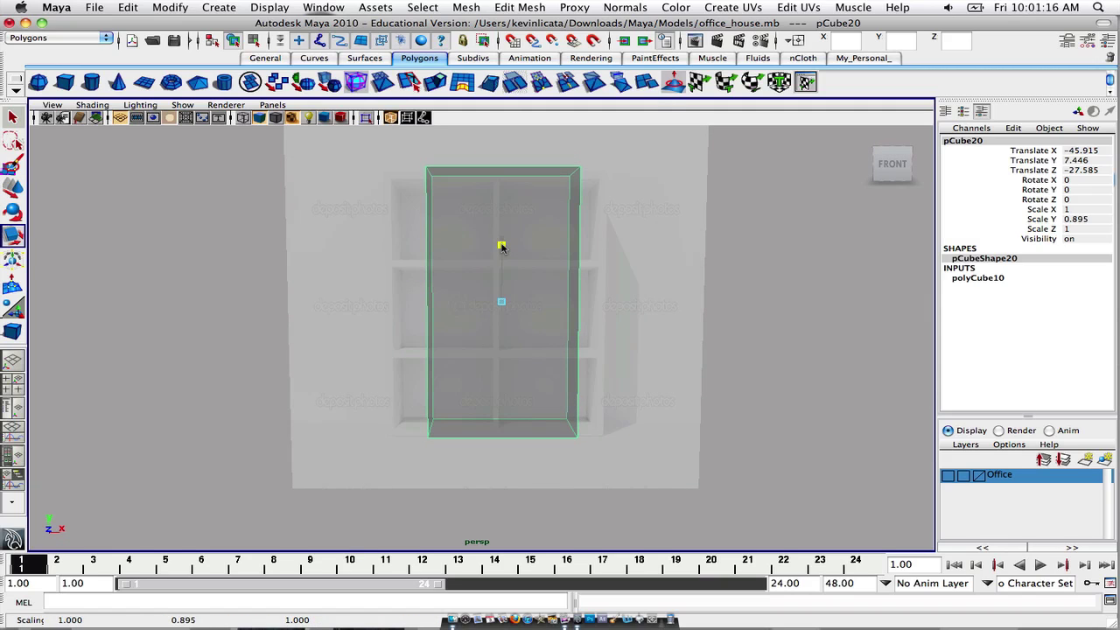
pyautogui.scroll(2, 503, 248)
pyautogui.moveTo(576, 298)
pyautogui.mouseDown()
pyautogui.moveTo(606, 304)
pyautogui.moveTo(554, 298)
pyautogui.mouseUp()
pyautogui.press('w')
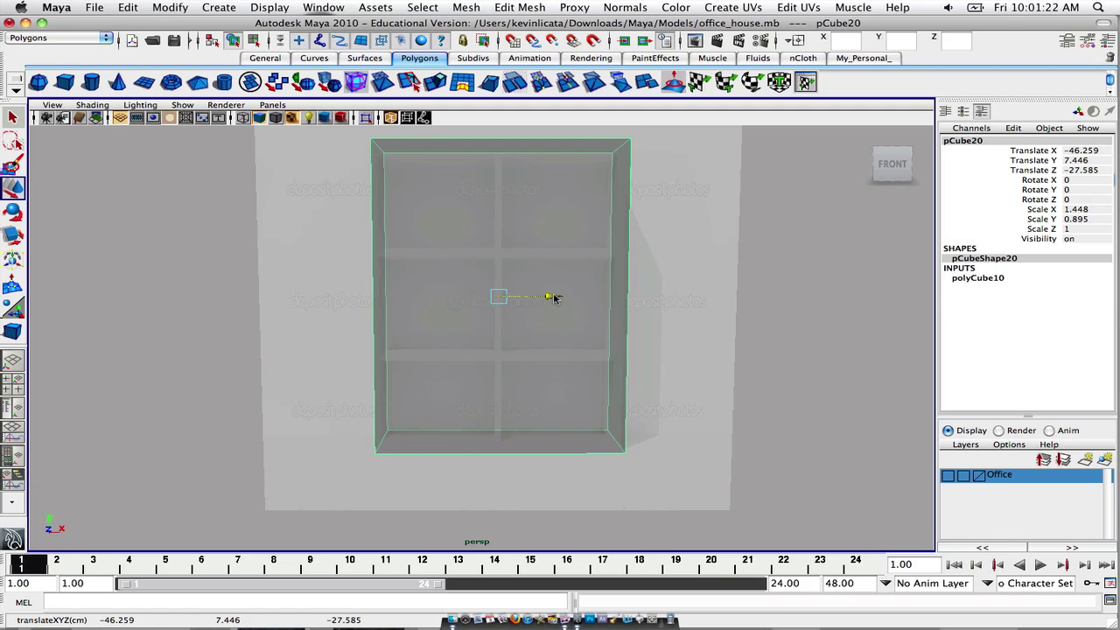
pyautogui.click(790, 310)
pyautogui.scroll(2, 545, 310)
pyautogui.scroll(-1, 545, 310)
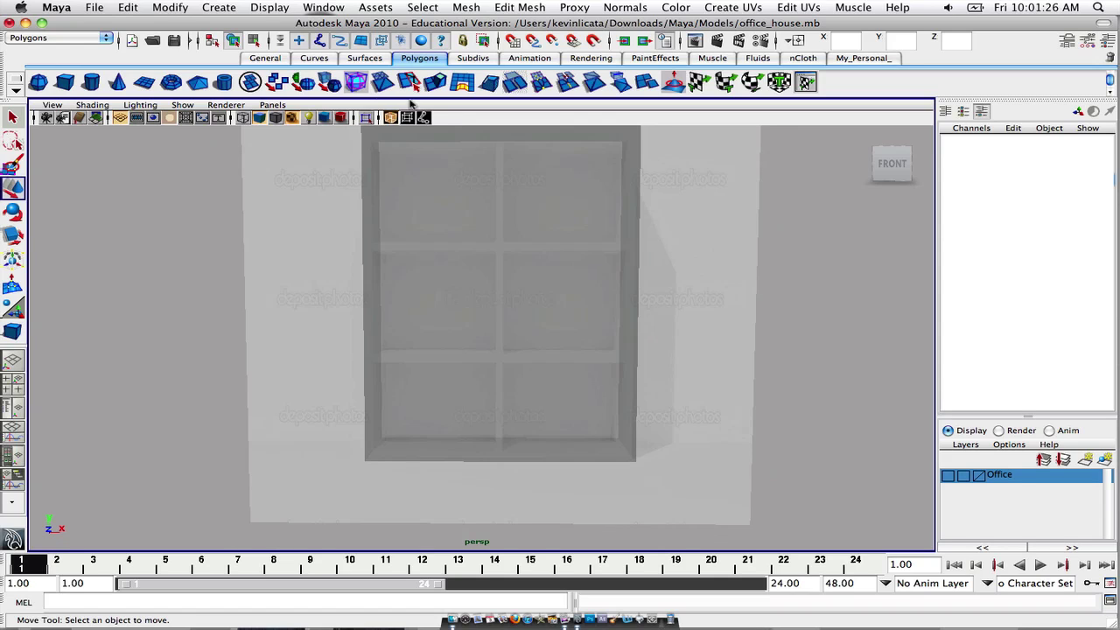
# Step: Move the bookshelf picture plane back behind the cube, to about Z -42.063
pyautogui.keyDown('alt'); pyautogui.moveTo(592, 217); pyautogui.dragTo(550, 272); pyautogui.keyUp('alt')
pyautogui.click(446, 296)
pyautogui.moveTo(532, 328); pyautogui.dragTo(334, 185)
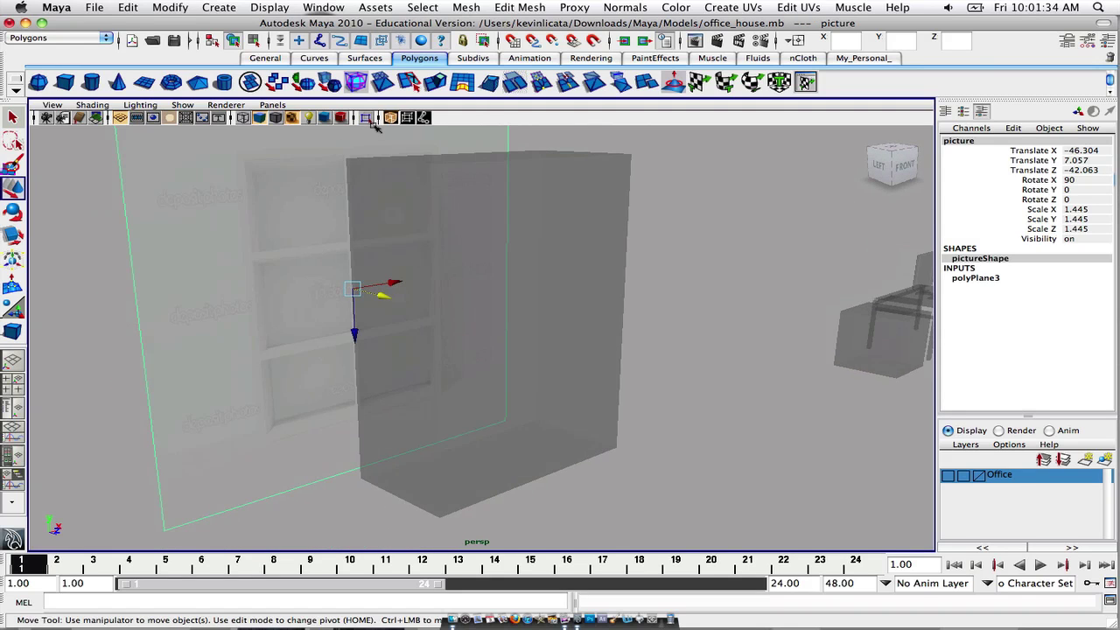
# Step: Turn off X-Ray shading and examine the pictured bookshelf's frame and shelf divisions beside and behind the cube
pyautogui.moveTo(359, 296)
pyautogui.keyDown('alt'); pyautogui.mouseDown()
pyautogui.moveTo(485, 315)
pyautogui.moveTo(380, 294)
pyautogui.mouseUp(); pyautogui.keyUp('alt')
pyautogui.moveTo(490, 199)
pyautogui.keyDown('alt'); pyautogui.mouseDown()
pyautogui.moveTo(490, 210)
pyautogui.moveTo(488, 185)
pyautogui.mouseUp(); pyautogui.keyUp('alt')
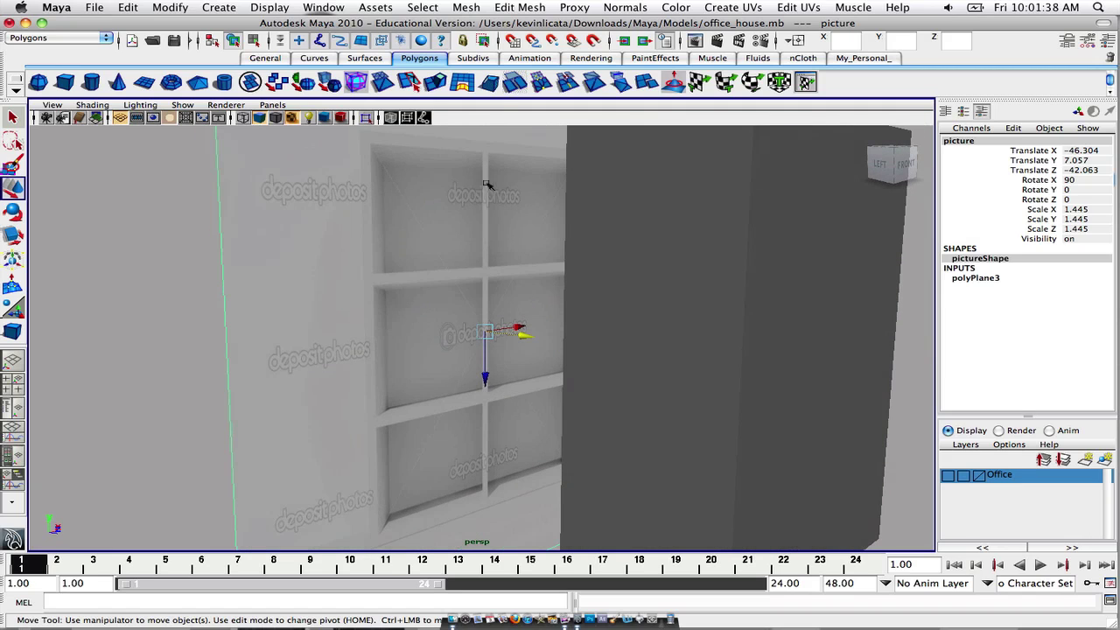
pyautogui.keyDown('alt'); pyautogui.moveTo(439, 403); pyautogui.dragTo(471, 368); pyautogui.keyUp('alt')
pyautogui.keyDown('alt'); pyautogui.moveTo(448, 253); pyautogui.dragTo(449, 255); pyautogui.keyUp('alt')
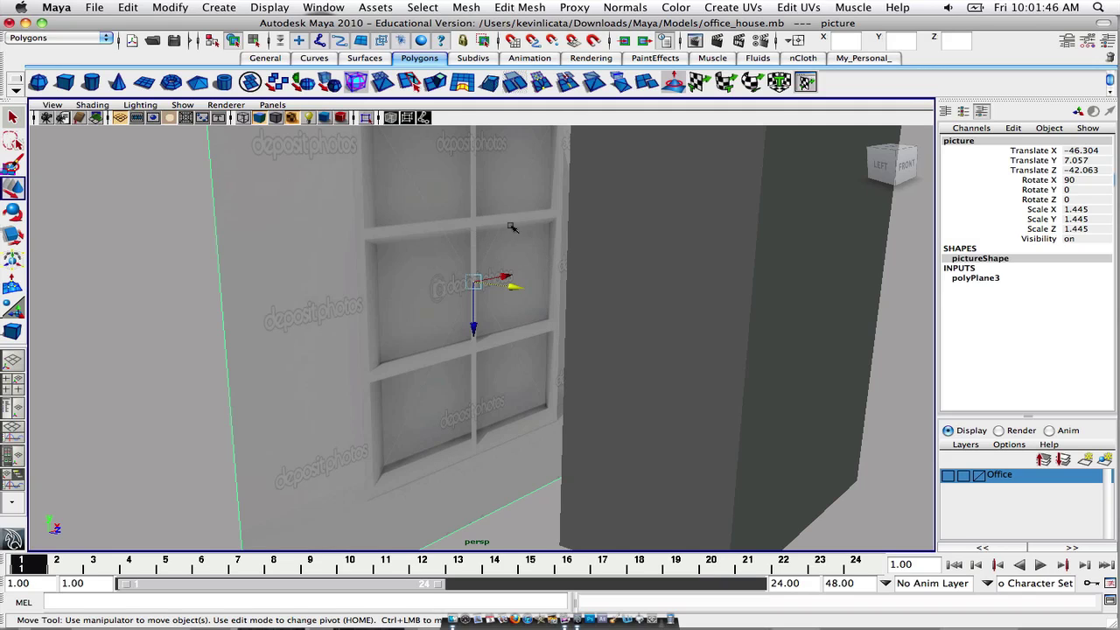
pyautogui.keyDown('alt'); pyautogui.moveTo(578, 293); pyautogui.dragTo(274, 294); pyautogui.keyUp('alt')
pyautogui.scroll(-3, 274, 294)
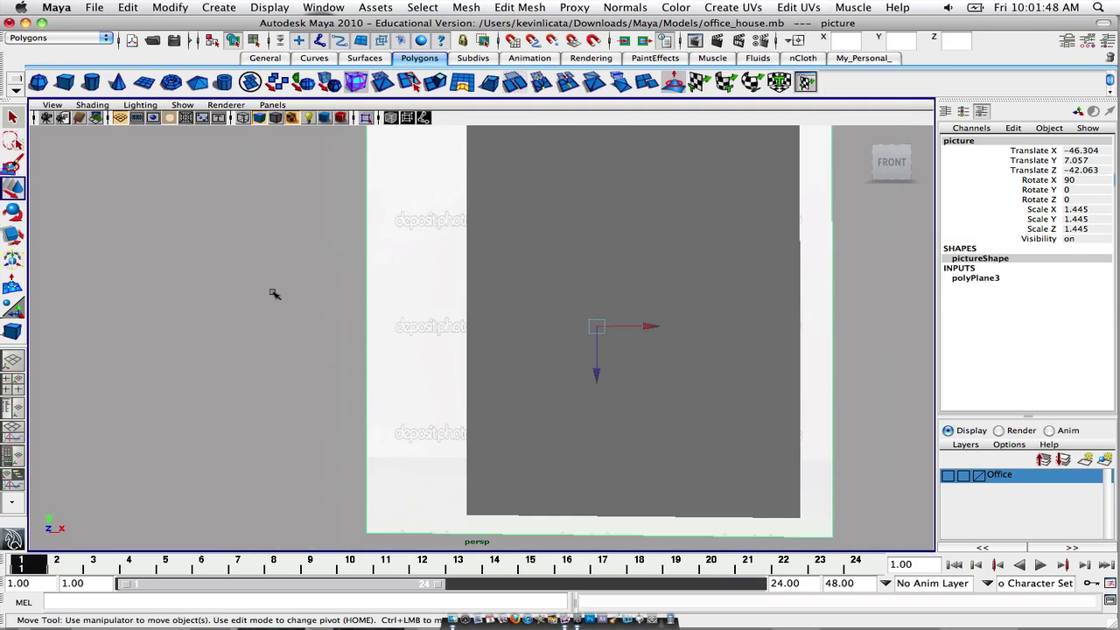
pyautogui.keyDown('alt'); pyautogui.moveTo(523, 318); pyautogui.dragTo(610, 248); pyautogui.keyUp('alt')
pyautogui.keyDown('alt'); pyautogui.moveTo(610, 248); pyautogui.dragTo(545, 283, button='middle'); pyautogui.keyUp('alt')
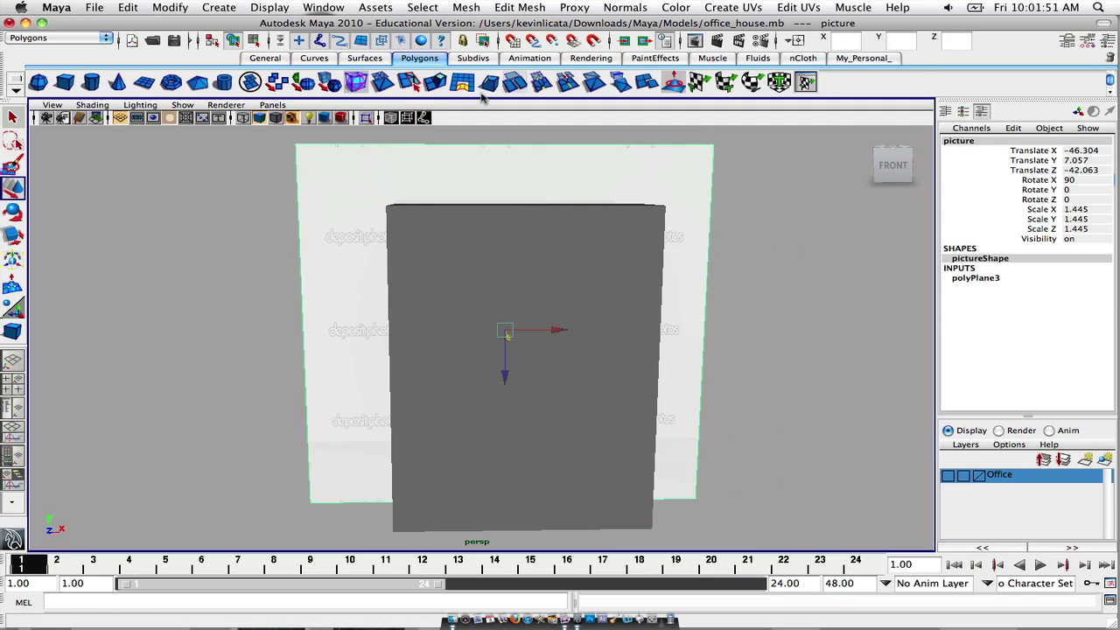
# Step: Insert a vertical edge loop down the middle of the cube, try a horizontal one across it, and undo the horizontal loop
pyautogui.click(846, 59)
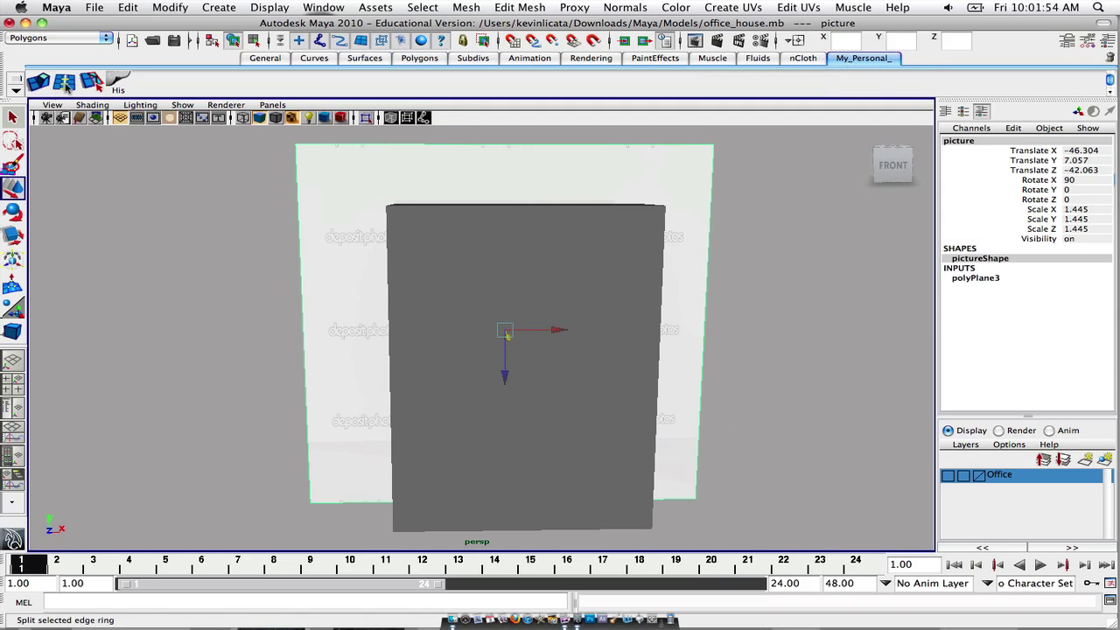
pyautogui.click(66, 85)
pyautogui.moveTo(226, 283)
pyautogui.keyDown('alt'); pyautogui.mouseDown()
pyautogui.moveTo(225, 270)
pyautogui.moveTo(234, 276)
pyautogui.mouseUp(); pyautogui.keyUp('alt')
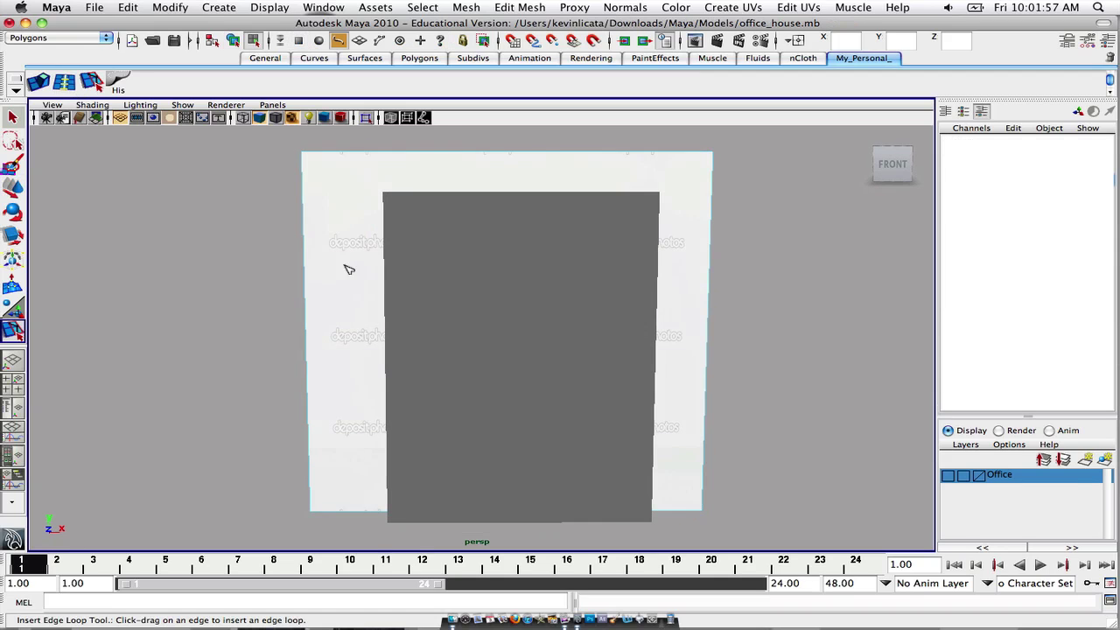
pyautogui.click(519, 197)
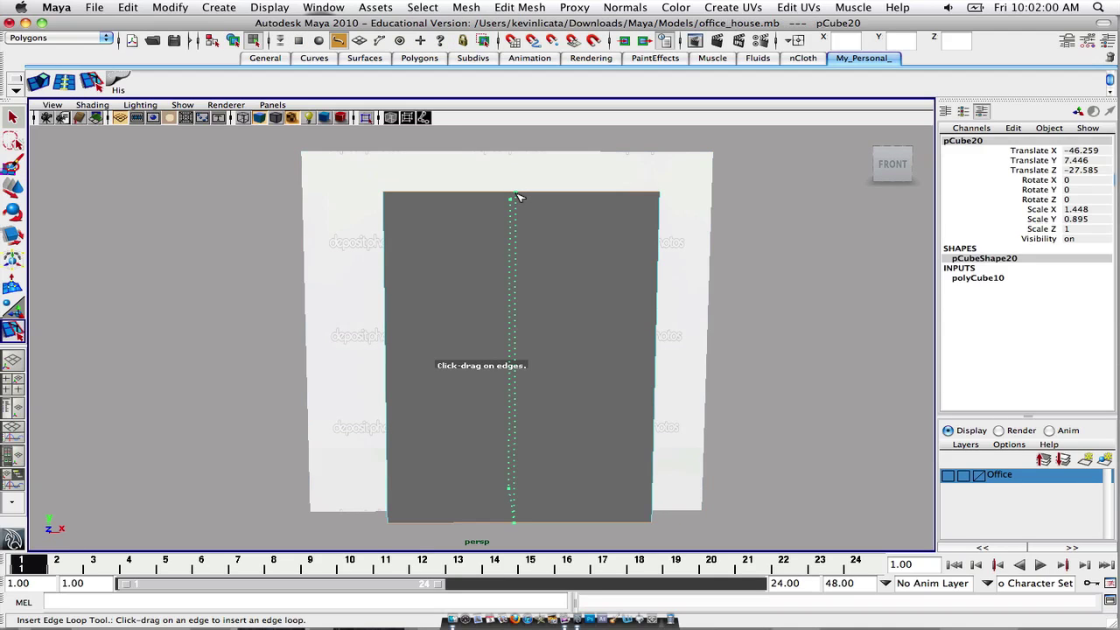
pyautogui.moveTo(518, 197); pyautogui.dragTo(520, 198)
pyautogui.keyDown('alt'); pyautogui.moveTo(562, 245); pyautogui.dragTo(563, 243); pyautogui.keyUp('alt')
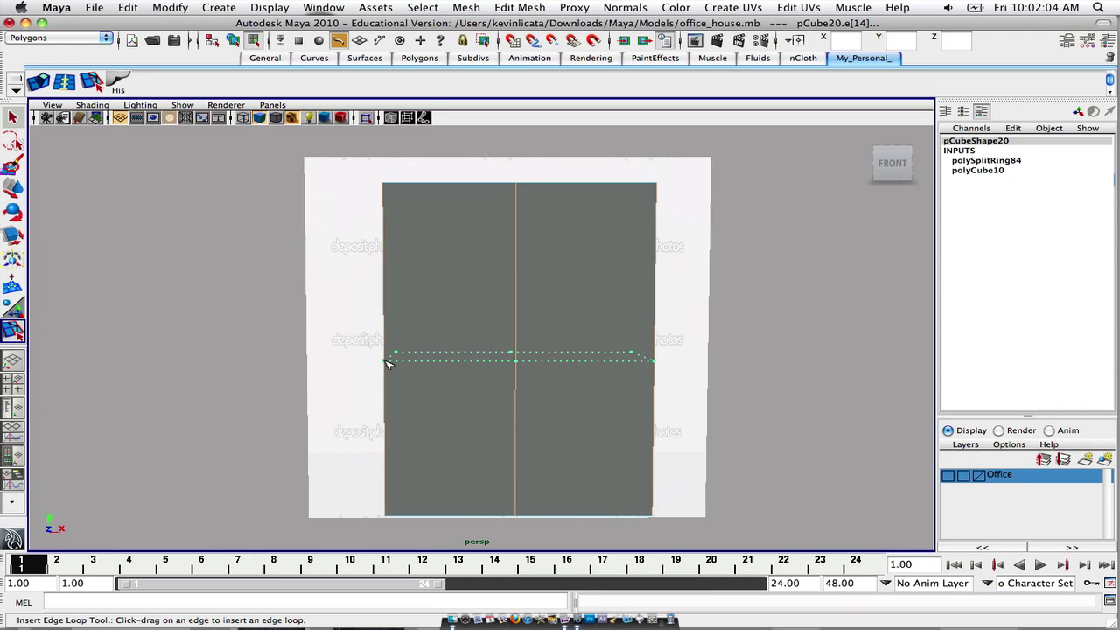
pyautogui.moveTo(388, 341); pyautogui.dragTo(388, 348)
pyautogui.press('z')
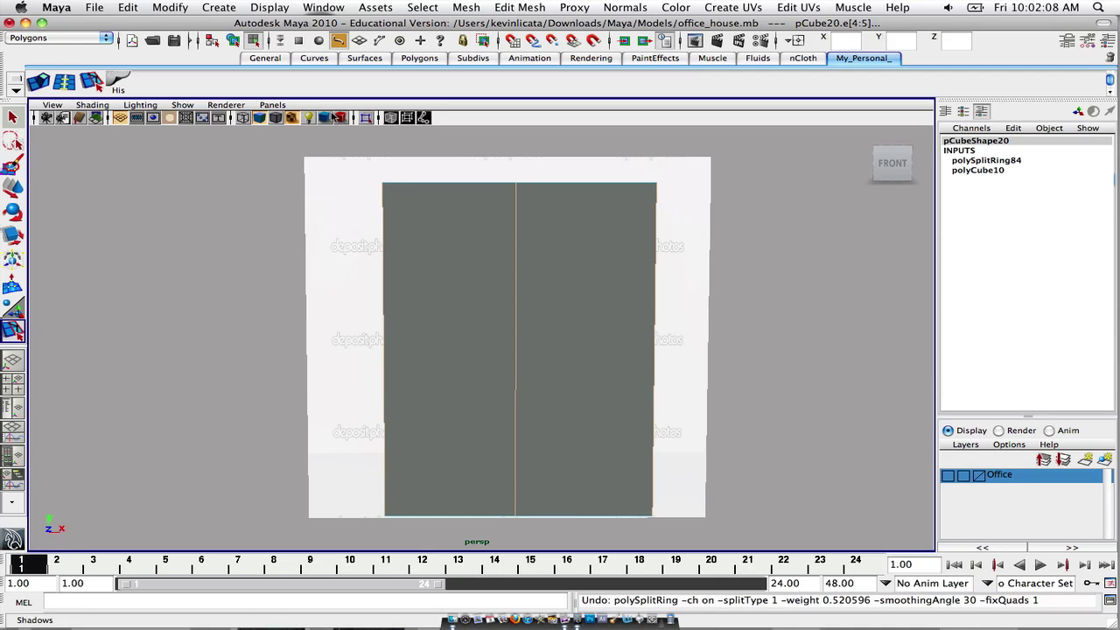
# Step: Turn on X-Ray shading and show the cube over the bookshelf picture in an enlarged front view
pyautogui.click(391, 117)
pyautogui.keyDown('alt'); pyautogui.moveTo(545, 347); pyautogui.dragTo(528, 340); pyautogui.keyUp('alt')
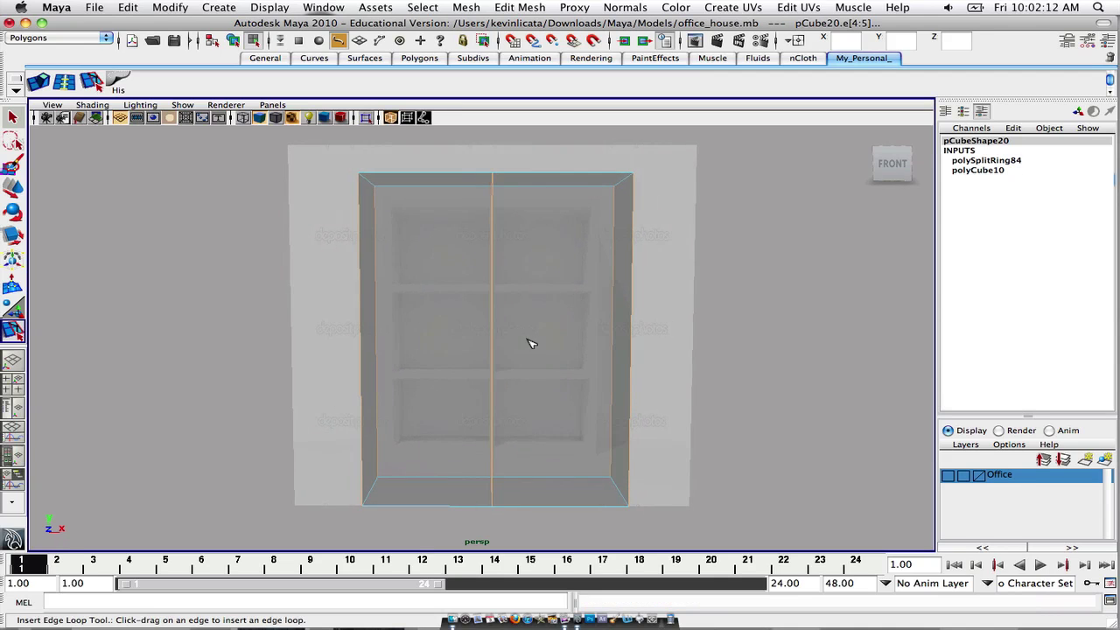
pyautogui.press('space')
pyautogui.press('space')
pyautogui.click(18, 384)
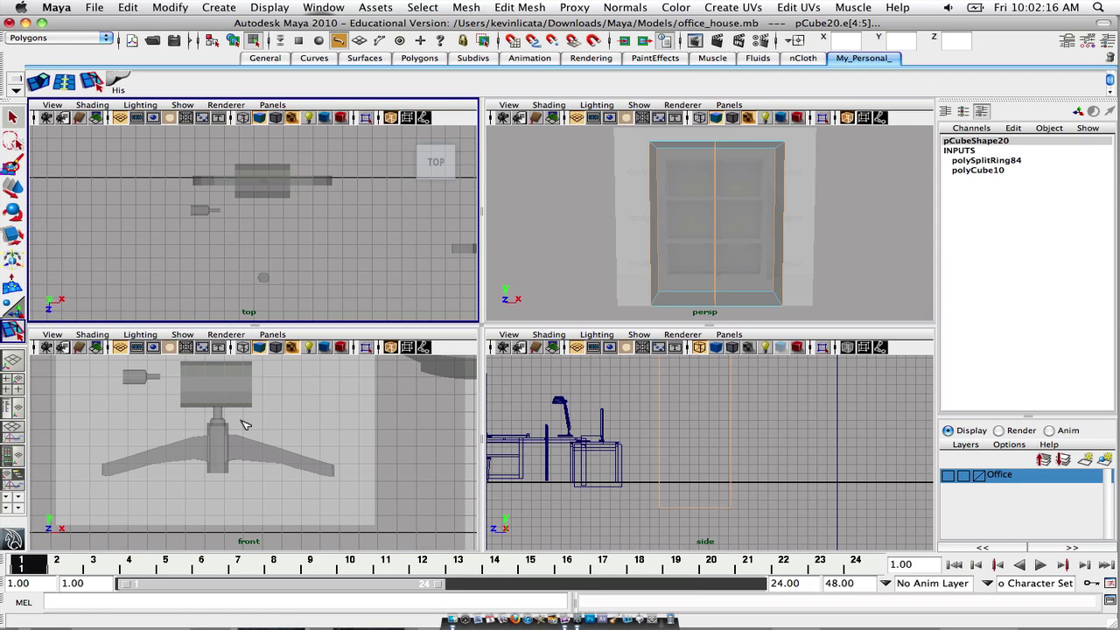
pyautogui.click(313, 428)
pyautogui.press('space')
pyautogui.moveTo(325, 406)
pyautogui.keyDown('alt'); pyautogui.mouseDown(button='right')
pyautogui.moveTo(305, 365)
pyautogui.moveTo(253, 335)
pyautogui.mouseUp(button='right'); pyautogui.keyUp('alt')
pyautogui.keyDown('alt'); pyautogui.moveTo(253, 335); pyautogui.dragTo(535, 395, button='middle'); pyautogui.keyUp('alt')
pyautogui.keyDown('alt'); pyautogui.moveTo(233, 383); pyautogui.dragTo(525, 350, button='middle'); pyautogui.keyUp('alt')
pyautogui.keyDown('alt'); pyautogui.moveTo(342, 349); pyautogui.dragTo(575, 342, button='middle'); pyautogui.keyUp('alt')
pyautogui.scroll(5, 432, 368)
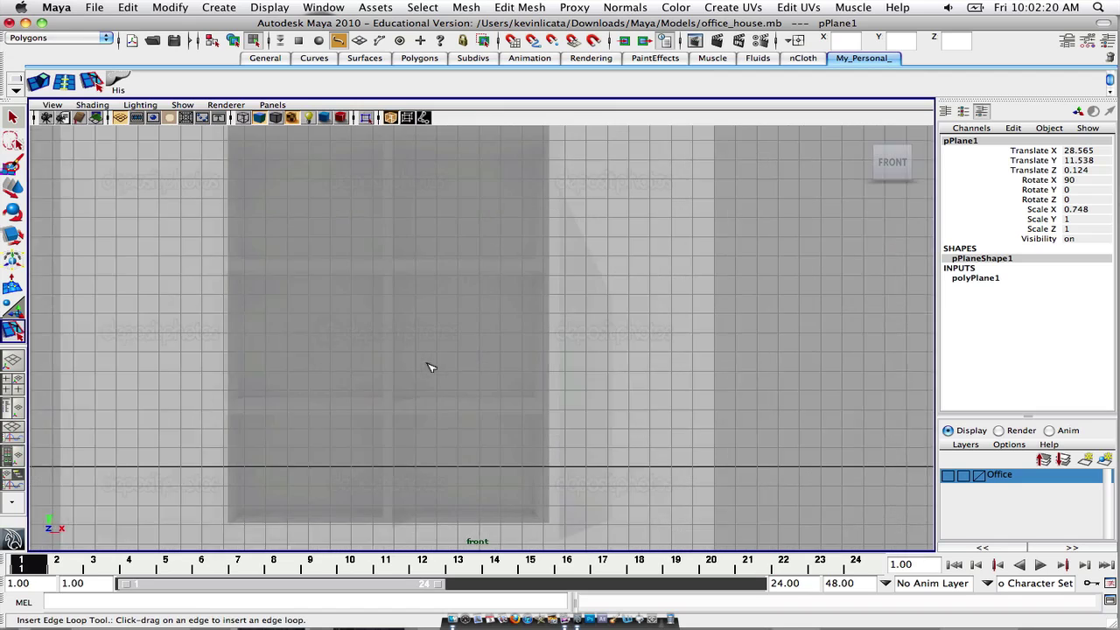
pyautogui.keyDown('alt'); pyautogui.moveTo(429, 367); pyautogui.dragTo(537, 370, button='middle'); pyautogui.keyUp('alt')
# Step: Undo the recent selections and the vertical edge loop in the middle of the cube
pyautogui.press('q')
pyautogui.click(486, 290)
pyautogui.moveTo(514, 262)
pyautogui.keyDown('alt'); pyautogui.mouseDown(button='middle')
pyautogui.moveTo(513, 283)
pyautogui.moveTo(512, 270)
pyautogui.mouseUp(button='middle'); pyautogui.keyUp('alt')
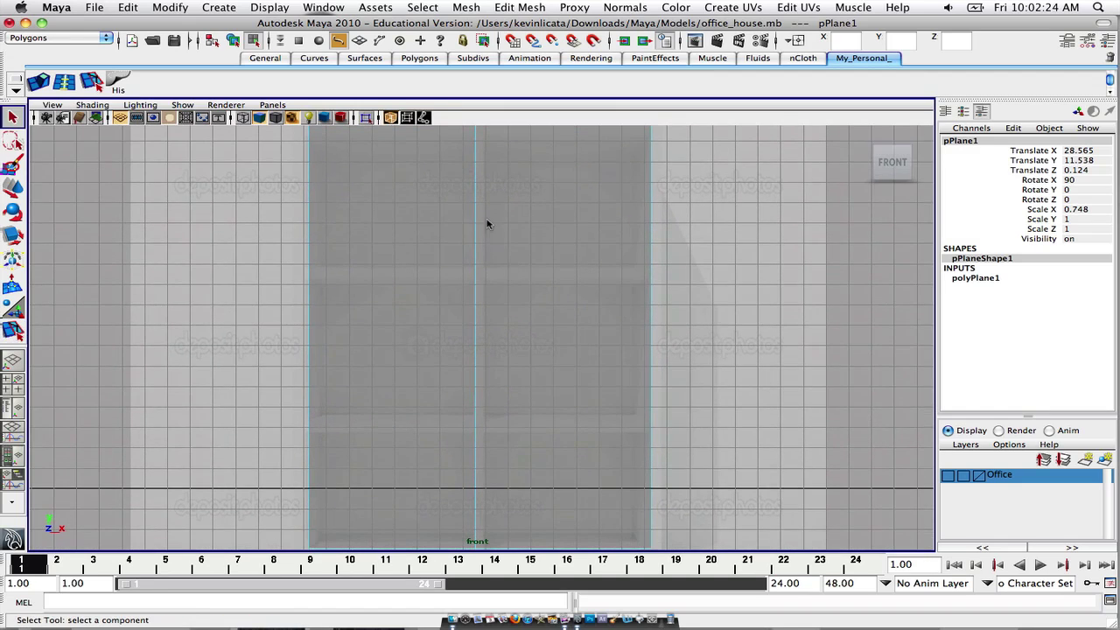
pyautogui.scroll(-1, 575, 267)
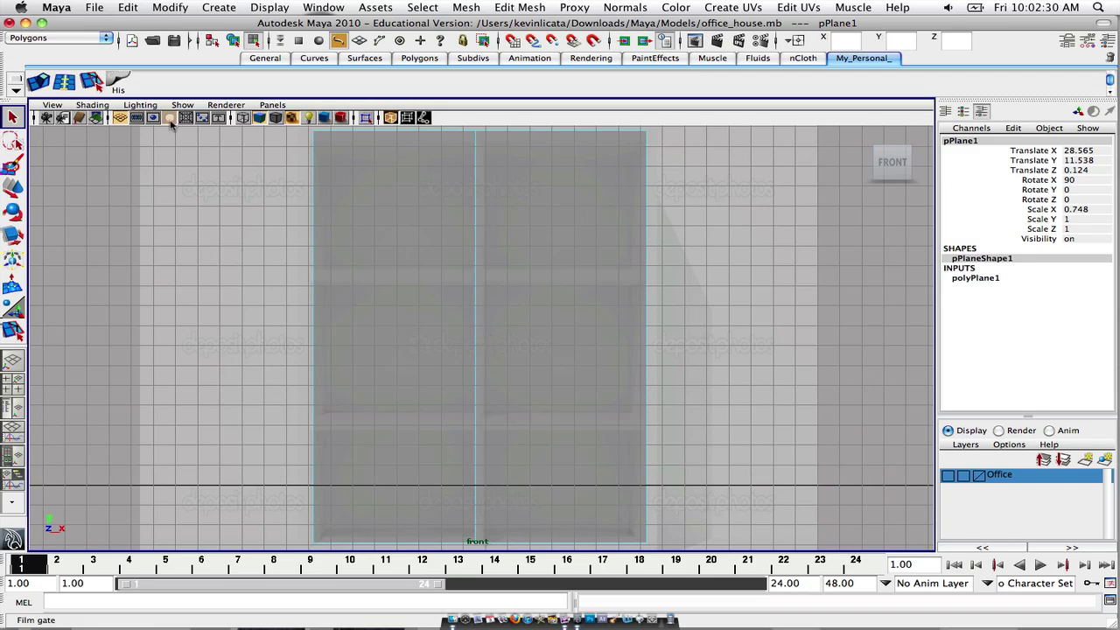
pyautogui.press('z')
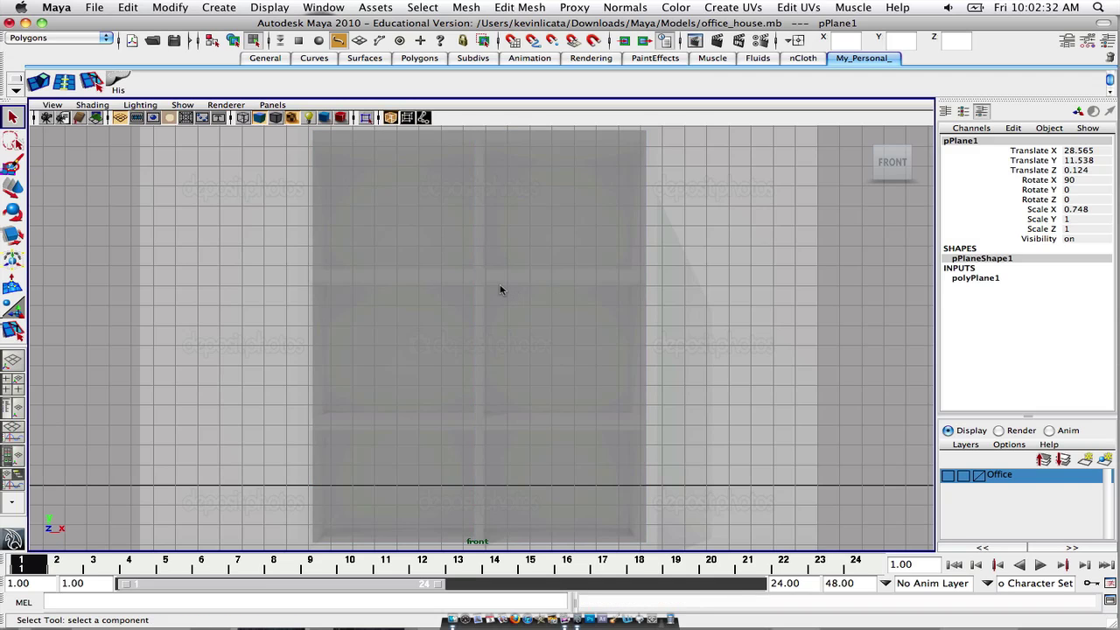
pyautogui.press('z')
pyautogui.press('z')
pyautogui.press('z')
pyautogui.press('z')
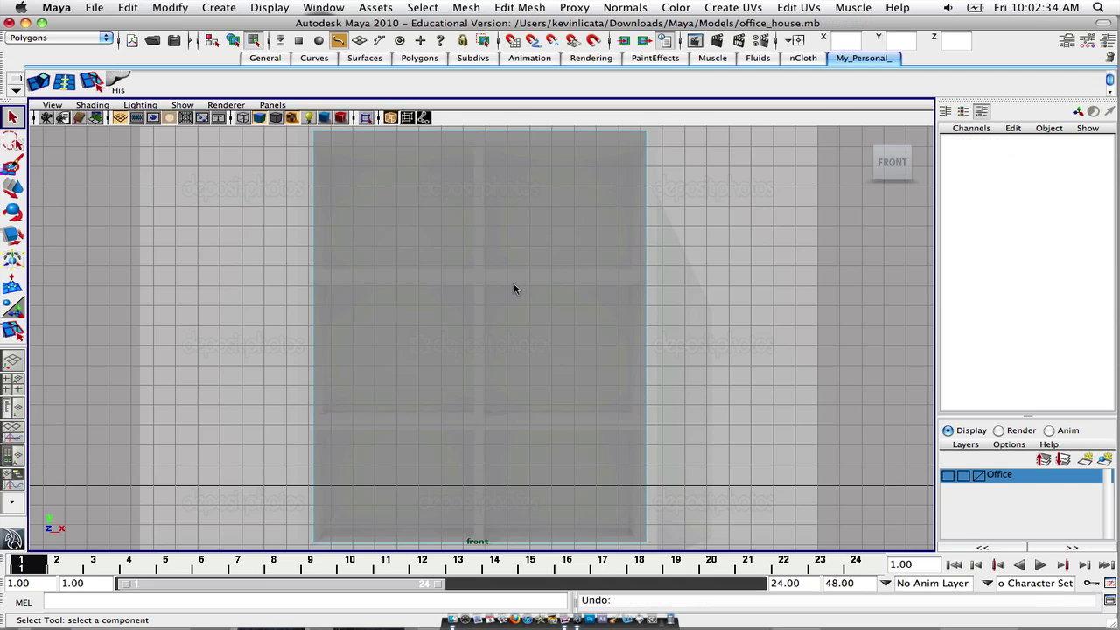
# Step: Insert a vertical edge loop through the cube along the pictured bookshelf's centre divider
pyautogui.press('y')
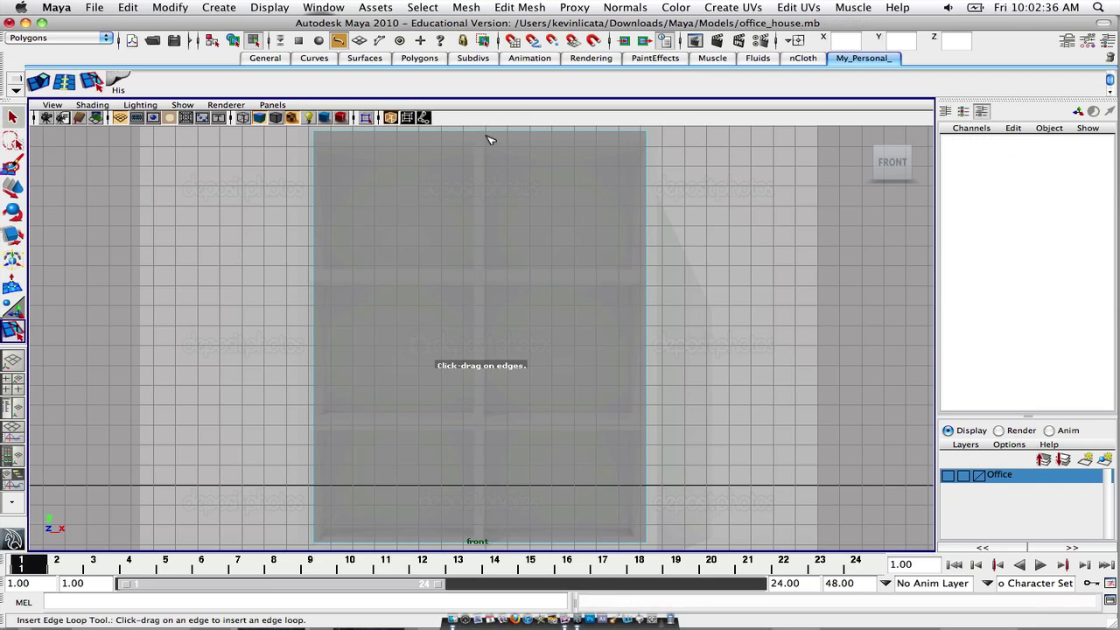
pyautogui.click(483, 137)
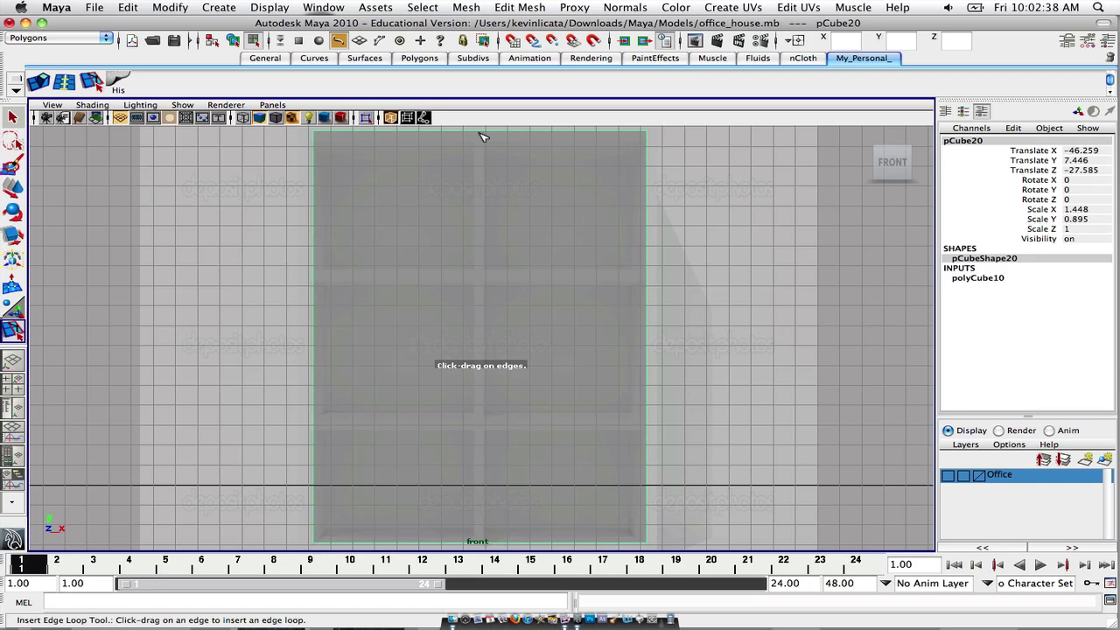
pyautogui.moveTo(482, 136); pyautogui.dragTo(482, 136)
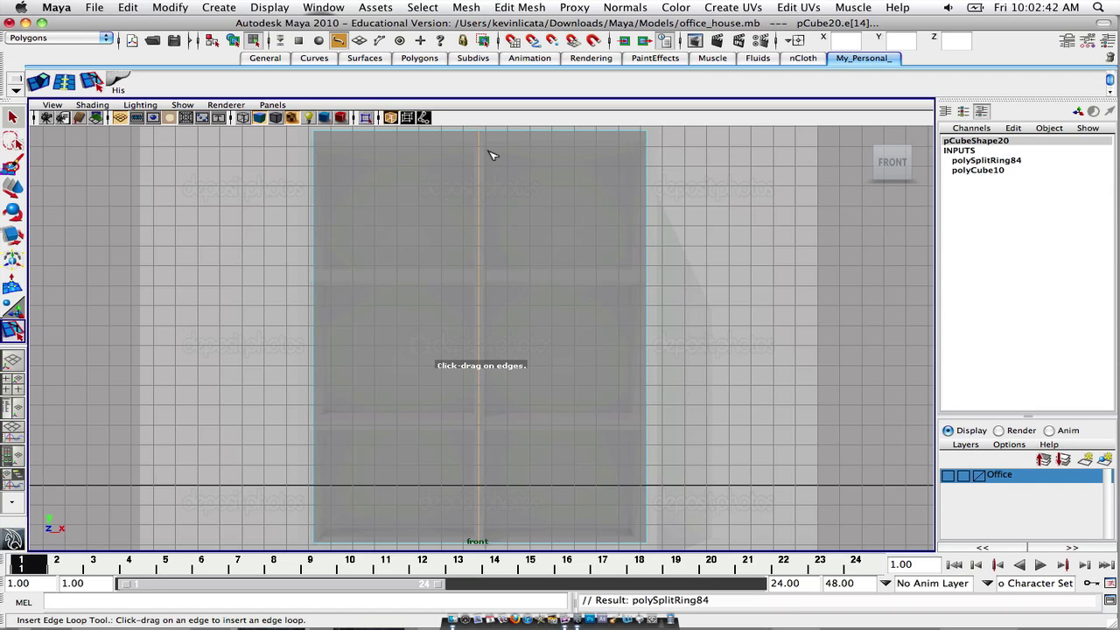
pyautogui.press('q')
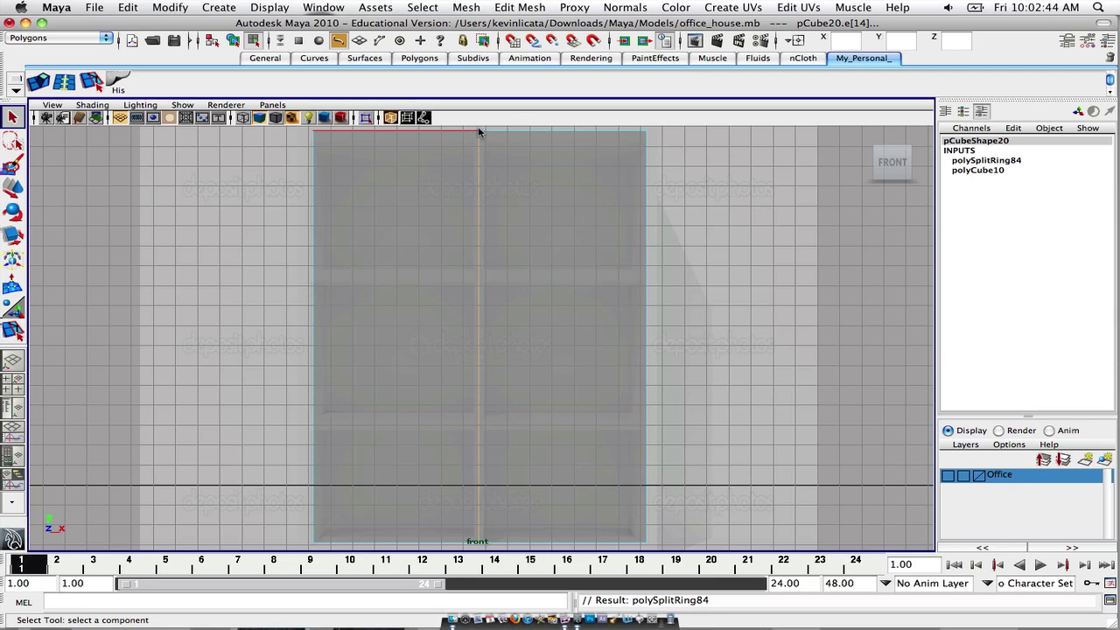
# Step: Insert two horizontal edge loops through the cube along the two pictured shelves and return to object selection
pyautogui.scroll(3, 490, 258)
pyautogui.moveTo(493, 265)
pyautogui.keyDown('alt'); pyautogui.mouseDown(button='middle')
pyautogui.moveTo(503, 293)
pyautogui.moveTo(474, 266)
pyautogui.moveTo(477, 257)
pyautogui.moveTo(493, 277)
pyautogui.mouseUp(button='middle'); pyautogui.keyUp('alt')
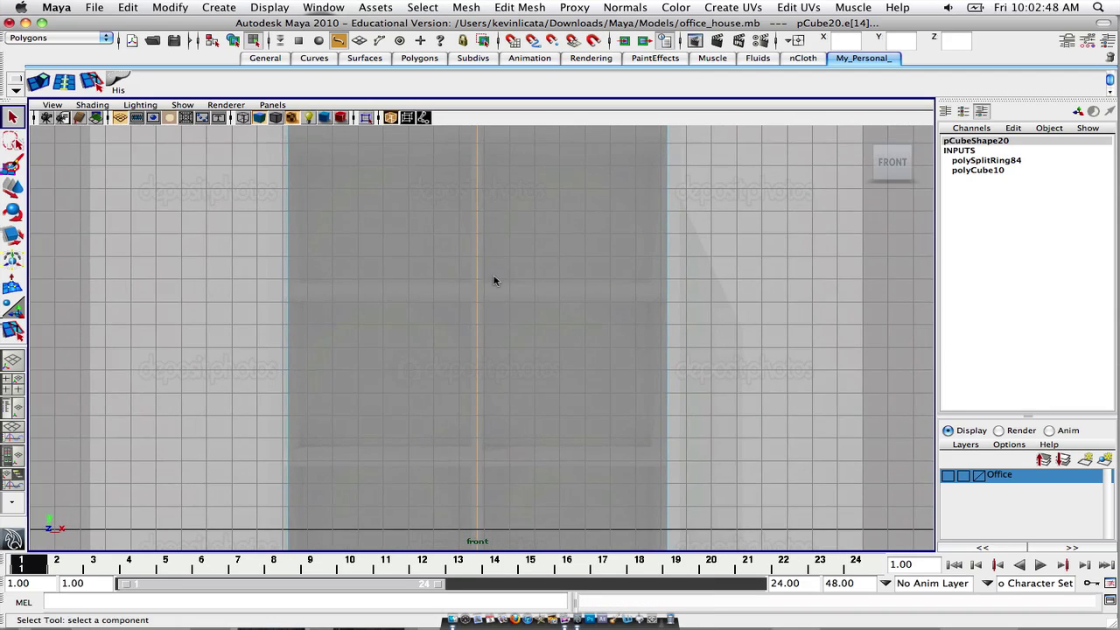
pyautogui.press('y')
pyautogui.moveTo(293, 296); pyautogui.dragTo(294, 295)
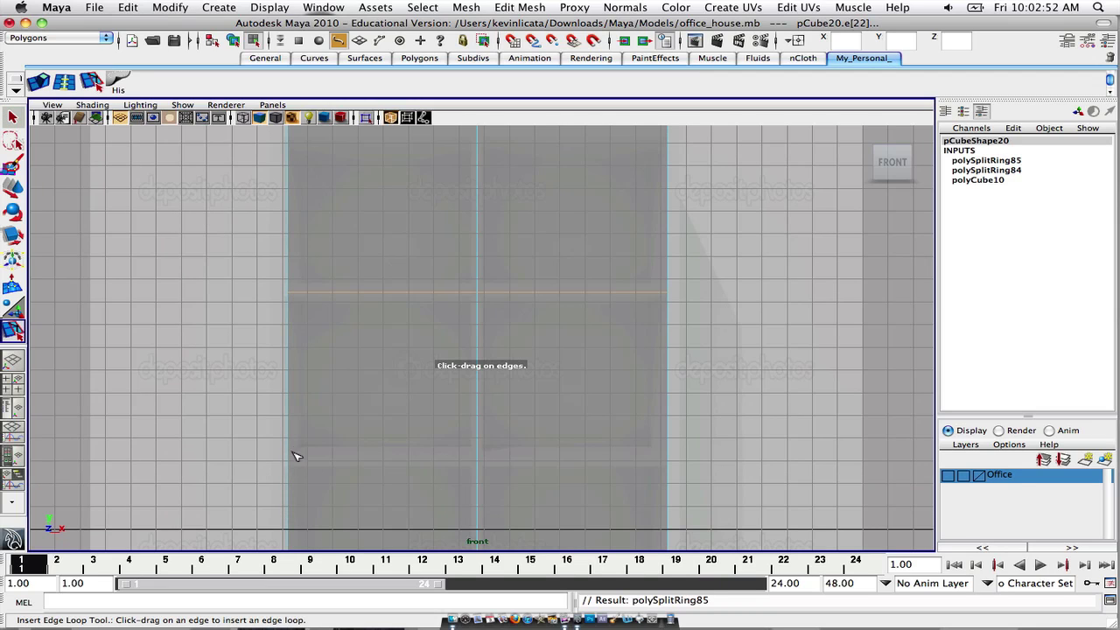
pyautogui.moveTo(293, 462); pyautogui.dragTo(293, 462)
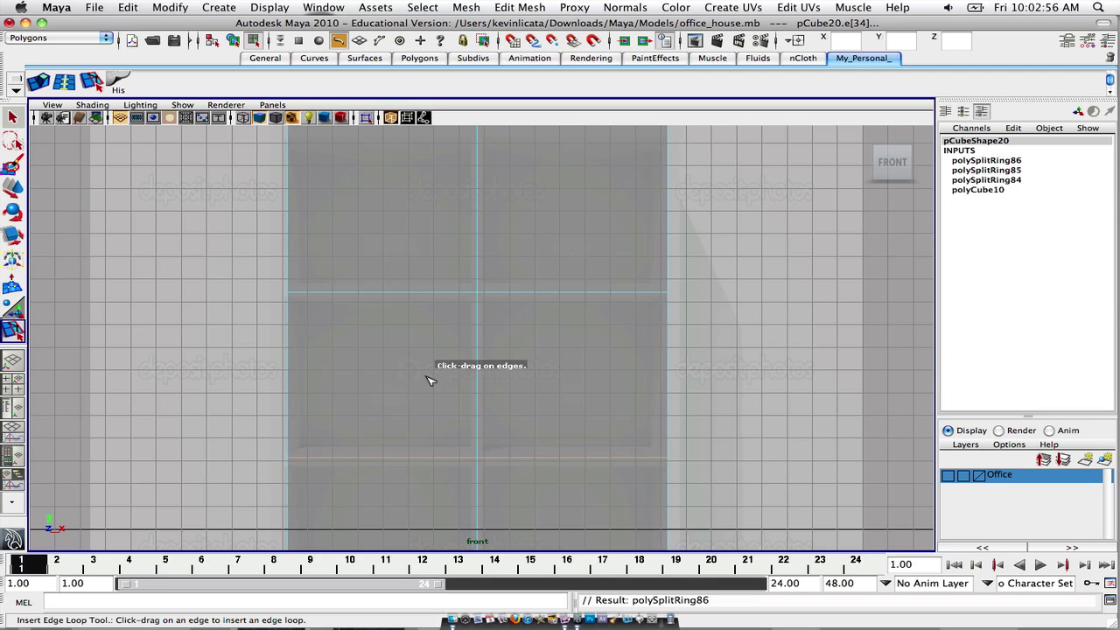
pyautogui.press('q')
pyautogui.scroll(-3, 429, 380)
pyautogui.scroll(2, 460, 362)
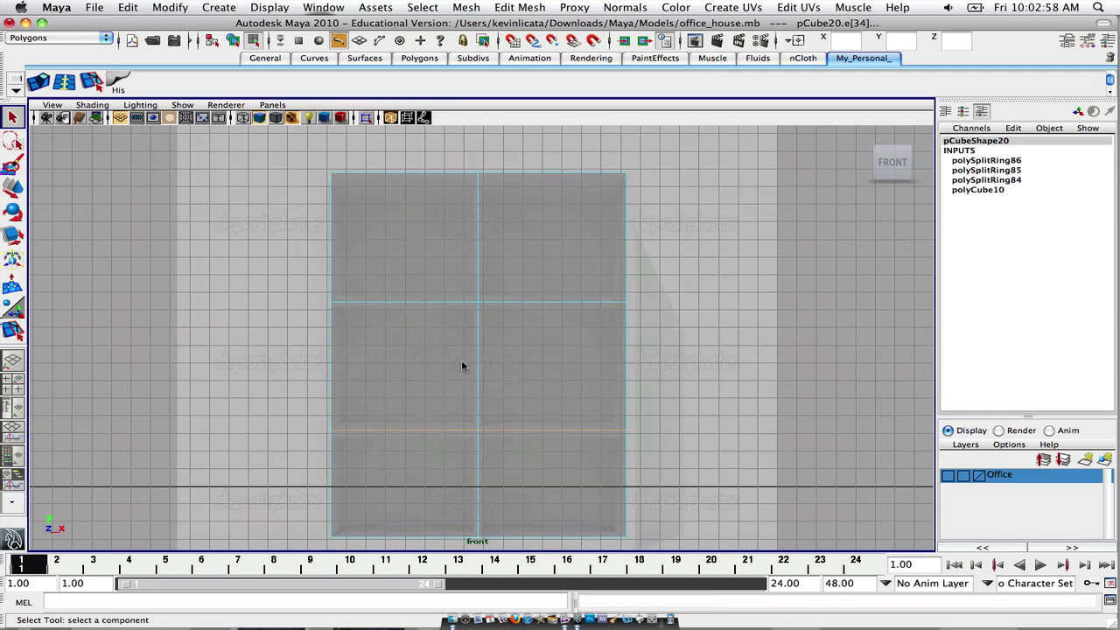
pyautogui.moveTo(429, 253); pyautogui.dragTo(465, 234, button='right')
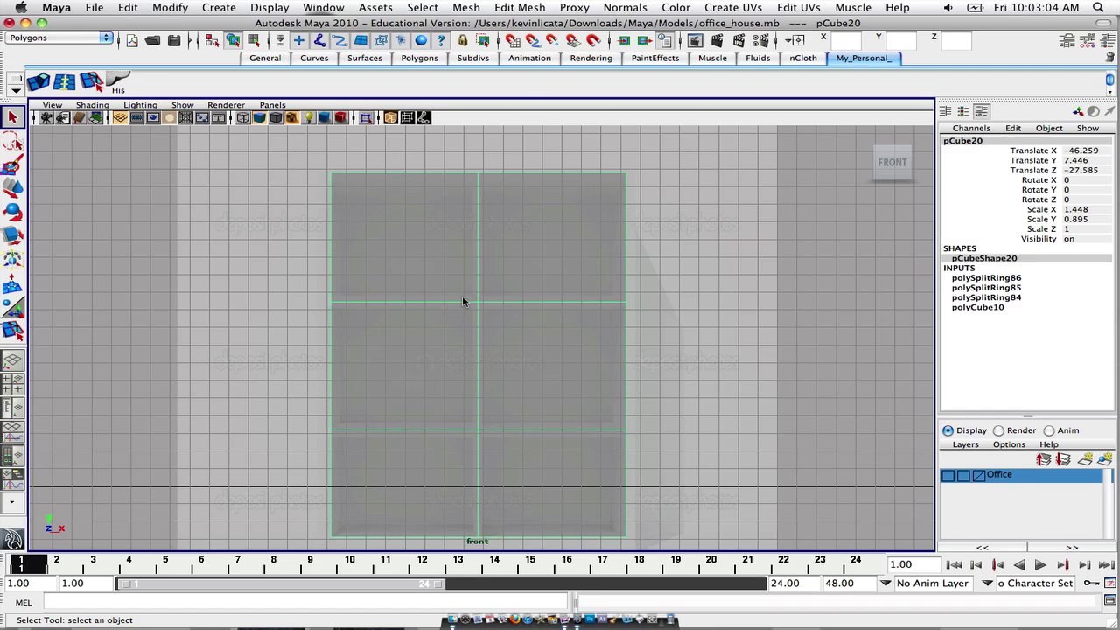
# Step: Set the cube to face selection in the perspective view and compare its divisions with the pictured compartments
pyautogui.press('space')
pyautogui.press('space')
pyautogui.moveTo(481, 323)
pyautogui.keyDown('alt'); pyautogui.mouseDown()
pyautogui.moveTo(578, 326)
pyautogui.moveTo(445, 325)
pyautogui.moveTo(482, 327)
pyautogui.mouseUp(); pyautogui.keyUp('alt')
pyautogui.moveTo(461, 238); pyautogui.dragTo(454, 260, button='right')
pyautogui.moveTo(405, 278)
pyautogui.keyDown('alt'); pyautogui.mouseDown()
pyautogui.moveTo(500, 210)
pyautogui.moveTo(490, 225)
pyautogui.moveTo(420, 230)
pyautogui.moveTo(546, 283)
pyautogui.mouseUp(); pyautogui.keyUp('alt')
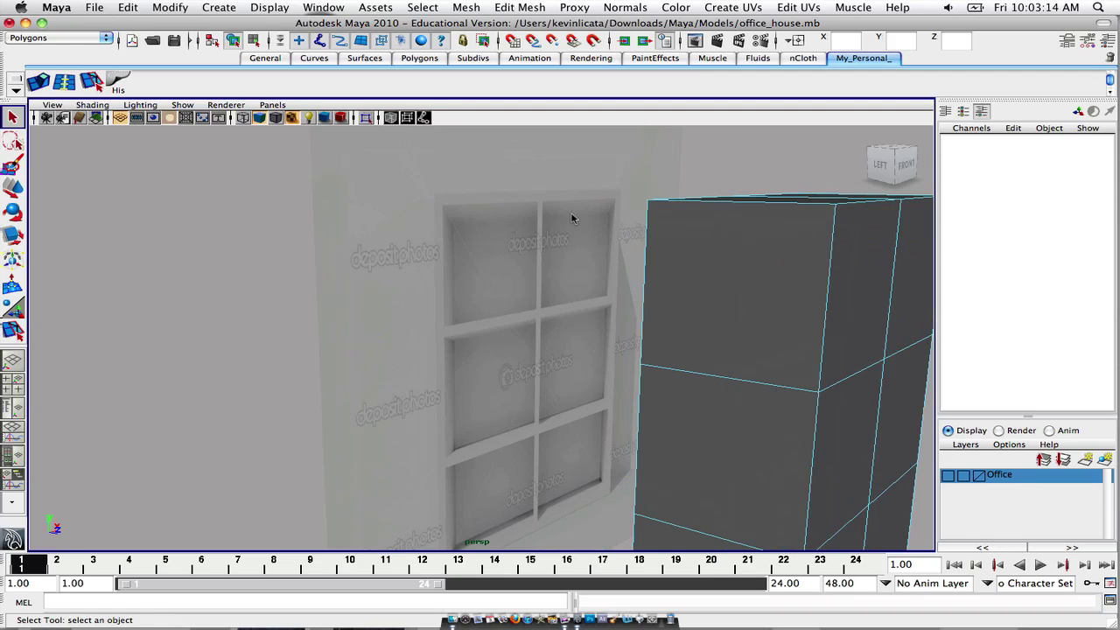
pyautogui.keyDown('alt'); pyautogui.moveTo(598, 321); pyautogui.dragTo(528, 218, button='right'); pyautogui.keyUp('alt')
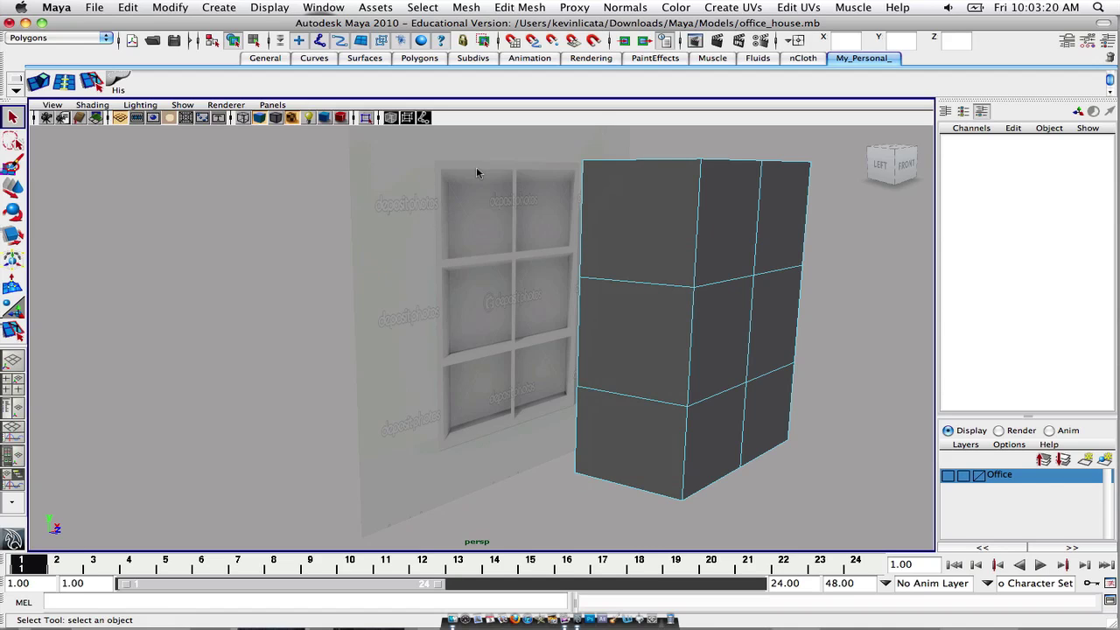
pyautogui.keyDown('alt'); pyautogui.moveTo(675, 230); pyautogui.dragTo(575, 224); pyautogui.keyUp('alt')
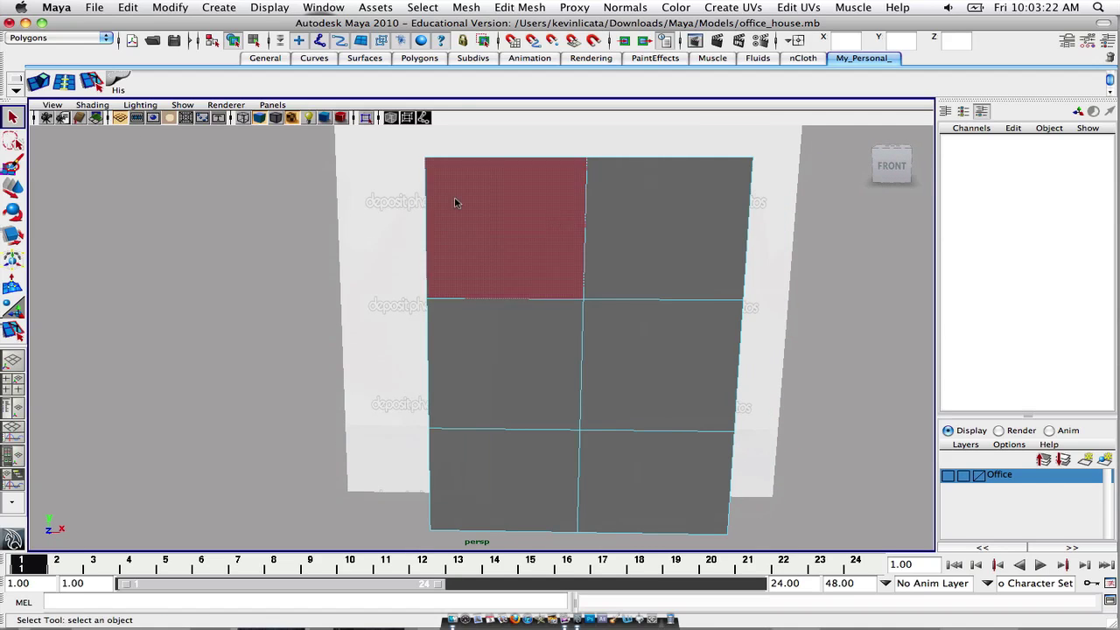
# Step: Insert edge loops just inside the top, left and right edges of the cube's front to outline the bookshelf frame
pyautogui.click(68, 82)
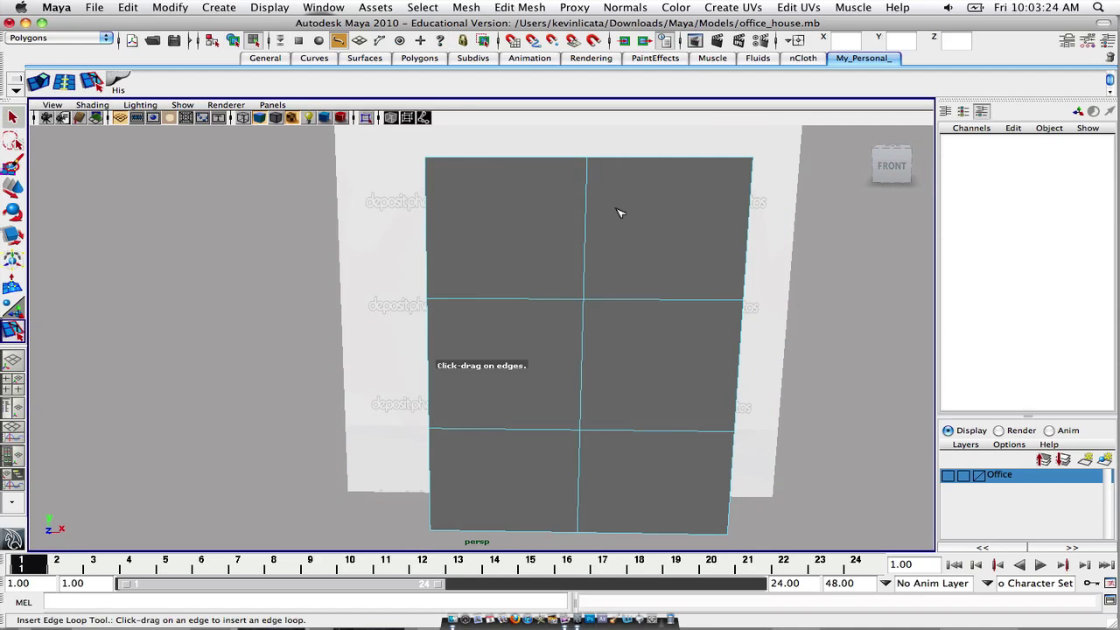
pyautogui.moveTo(588, 165); pyautogui.dragTo(592, 172)
pyautogui.moveTo(443, 177); pyautogui.dragTo(424, 426)
pyautogui.press('z')
pyautogui.scroll(-1, 457, 286)
pyautogui.keyDown('alt'); pyautogui.moveTo(460, 273); pyautogui.dragTo(505, 393, button='middle'); pyautogui.keyUp('alt')
pyautogui.keyDown('alt'); pyautogui.moveTo(604, 394); pyautogui.dragTo(511, 239, button='middle'); pyautogui.keyUp('alt')
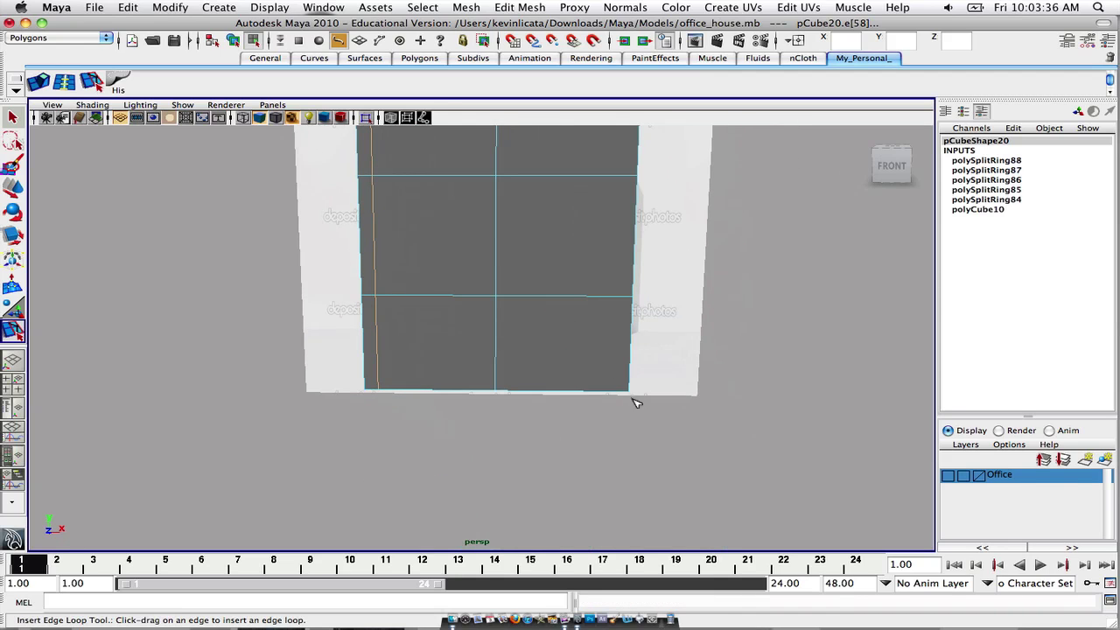
pyautogui.moveTo(616, 390); pyautogui.dragTo(620, 392)
pyautogui.scroll(-2, 587, 358)
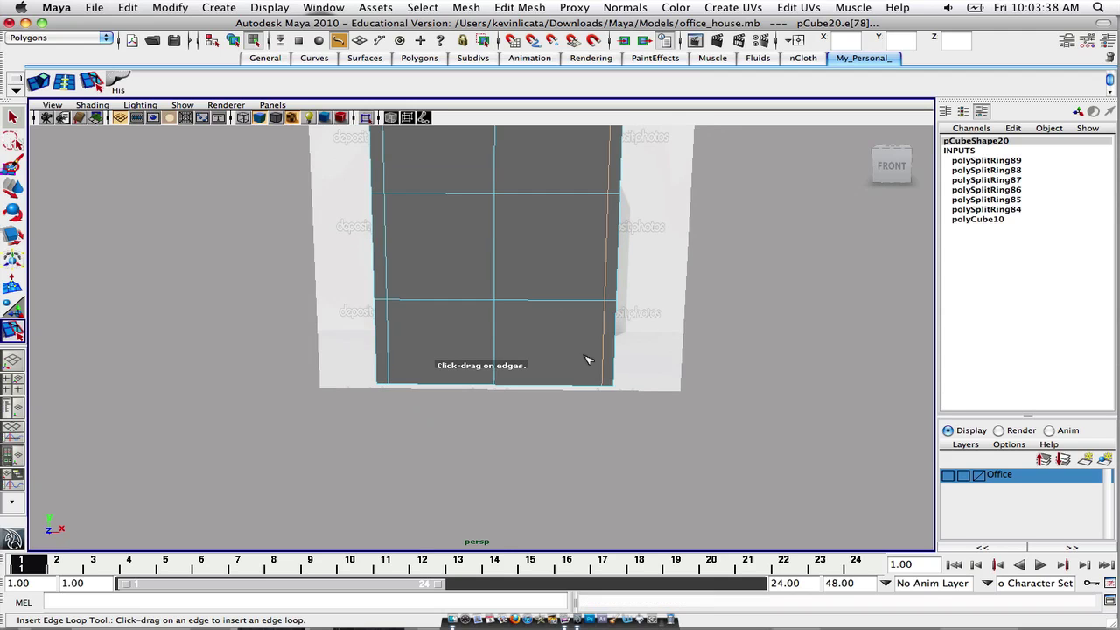
pyautogui.keyDown('alt'); pyautogui.moveTo(550, 327); pyautogui.dragTo(584, 383, button='middle'); pyautogui.keyUp('alt')
pyautogui.keyDown('alt'); pyautogui.moveTo(580, 375); pyautogui.dragTo(628, 359); pyautogui.keyUp('alt')
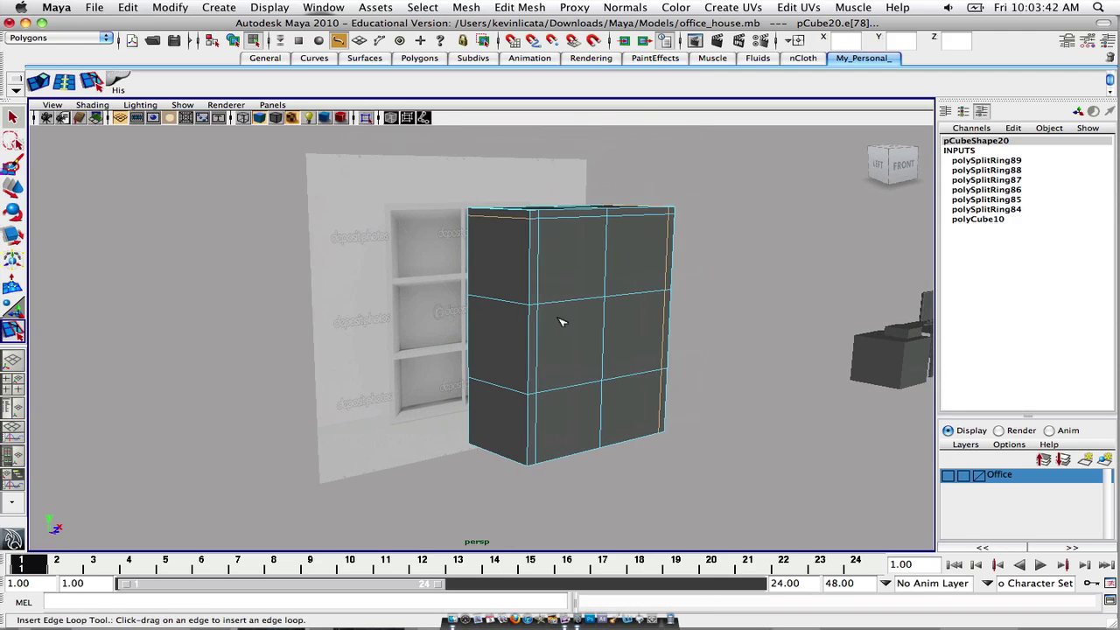
# Step: Examine in the front view how the cube's edge loops line up with the pictured bookshelf's frame and shelves
pyautogui.press('space')
pyautogui.press('space')
pyautogui.scroll(-1, 461, 353)
pyautogui.scroll(3, 461, 354)
pyautogui.scroll(-3, 461, 354)
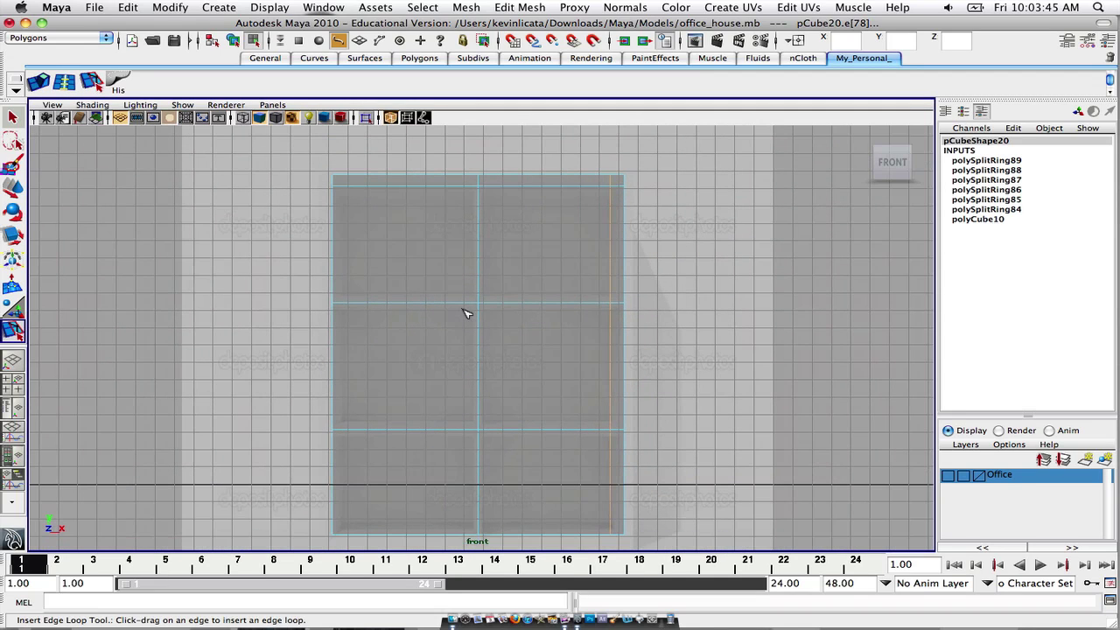
pyautogui.click(392, 119)
pyautogui.click(392, 119)
pyautogui.keyDown('alt'); pyautogui.moveTo(512, 297); pyautogui.dragTo(510, 241, button='middle'); pyautogui.keyUp('alt')
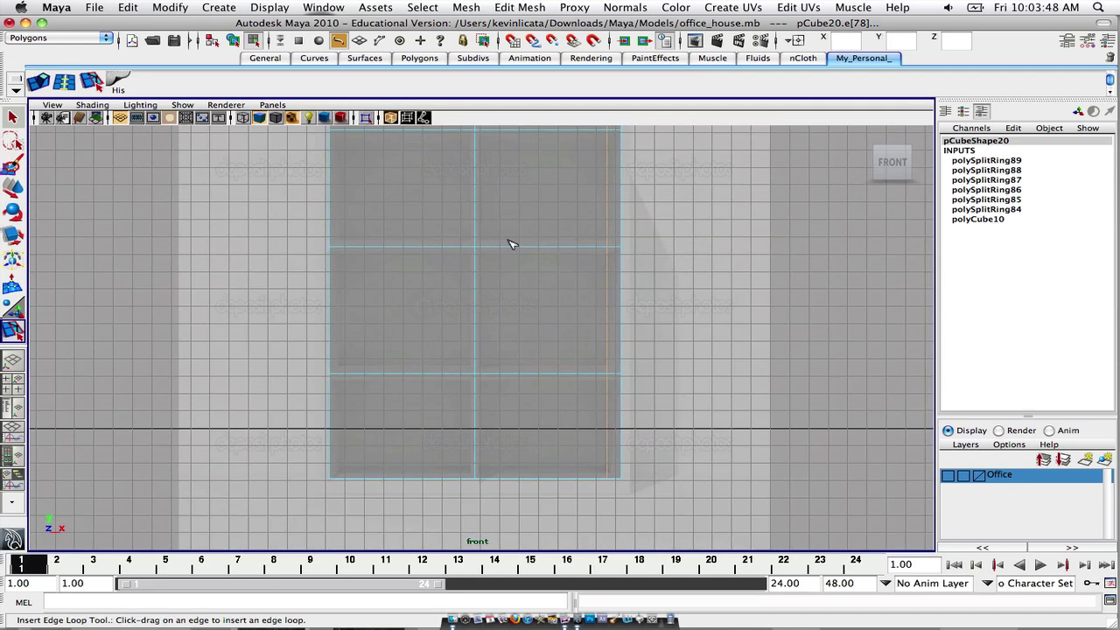
pyautogui.scroll(-2, 535, 292)
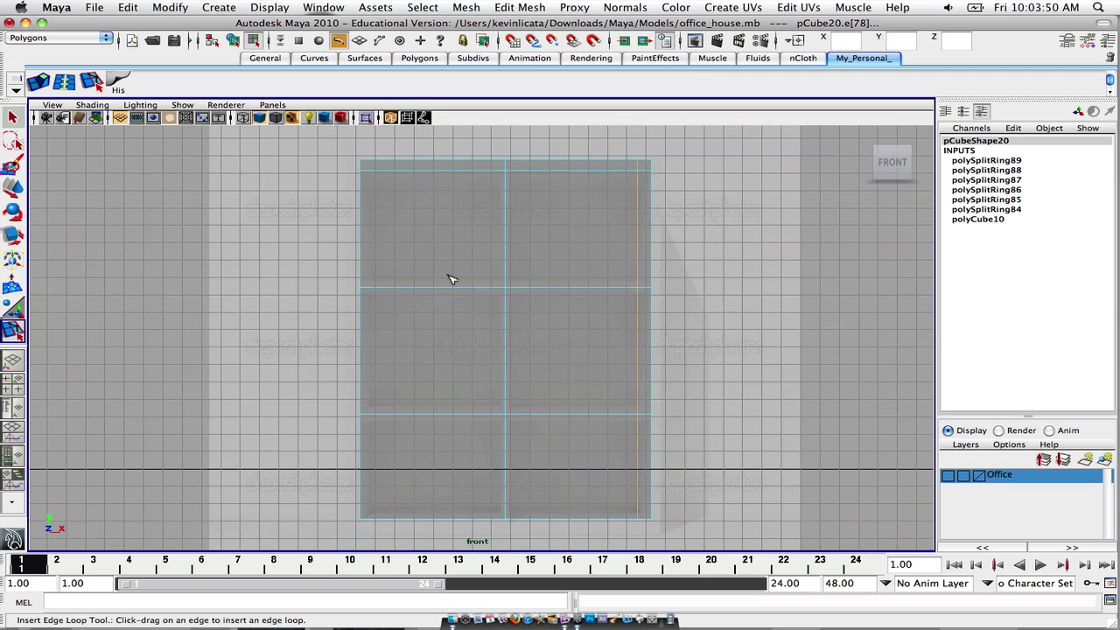
# Step: Return to the perspective view and set the cube to face selection
pyautogui.press('space')
pyautogui.press('space')
pyautogui.keyDown('alt'); pyautogui.moveTo(706, 253); pyautogui.dragTo(642, 257); pyautogui.keyUp('alt')
pyautogui.press('q')
pyautogui.moveTo(502, 258); pyautogui.dragTo(492, 285, button='right')
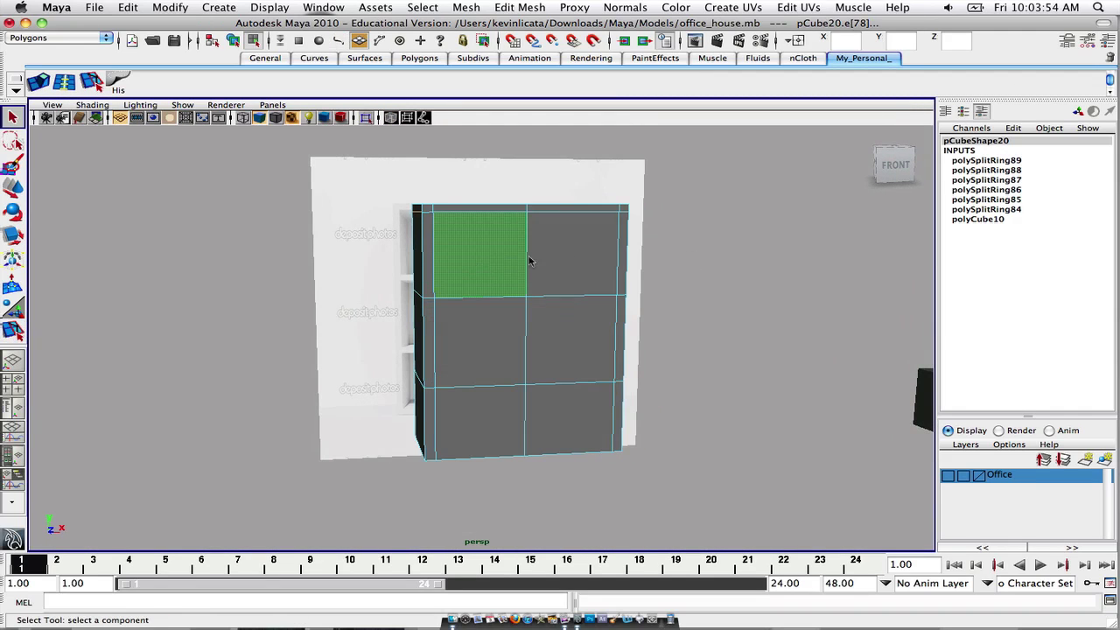
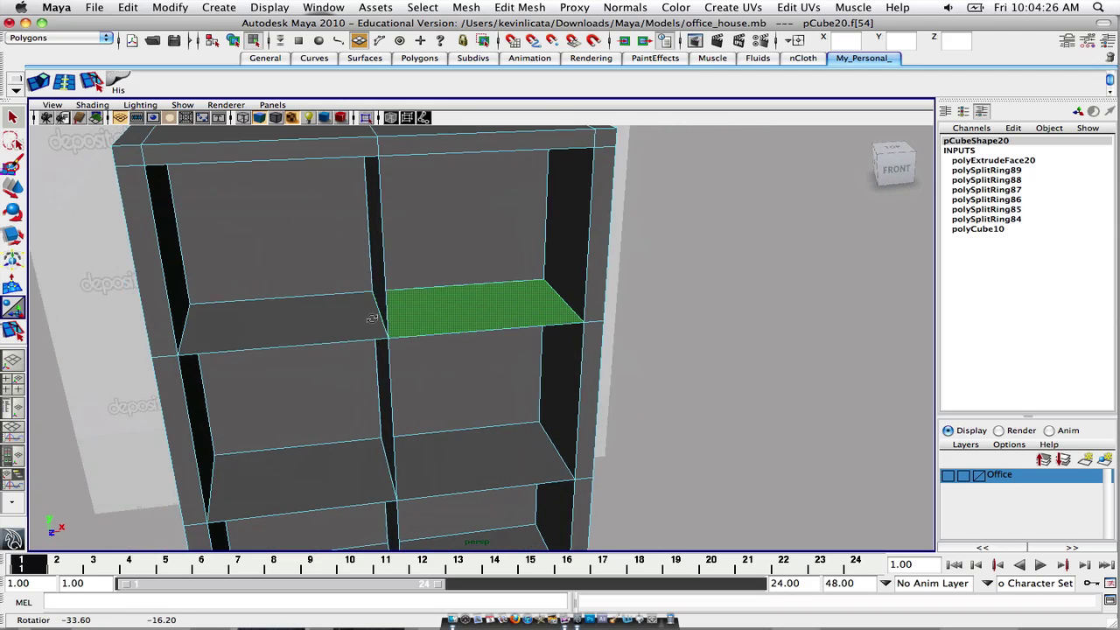
# Step: Compare the shelf thickness with the reference picture, undo the inward extrusion of the compartment faces and deselect them
pyautogui.keyDown('alt'); pyautogui.moveTo(300, 350); pyautogui.dragTo(405, 358); pyautogui.keyUp('alt')
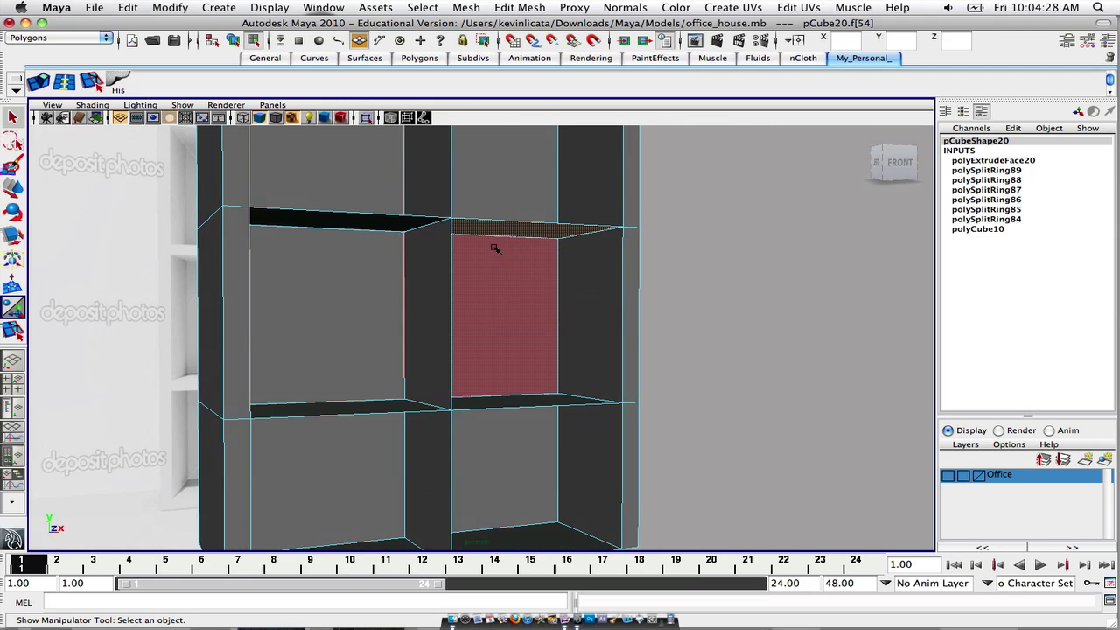
pyautogui.scroll(-5, 602, 321)
pyautogui.keyDown('alt'); pyautogui.moveTo(601, 325); pyautogui.dragTo(508, 358); pyautogui.keyUp('alt')
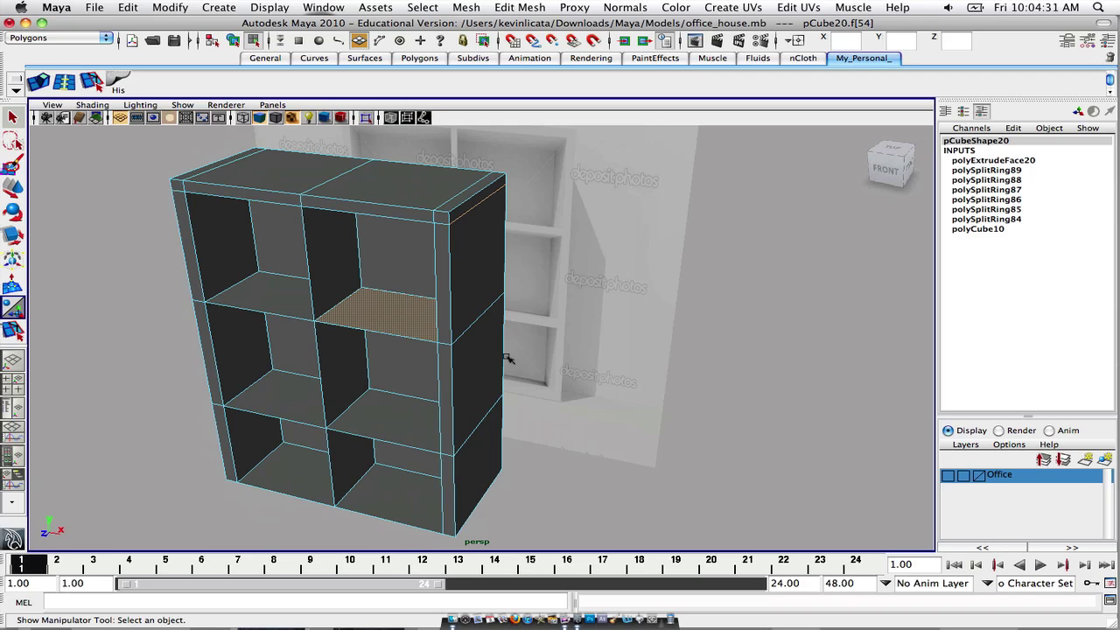
pyautogui.keyDown('alt'); pyautogui.moveTo(593, 291); pyautogui.dragTo(391, 336); pyautogui.keyUp('alt')
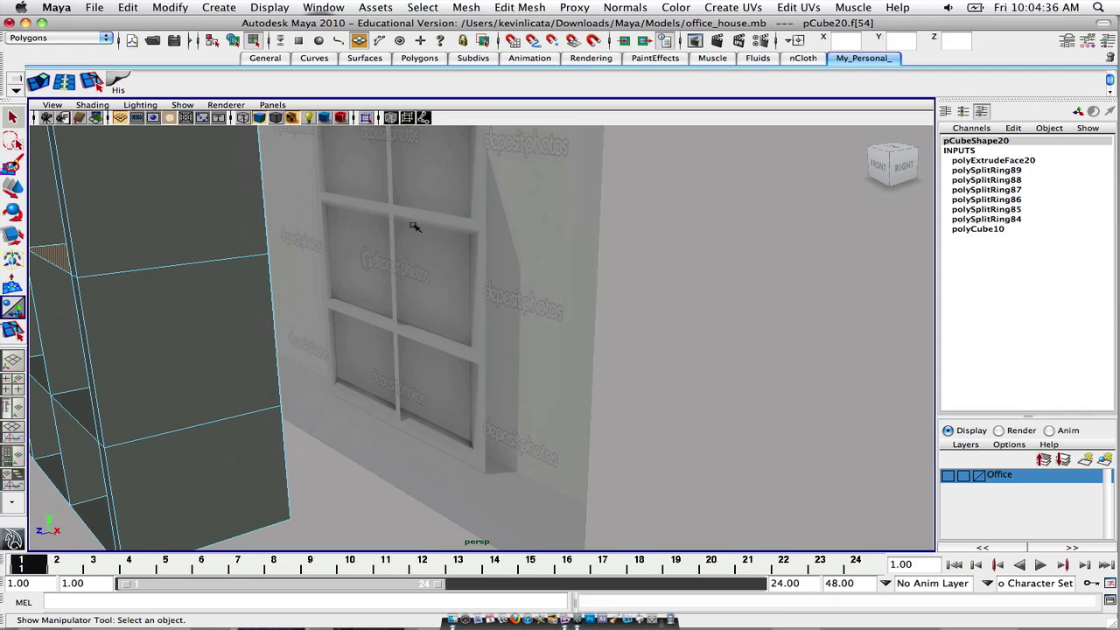
pyautogui.keyDown('alt'); pyautogui.moveTo(375, 232); pyautogui.dragTo(439, 296); pyautogui.keyUp('alt')
pyautogui.keyDown('alt'); pyautogui.moveTo(383, 327); pyautogui.dragTo(457, 299, button='middle'); pyautogui.keyUp('alt')
pyautogui.keyDown('alt'); pyautogui.moveTo(456, 299); pyautogui.dragTo(516, 282); pyautogui.keyUp('alt')
pyautogui.click(567, 282)
pyautogui.press('super+z')
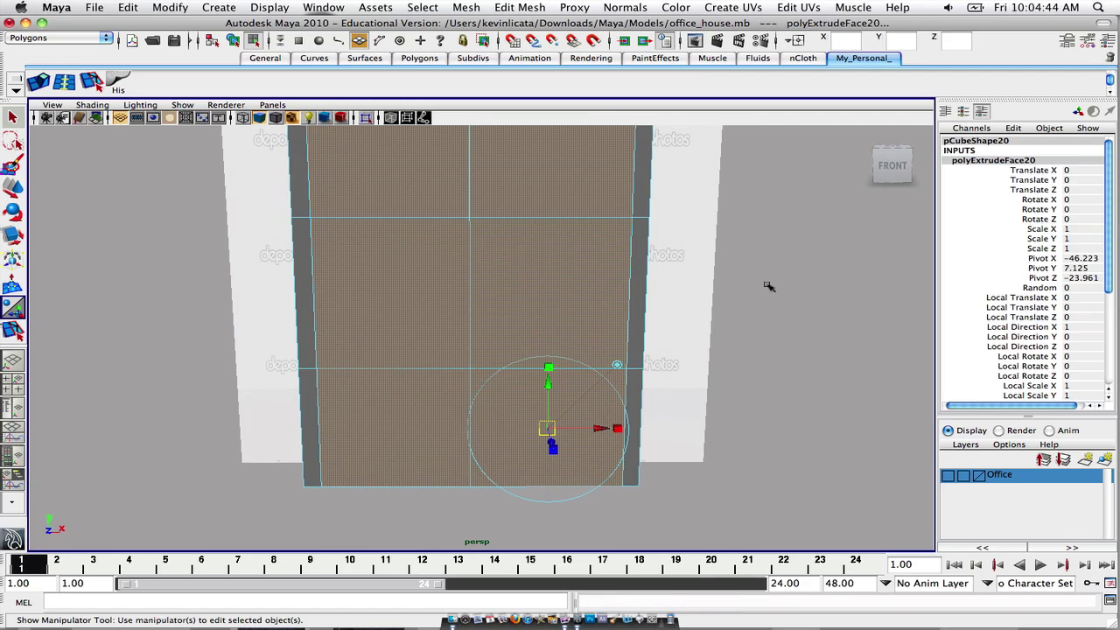
pyautogui.click(783, 262)
# Step: Insert horizontal edge loops just below both shelf lines and just above the bottom edge to give the shelves and base thickness
pyautogui.keyDown('alt'); pyautogui.moveTo(386, 175); pyautogui.dragTo(394, 238, button='middle'); pyautogui.keyUp('alt')
pyautogui.click(65, 82)
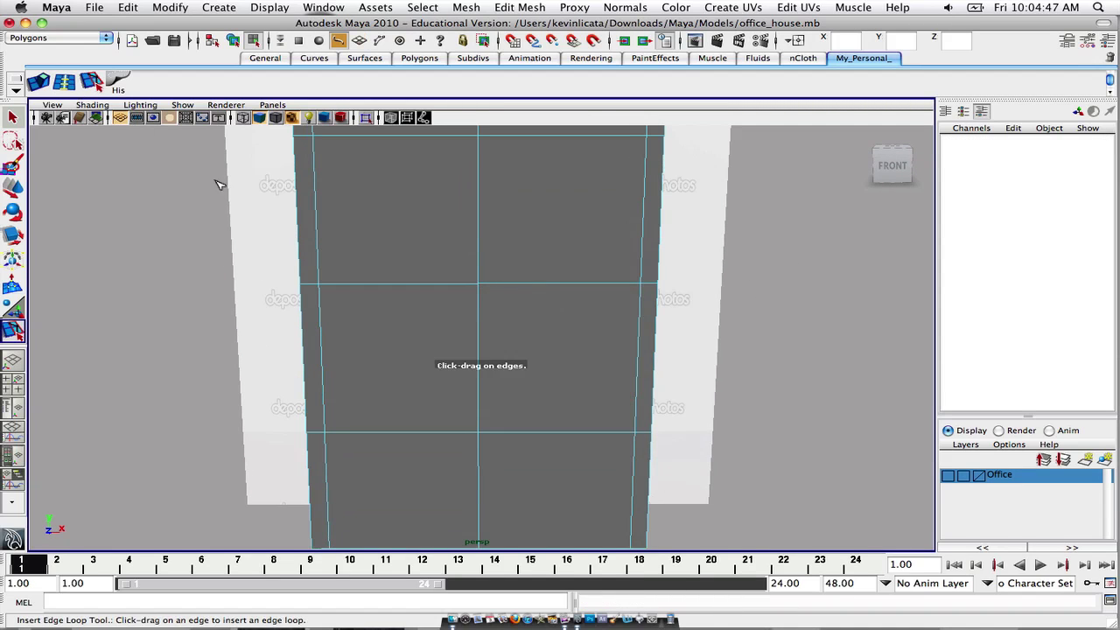
pyautogui.keyDown('alt'); pyautogui.moveTo(294, 215); pyautogui.dragTo(294, 204); pyautogui.keyUp('alt')
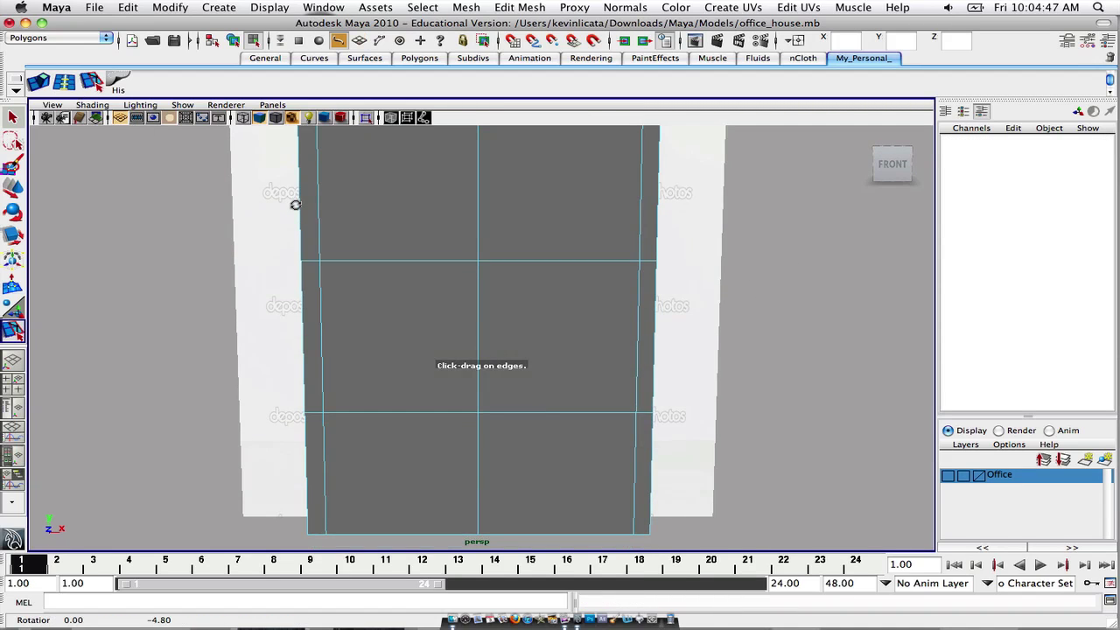
pyautogui.click(481, 279)
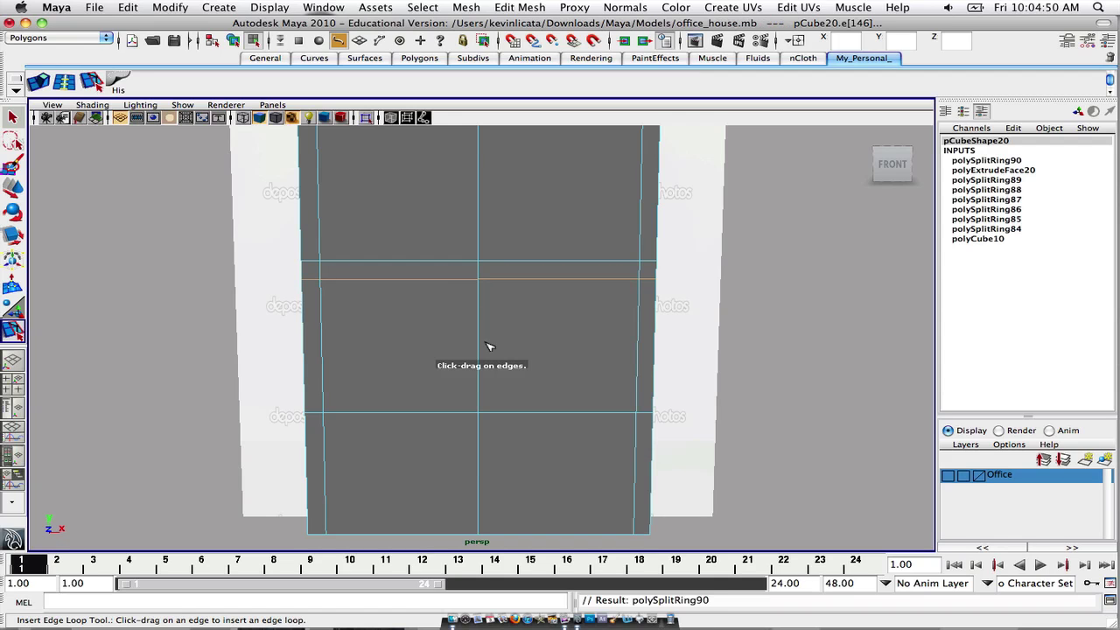
pyautogui.click(481, 438)
pyautogui.keyDown('alt'); pyautogui.moveTo(481, 437); pyautogui.dragTo(513, 440); pyautogui.keyUp('alt')
pyautogui.click(475, 515)
pyautogui.press('q')
pyautogui.click(37, 81)
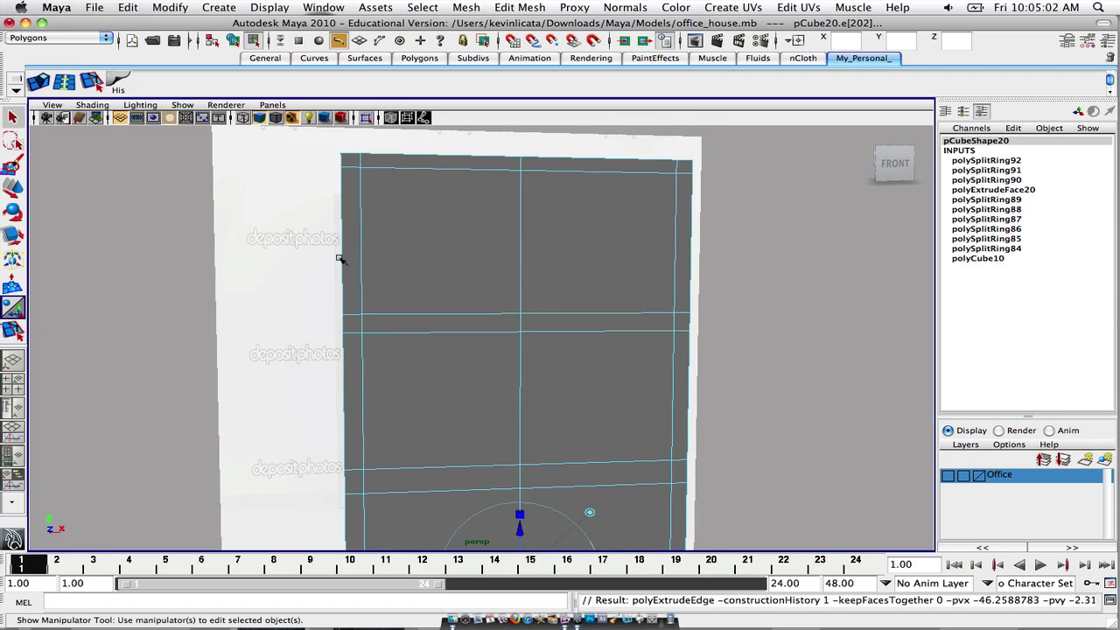
# Step: Switch the cube to face selection and select the six large compartment faces on its front
pyautogui.moveTo(451, 259); pyautogui.dragTo(450, 278, button='right')
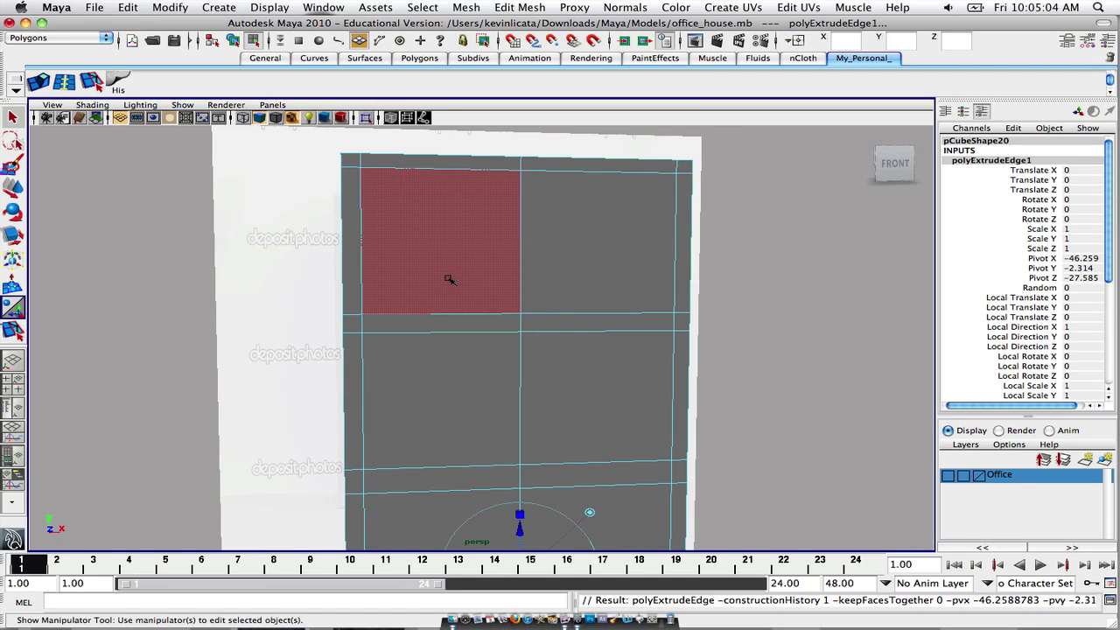
pyautogui.click(449, 278)
pyautogui.keyDown('shift'); pyautogui.click(612, 264); pyautogui.keyUp('shift')
pyautogui.keyDown('shift'); pyautogui.click(477, 376); pyautogui.keyUp('shift')
pyautogui.keyDown('shift'); pyautogui.click(571, 385); pyautogui.keyUp('shift')
pyautogui.keyDown('alt'); pyautogui.moveTo(571, 385); pyautogui.dragTo(551, 278, button='middle'); pyautogui.keyUp('alt')
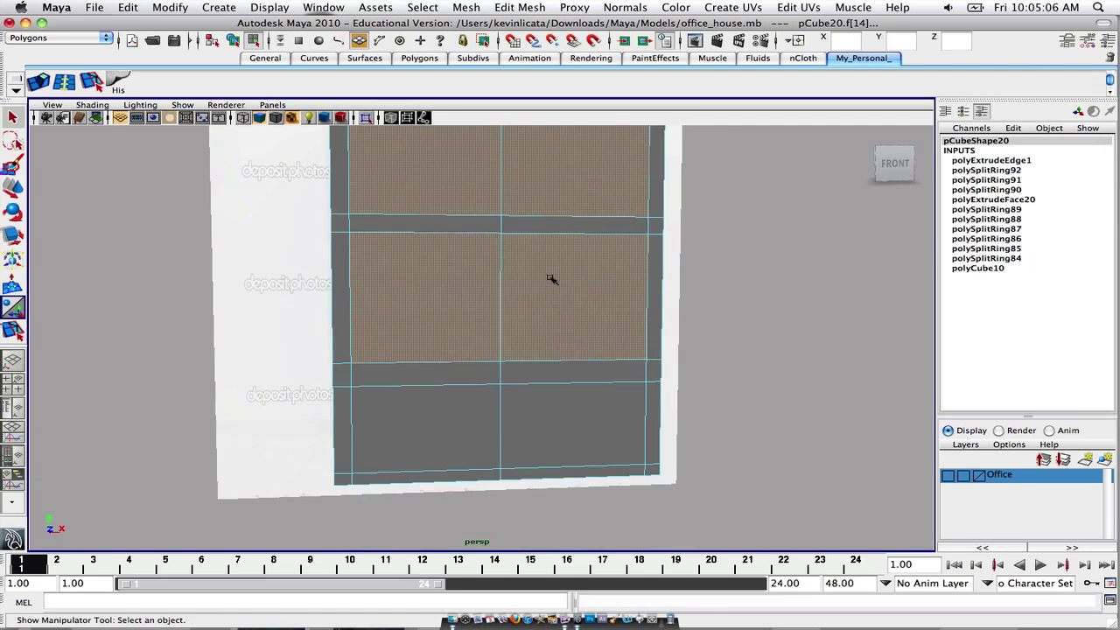
pyautogui.keyDown('shift'); pyautogui.click(479, 424); pyautogui.keyUp('shift')
pyautogui.keyDown('shift'); pyautogui.click(557, 430); pyautogui.keyUp('shift')
pyautogui.keyDown('alt'); pyautogui.moveTo(523, 429); pyautogui.dragTo(567, 429); pyautogui.keyUp('alt')
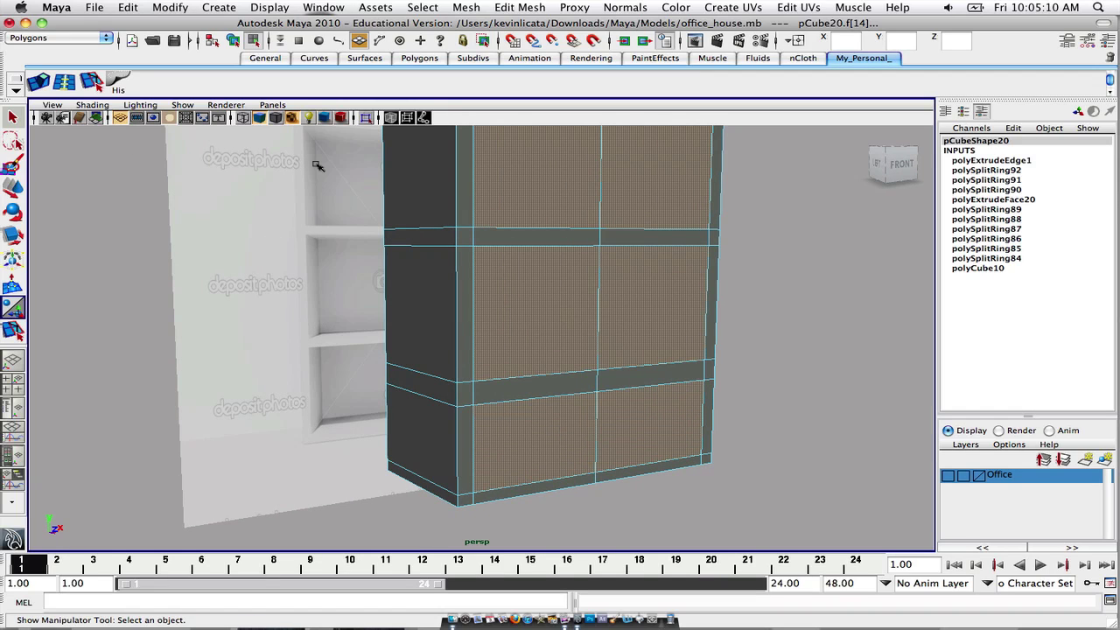
# Step: Try to extrude the six selected compartment faces, undo the attempt and clear the selection
pyautogui.press('p')
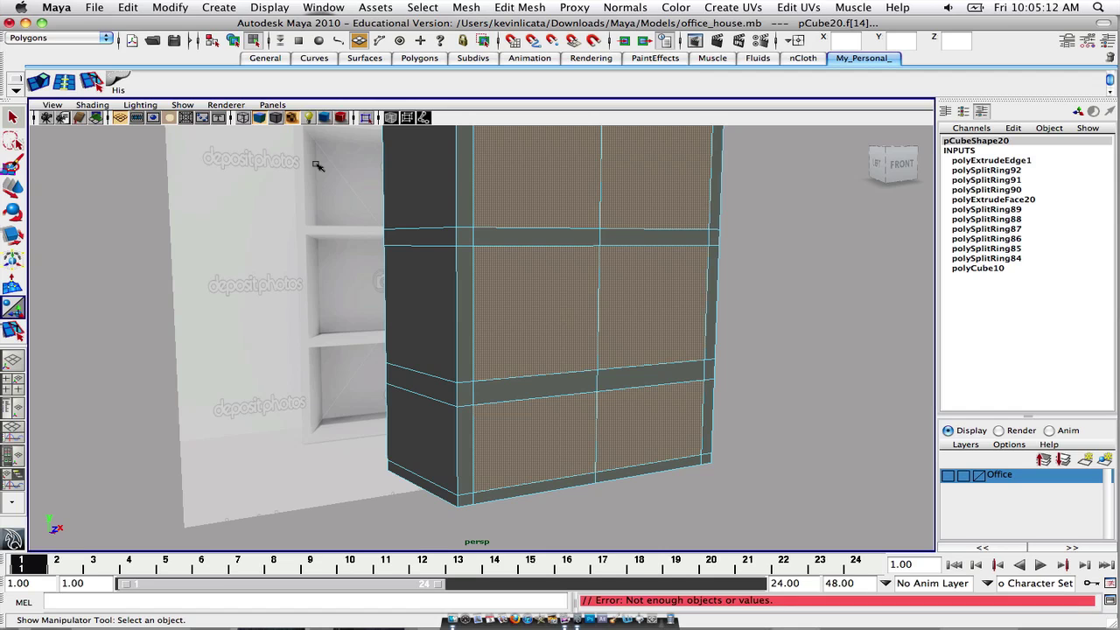
pyautogui.press('g')
pyautogui.hotkey('ctrl', 'z')
pyautogui.keyDown('alt'); pyautogui.moveTo(503, 210); pyautogui.dragTo(118, 142); pyautogui.keyUp('alt')
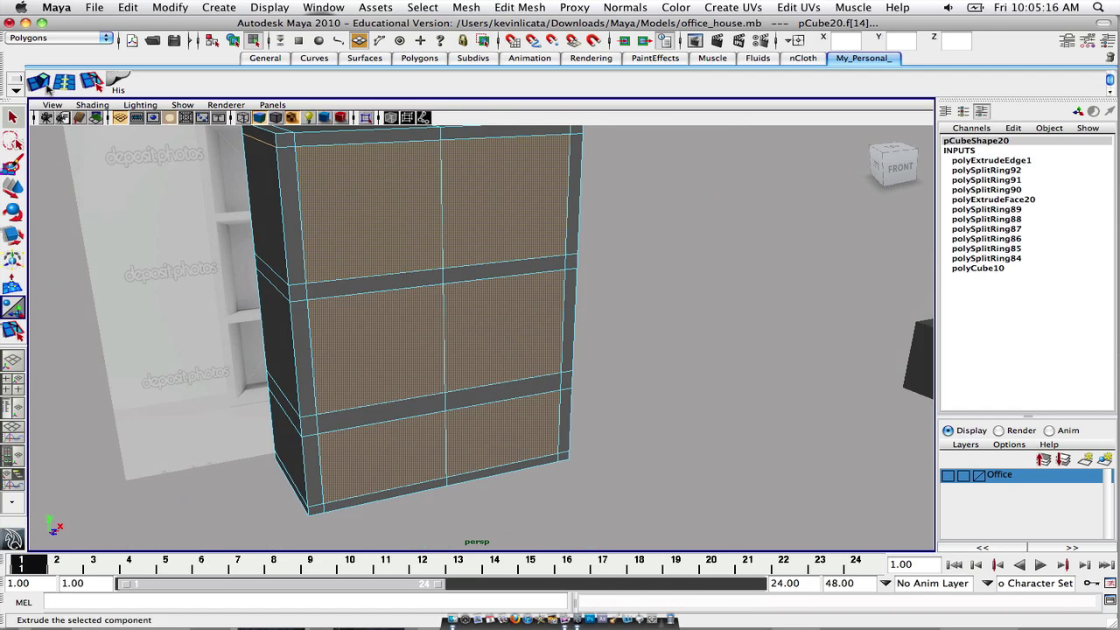
pyautogui.click(48, 88)
pyautogui.keyDown('alt'); pyautogui.moveTo(476, 210); pyautogui.dragTo(569, 154); pyautogui.keyUp('alt')
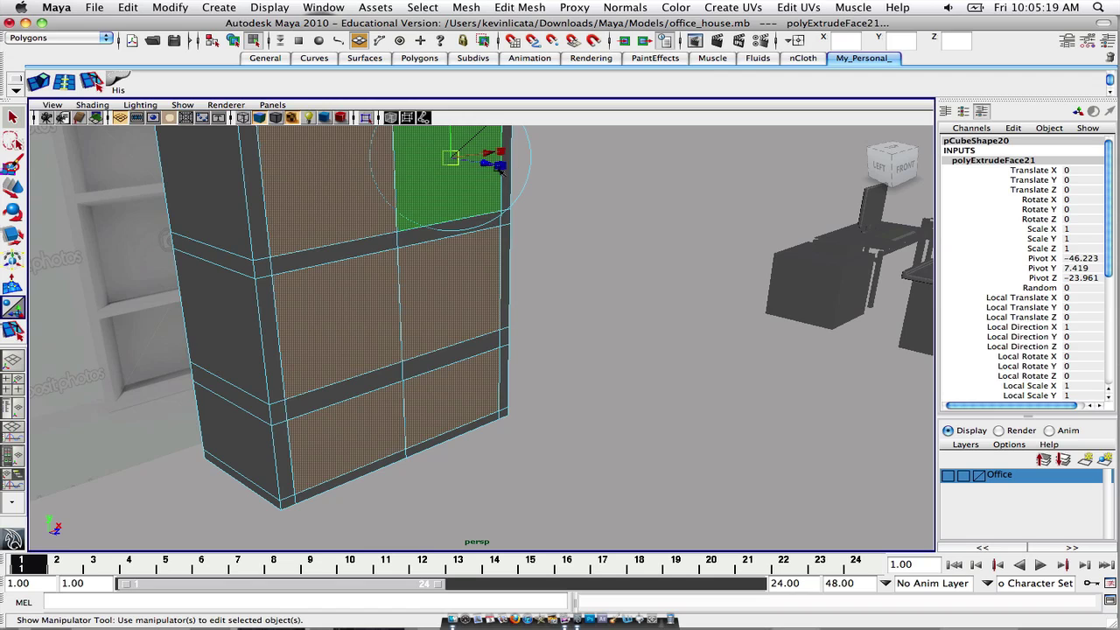
pyautogui.keyDown('alt'); pyautogui.moveTo(499, 168); pyautogui.dragTo(490, 305); pyautogui.keyUp('alt')
pyautogui.click(536, 234)
pyautogui.press('super+z')
pyautogui.press('super+z')
pyautogui.click(740, 301)
# Step: Insert a vertical edge loop just right of the centre line to give the middle divider thickness
pyautogui.keyDown('alt'); pyautogui.moveTo(740, 300); pyautogui.dragTo(627, 266); pyautogui.keyUp('alt')
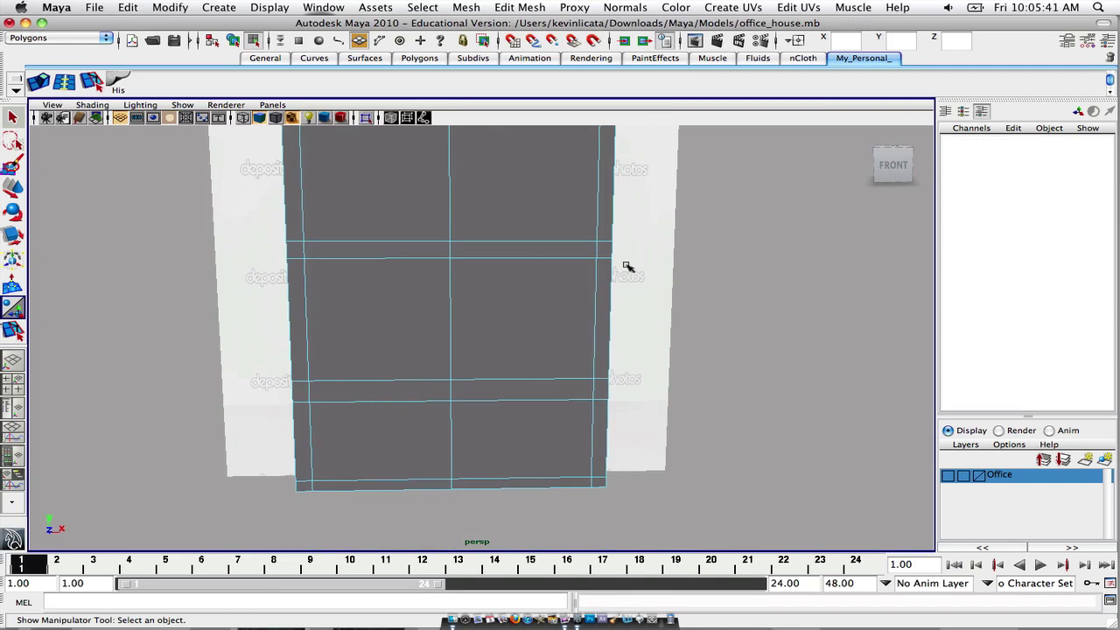
pyautogui.scroll(-1, 627, 265)
pyautogui.click(41, 84)
pyautogui.click(91, 83)
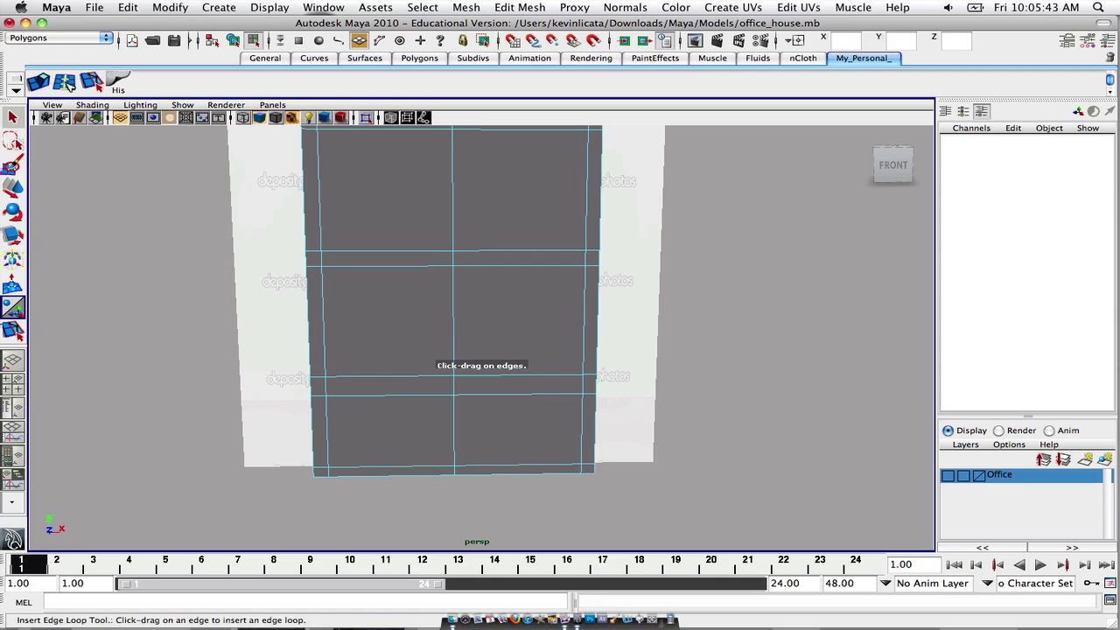
pyautogui.keyDown('alt'); pyautogui.moveTo(449, 205); pyautogui.dragTo(440, 233, button='middle'); pyautogui.keyUp('alt')
pyautogui.keyDown('alt'); pyautogui.moveTo(440, 232); pyautogui.dragTo(432, 223); pyautogui.keyUp('alt')
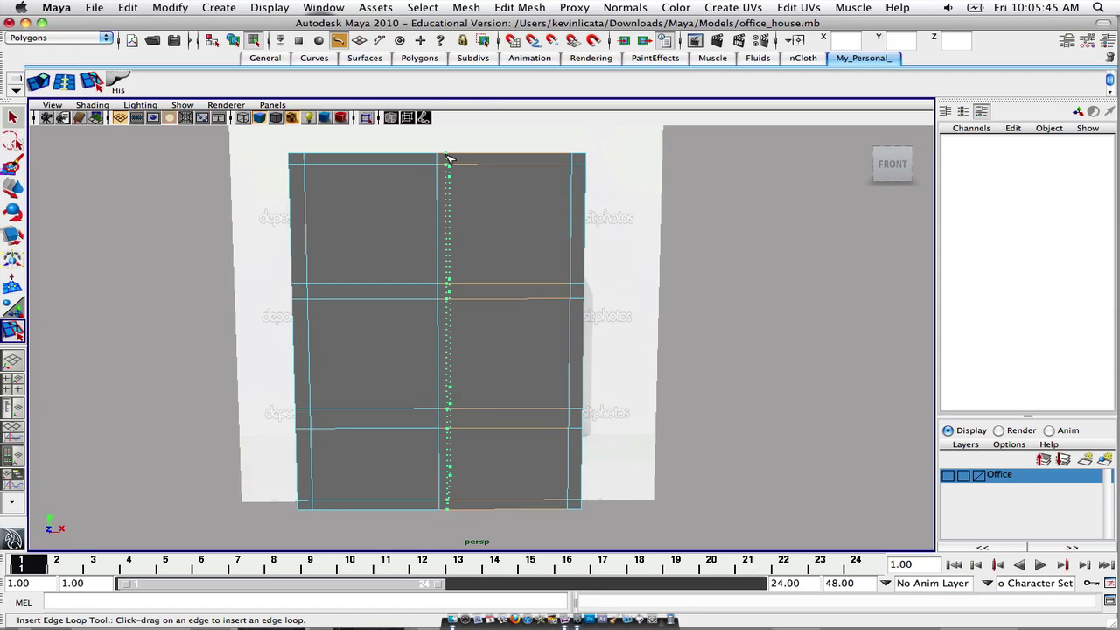
pyautogui.moveTo(447, 159); pyautogui.dragTo(447, 162)
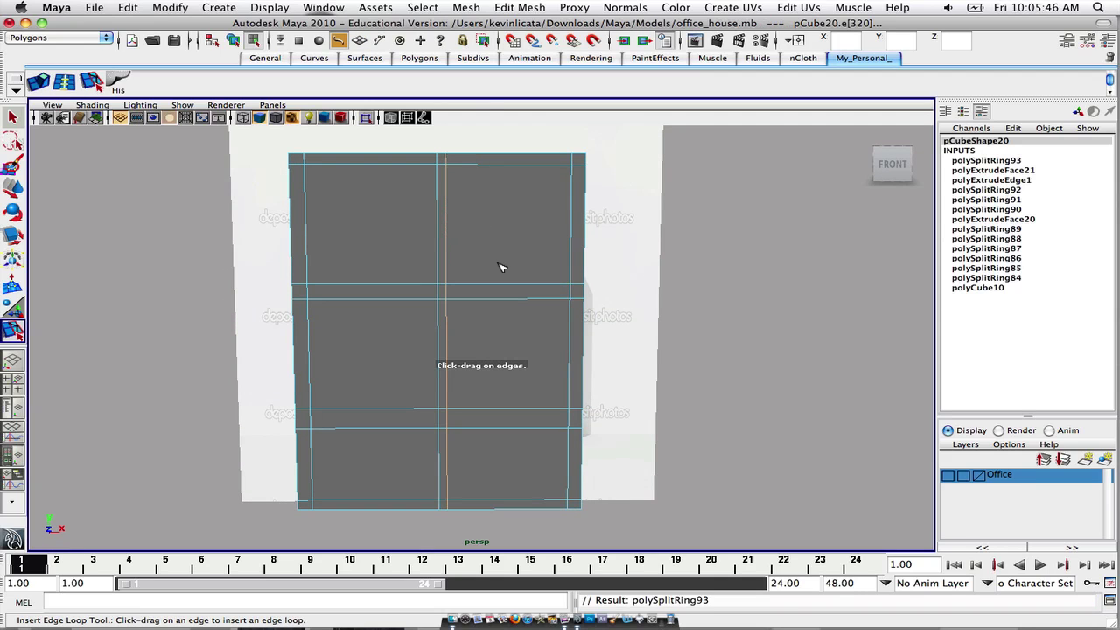
# Step: Select the six compartment faces between the frame, shelves and centre divider in face selection mode
pyautogui.press('q')
pyautogui.moveTo(338, 211); pyautogui.dragTo(340, 237, button='right')
pyautogui.click(351, 233)
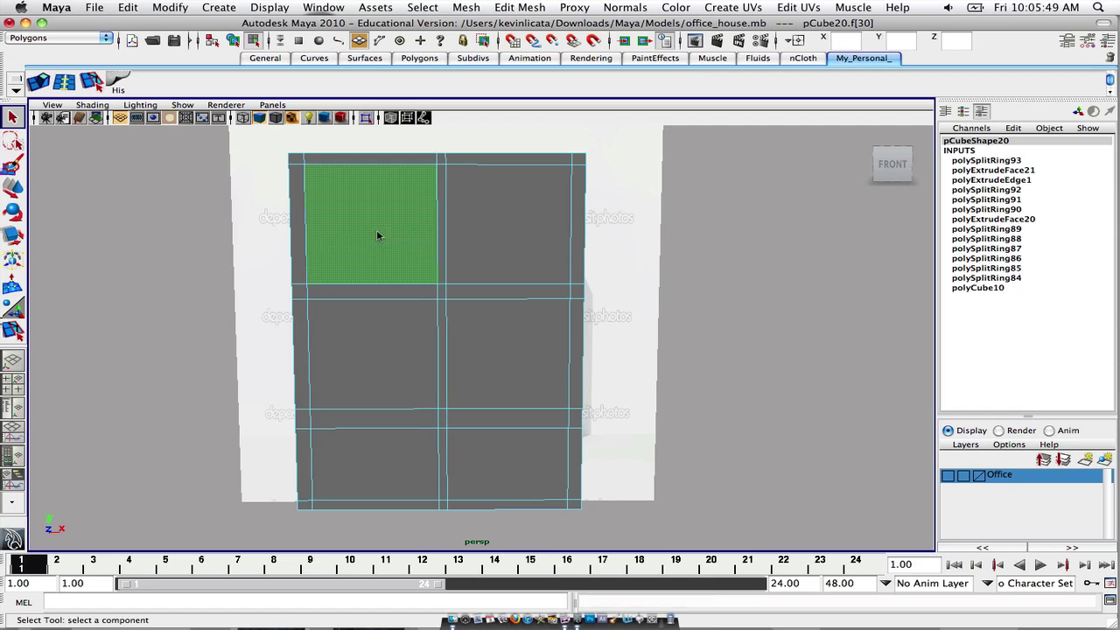
pyautogui.keyDown('shift'); pyautogui.click(477, 241); pyautogui.keyUp('shift')
pyautogui.keyDown('shift'); pyautogui.click(408, 325); pyautogui.keyUp('shift')
pyautogui.keyDown('shift'); pyautogui.click(472, 350); pyautogui.keyUp('shift')
pyautogui.keyDown('shift'); pyautogui.click(392, 460); pyautogui.keyUp('shift')
pyautogui.keyDown('shift'); pyautogui.click(468, 457); pyautogui.keyUp('shift')
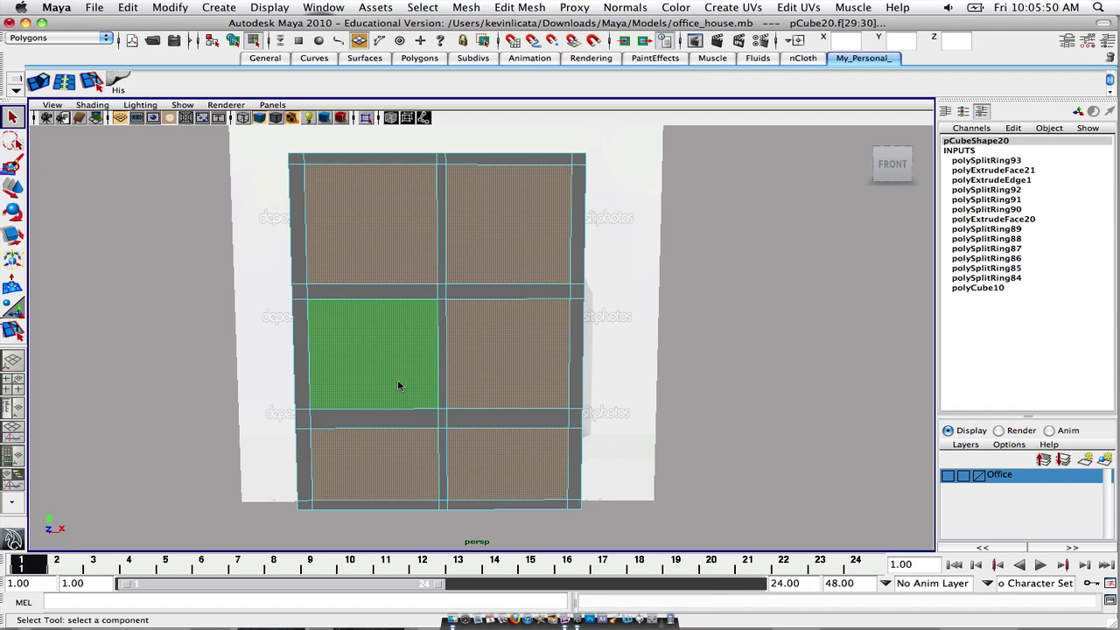
# Step: Extrude the six selected faces inward to hollow out the bookshelf's compartments and deselect them
pyautogui.keyDown('alt'); pyautogui.moveTo(399, 381); pyautogui.dragTo(462, 373); pyautogui.keyUp('alt')
pyautogui.click(40, 82)
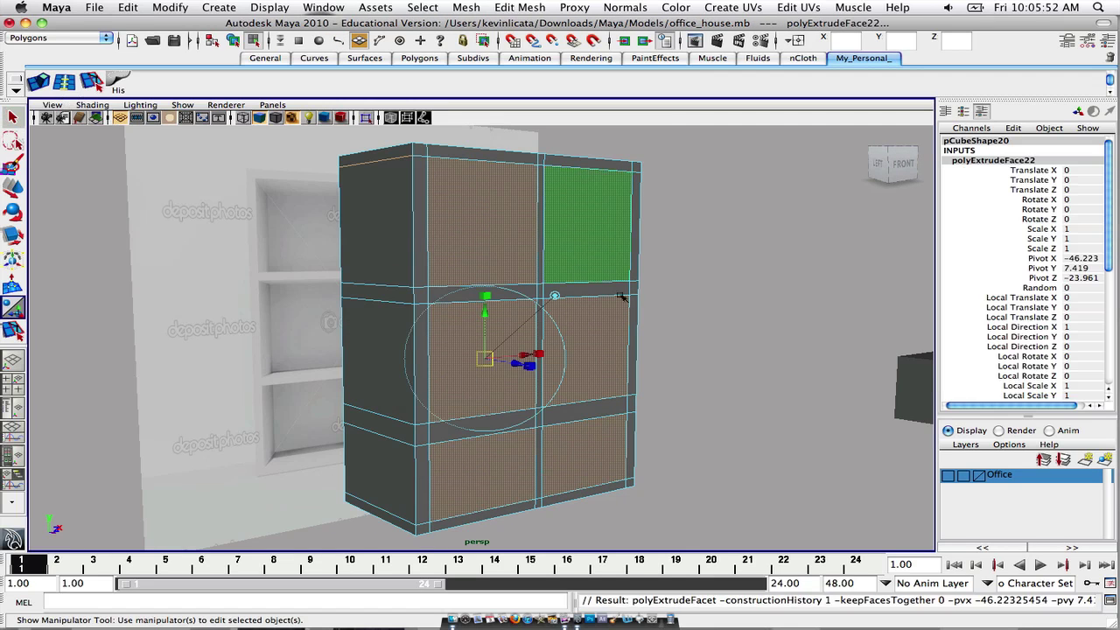
pyautogui.keyDown('alt'); pyautogui.moveTo(568, 277); pyautogui.dragTo(580, 417); pyautogui.keyUp('alt')
pyautogui.click(540, 392)
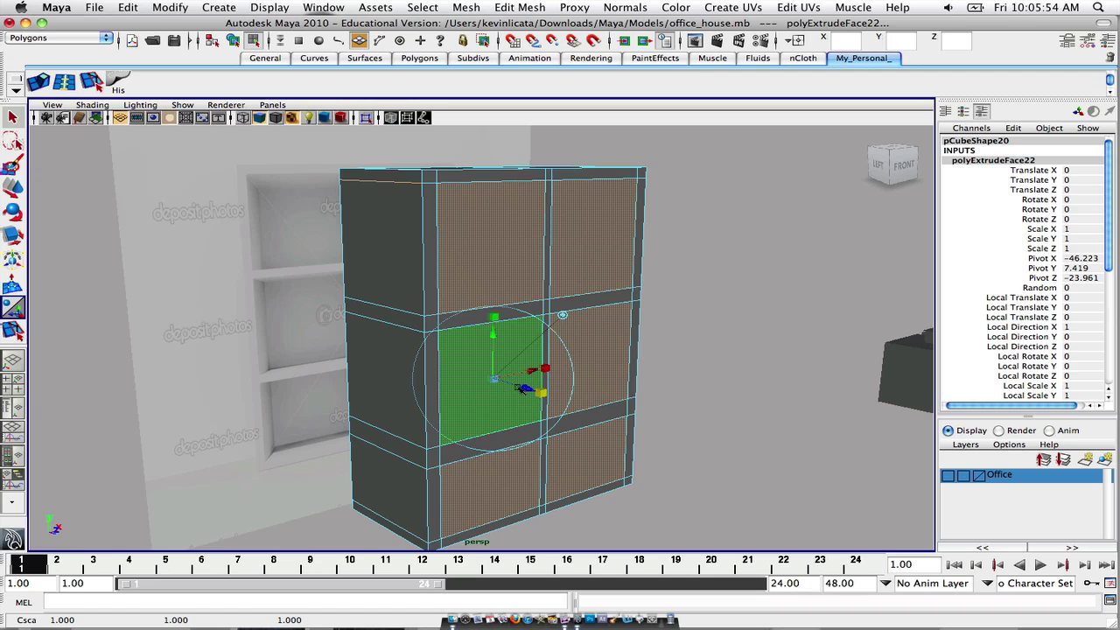
pyautogui.moveTo(526, 389); pyautogui.dragTo(752, 327)
pyautogui.click(662, 326)
pyautogui.moveTo(610, 317)
pyautogui.keyDown('alt'); pyautogui.mouseDown()
pyautogui.moveTo(543, 320)
pyautogui.moveTo(591, 300)
pyautogui.moveTo(597, 310)
pyautogui.moveTo(487, 317)
pyautogui.moveTo(607, 312)
pyautogui.moveTo(518, 350)
pyautogui.moveTo(603, 309)
pyautogui.mouseUp(); pyautogui.keyUp('alt')
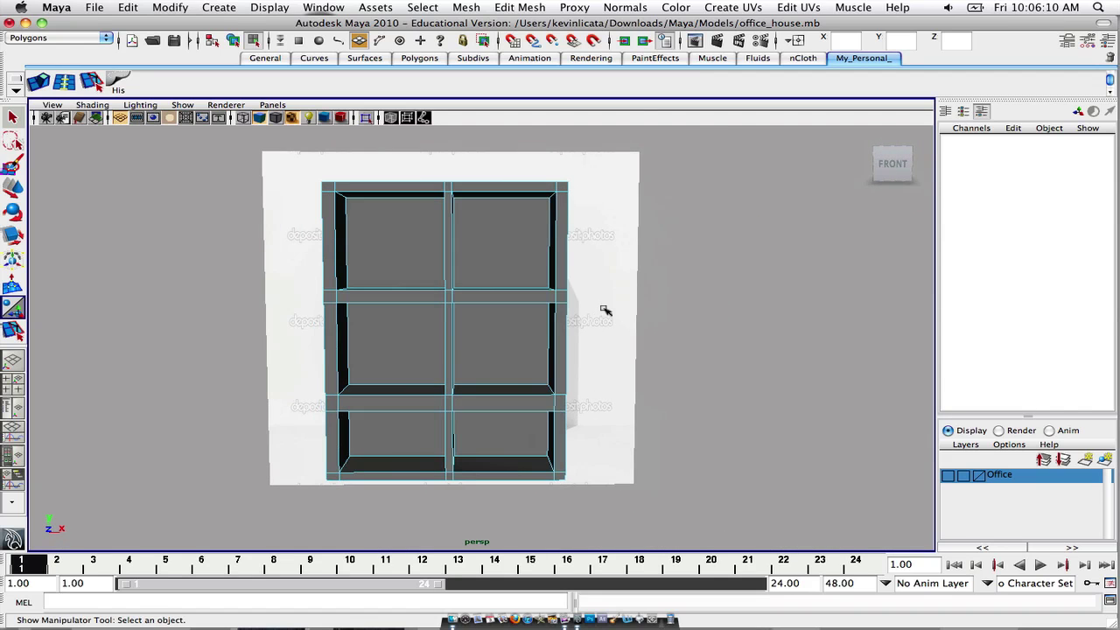
# Step: Return to object selection, select the whole bookshelf and apply a Bevel to it
pyautogui.keyDown('alt'); pyautogui.moveTo(483, 277); pyautogui.dragTo(516, 298); pyautogui.keyUp('alt')
pyautogui.moveTo(486, 276); pyautogui.dragTo(498, 263, button='right')
pyautogui.click(516, 260)
pyautogui.click(512, 224)
pyautogui.moveTo(512, 224)
pyautogui.keyDown('alt'); pyautogui.mouseDown()
pyautogui.moveTo(482, 229)
pyautogui.moveTo(492, 231)
pyautogui.mouseUp(); pyautogui.keyUp('alt')
pyautogui.click(272, 7)
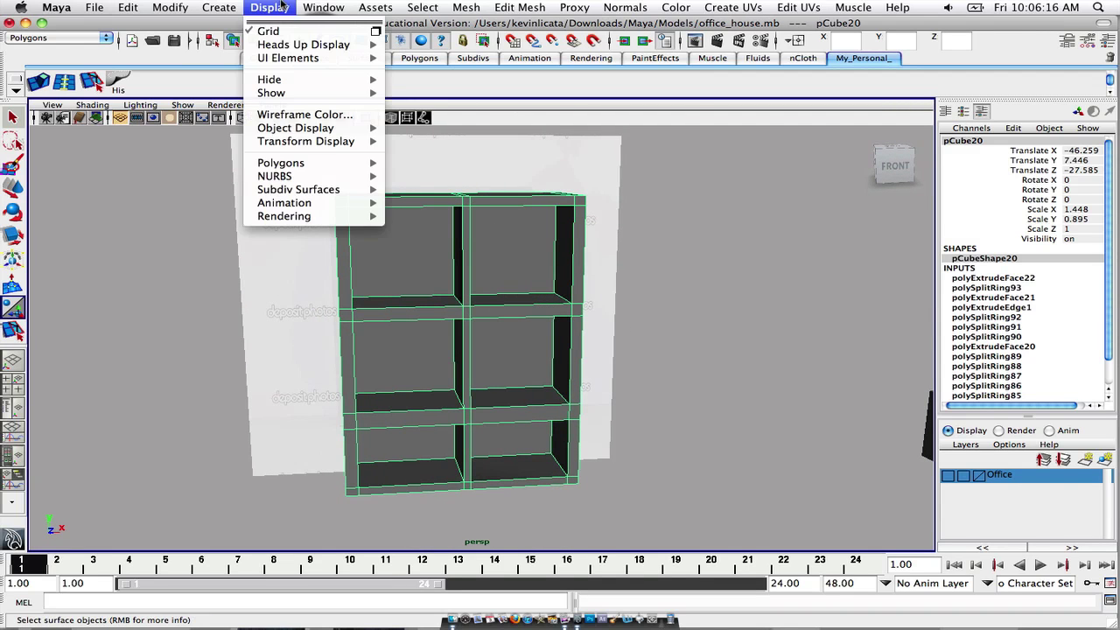
pyautogui.moveTo(468, 7)
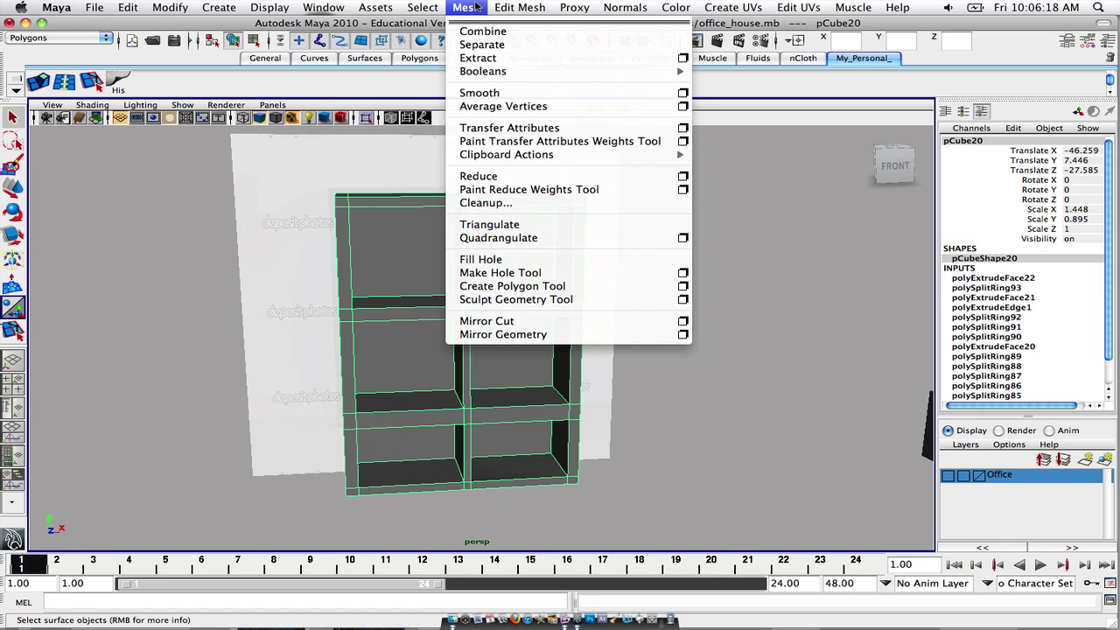
pyautogui.moveTo(518, 7)
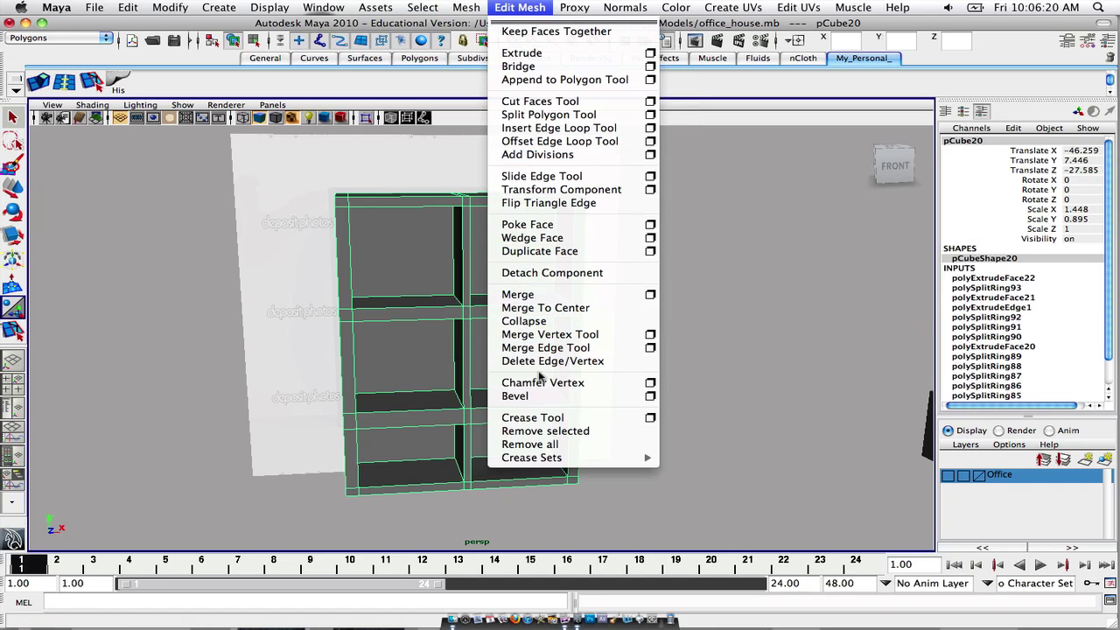
pyautogui.click(564, 395)
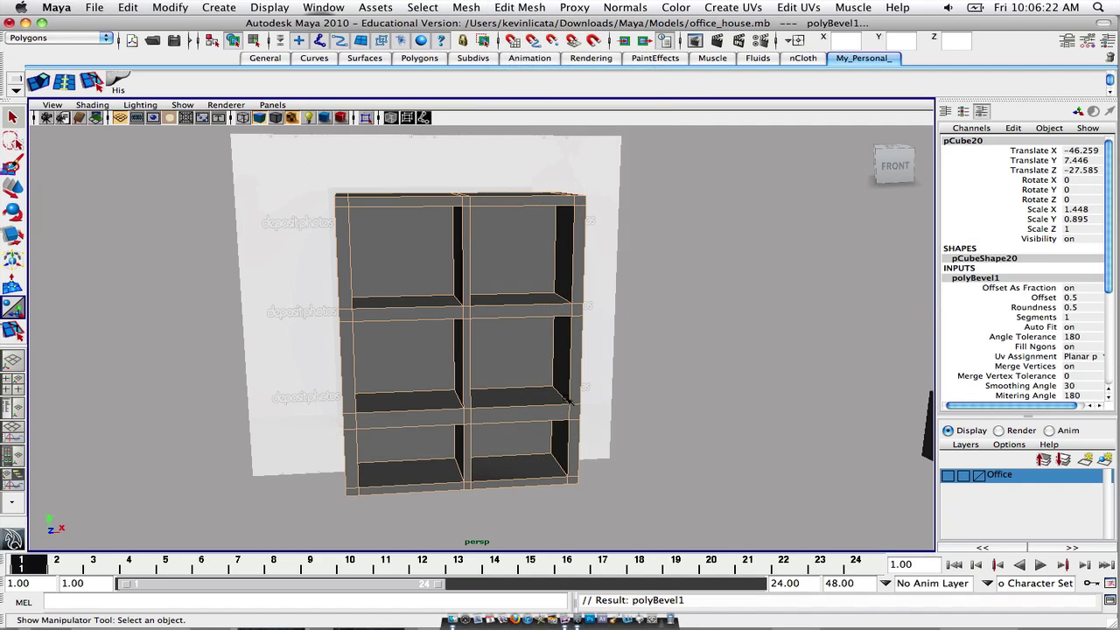
# Step: Try Offset values of 1 and 2 on the bookshelf's bevel and undo the attempts
pyautogui.click(1069, 298)
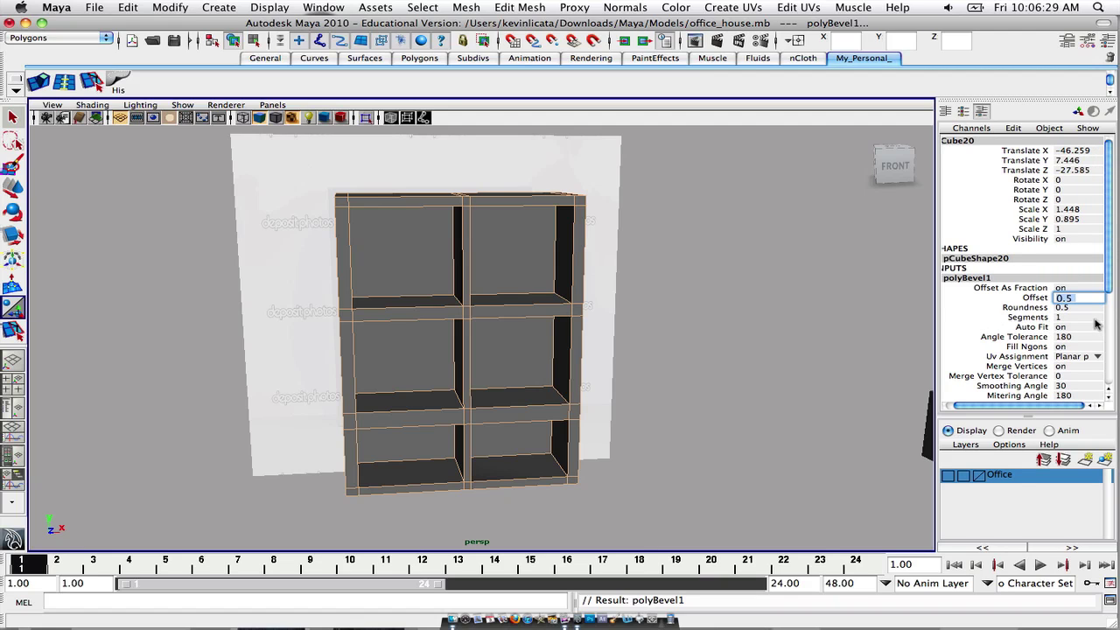
pyautogui.keyDown('alt'); pyautogui.moveTo(900, 323); pyautogui.dragTo(860, 319); pyautogui.keyUp('alt')
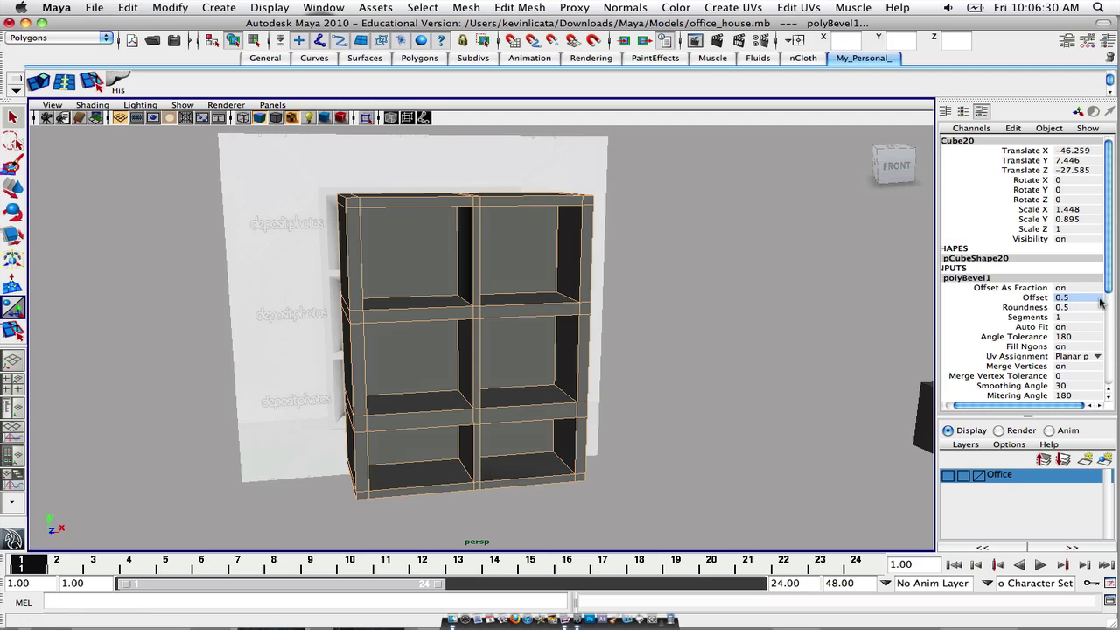
pyautogui.keyDown('alt'); pyautogui.moveTo(923, 325); pyautogui.dragTo(862, 331, button='middle'); pyautogui.keyUp('alt')
pyautogui.click(1037, 298)
pyautogui.moveTo(752, 336)
pyautogui.keyDown('alt'); pyautogui.mouseDown(button='middle')
pyautogui.moveTo(719, 336)
pyautogui.moveTo(764, 350)
pyautogui.mouseUp(button='middle'); pyautogui.keyUp('alt')
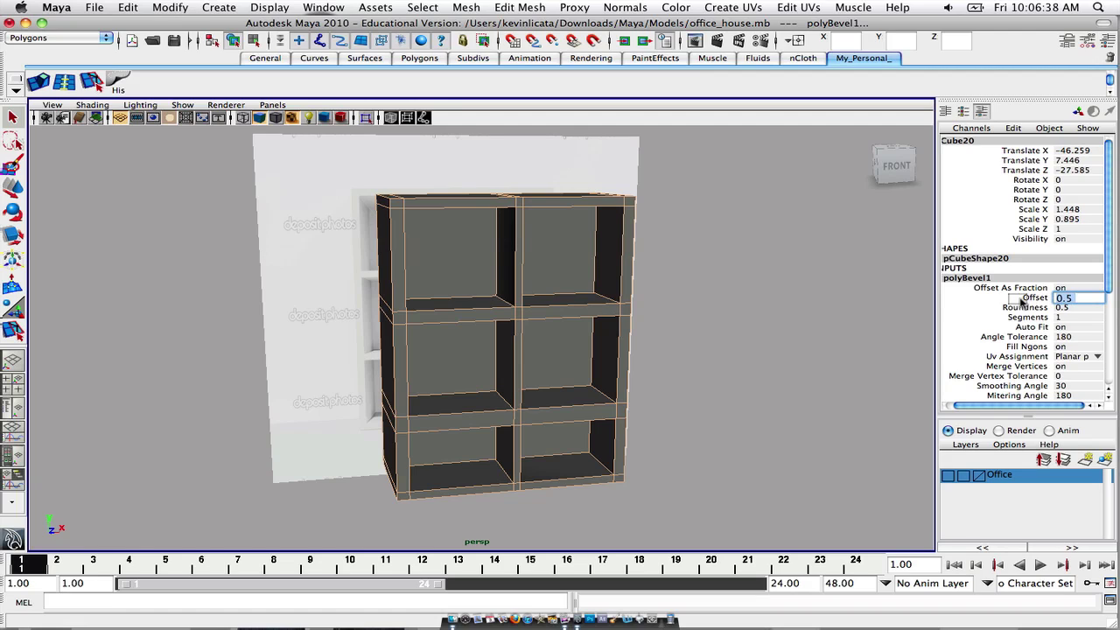
pyautogui.write('1')
pyautogui.press('Return')
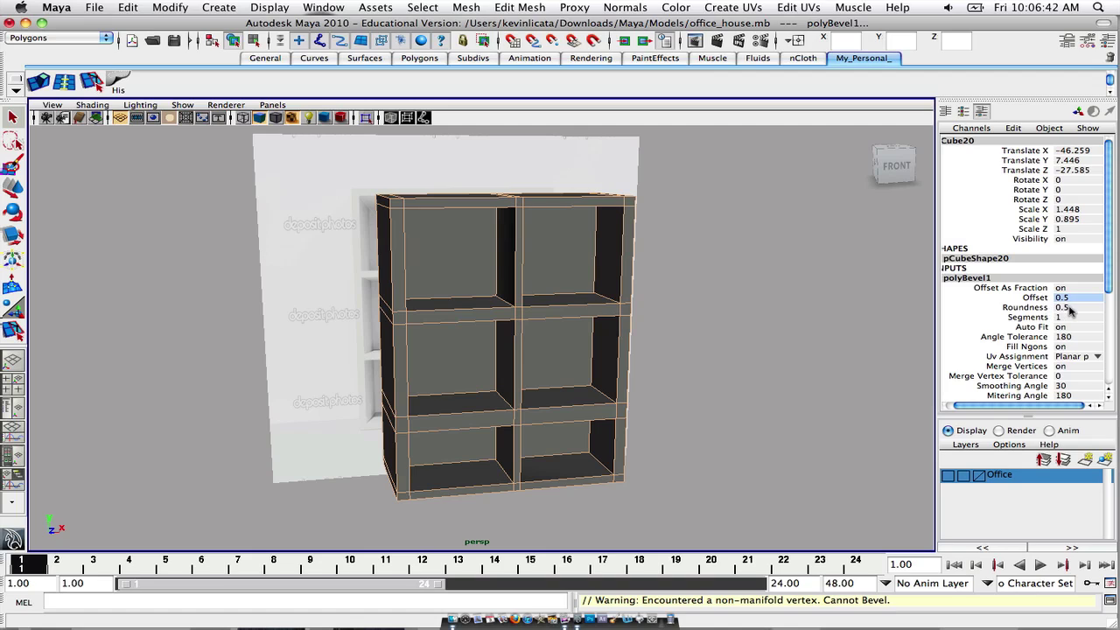
pyautogui.write('2')
pyautogui.press('Return')
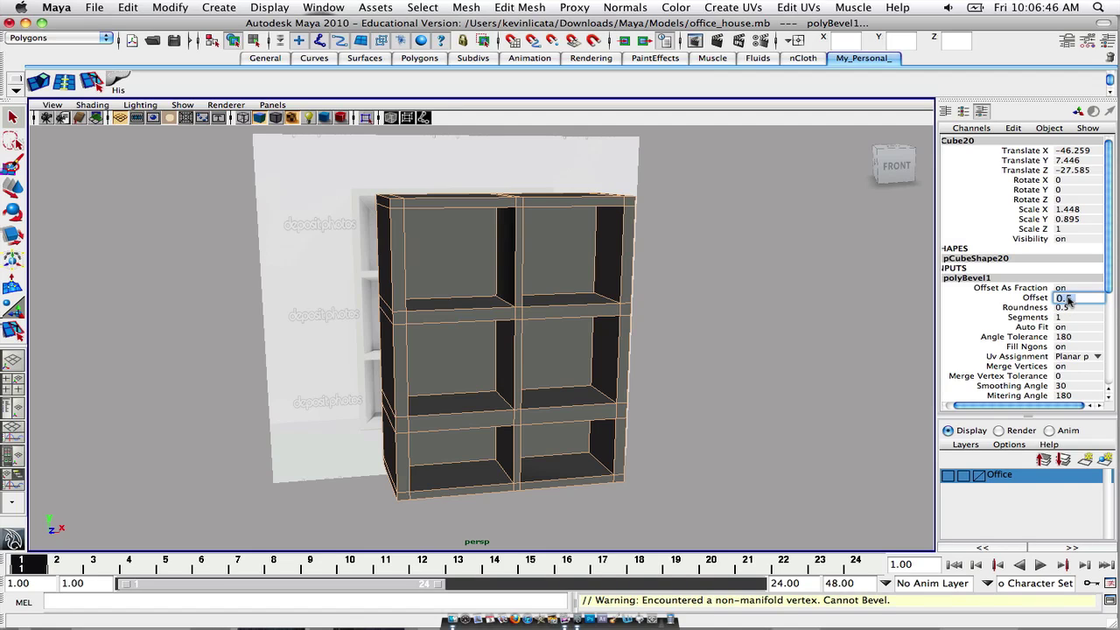
pyautogui.press('super+z')
pyautogui.press('super+z')
# Step: Select the bookshelf and examine its wireframe around the lower shelf, centre divider and base
pyautogui.click(696, 289)
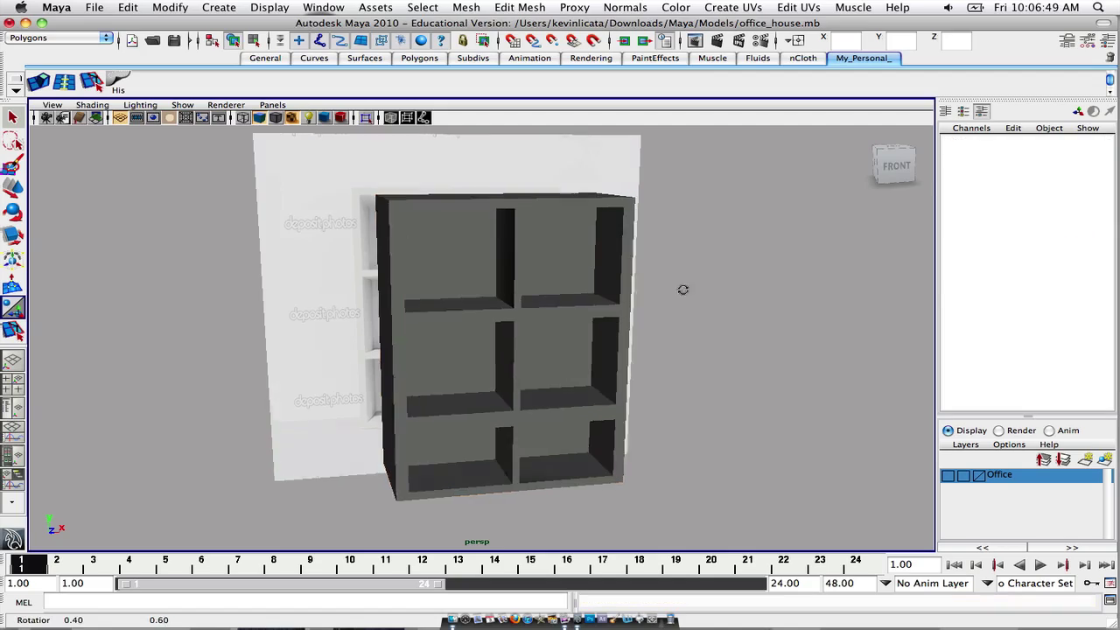
pyautogui.keyDown('alt'); pyautogui.moveTo(692, 290); pyautogui.dragTo(549, 297); pyautogui.keyUp('alt')
pyautogui.click(453, 272)
pyautogui.keyDown('alt'); pyautogui.moveTo(452, 272); pyautogui.dragTo(532, 269); pyautogui.keyUp('alt')
pyautogui.keyDown('alt'); pyautogui.moveTo(482, 237); pyautogui.dragTo(459, 342); pyautogui.keyUp('alt')
pyautogui.moveTo(570, 371)
pyautogui.keyDown('alt'); pyautogui.mouseDown()
pyautogui.moveTo(623, 345)
pyautogui.moveTo(542, 368)
pyautogui.moveTo(556, 385)
pyautogui.moveTo(538, 352)
pyautogui.moveTo(551, 346)
pyautogui.moveTo(498, 341)
pyautogui.moveTo(576, 368)
pyautogui.mouseUp(); pyautogui.keyUp('alt')
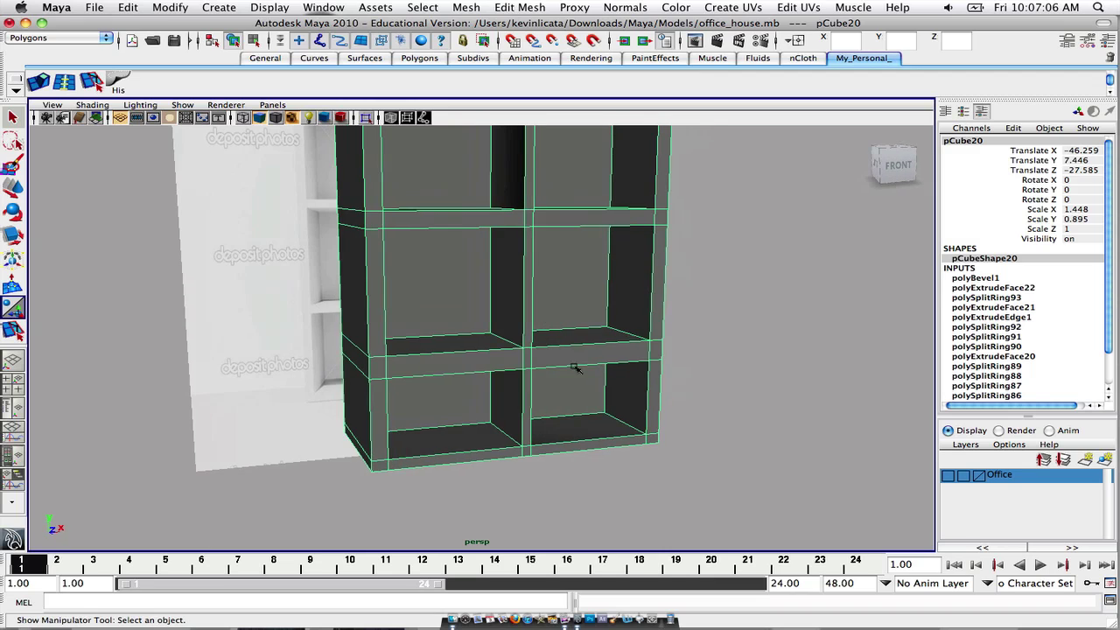
# Step: Undo the bevel and the inward extrusion of the six compartment faces
pyautogui.press('z')
pyautogui.press('z')
pyautogui.press('z')
pyautogui.press('z')
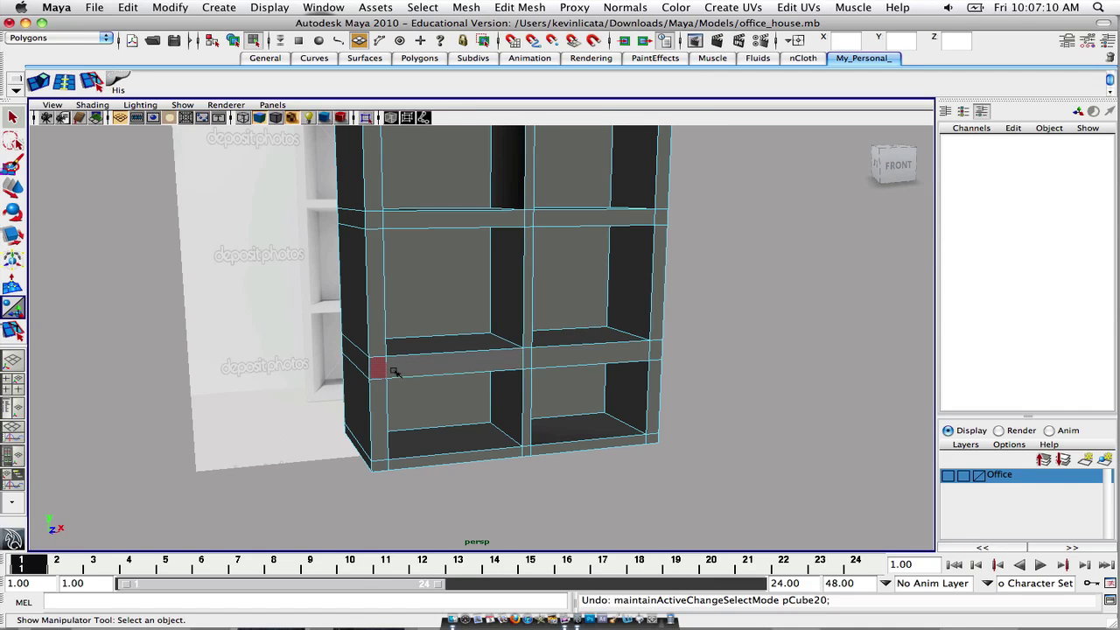
pyautogui.hotkey('shift', 'z')
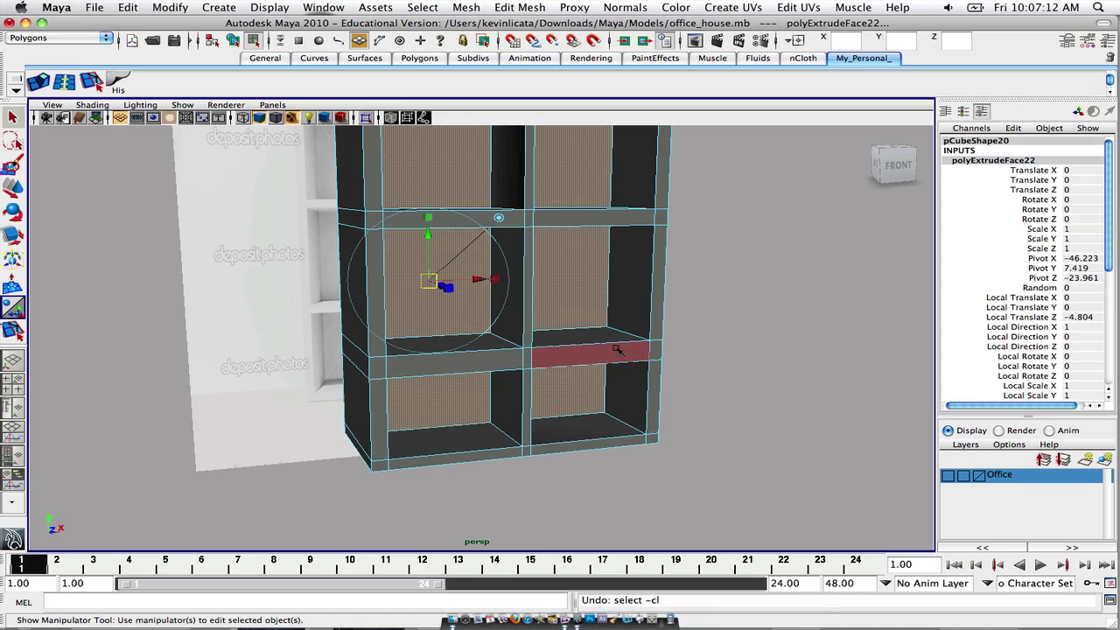
pyautogui.press('z')
pyautogui.press('z')
pyautogui.press('z')
pyautogui.press('z')
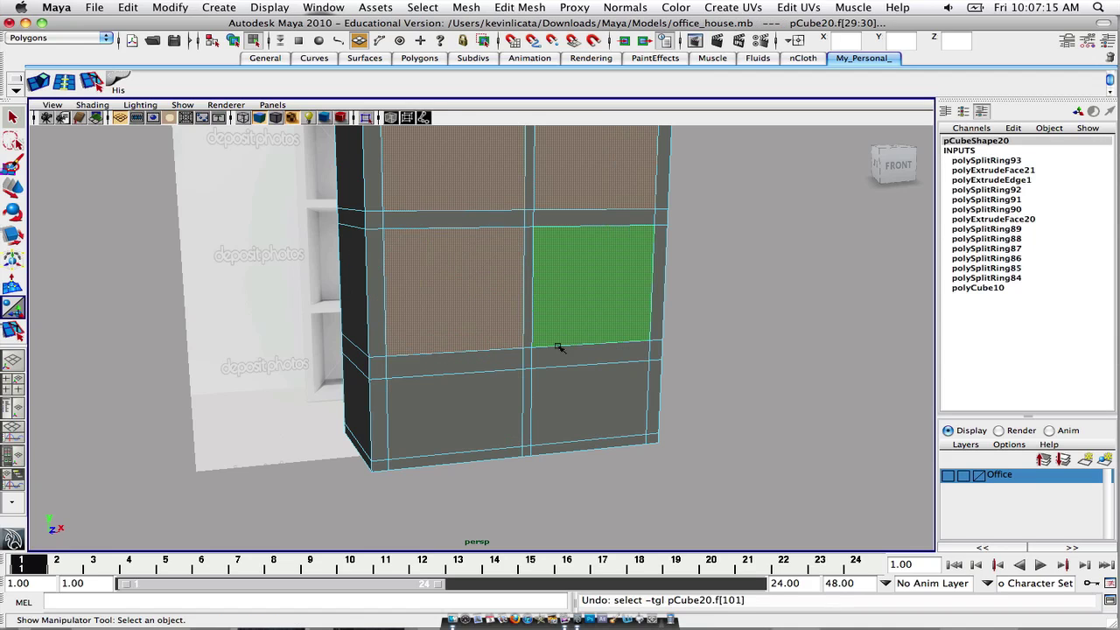
# Step: Undo the compartment face selection, the vertical edge loop right of the centre line and the face extrusion made before it
pyautogui.press('z')
pyautogui.press('z')
pyautogui.press('z')
pyautogui.press('z')
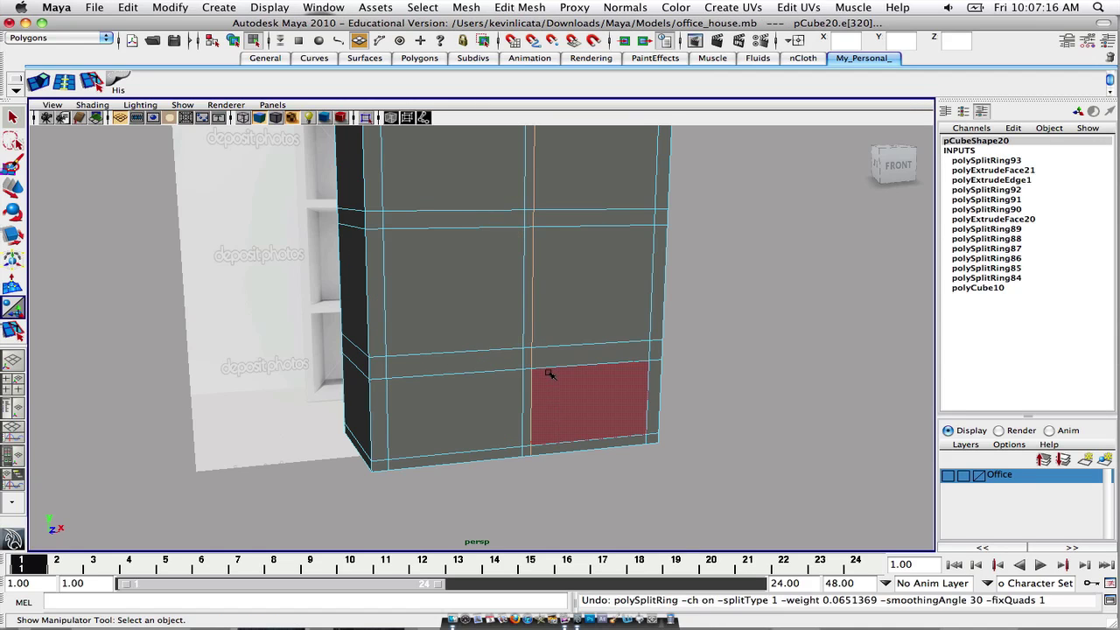
pyautogui.press('z')
pyautogui.press('z')
pyautogui.press('z')
pyautogui.press('z')
pyautogui.press('z')
pyautogui.press('z')
pyautogui.press('z')
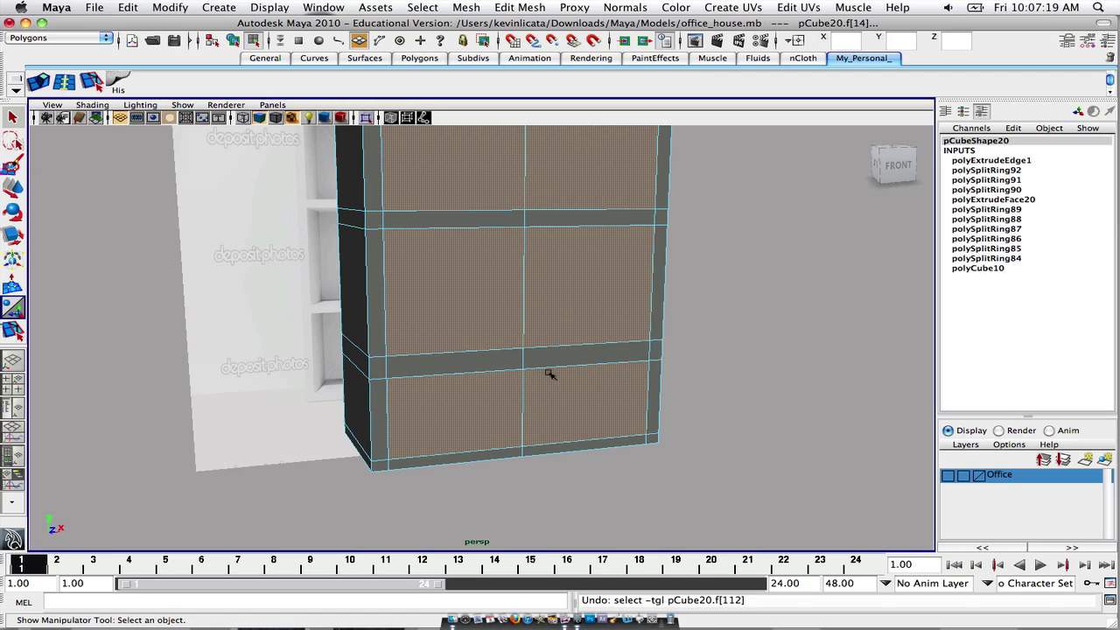
# Step: Undo the edge extrusion and the horizontal edge loops near the base and beneath the lower shelf
pyautogui.press('z')
pyautogui.press('z')
pyautogui.press('z')
pyautogui.press('z')
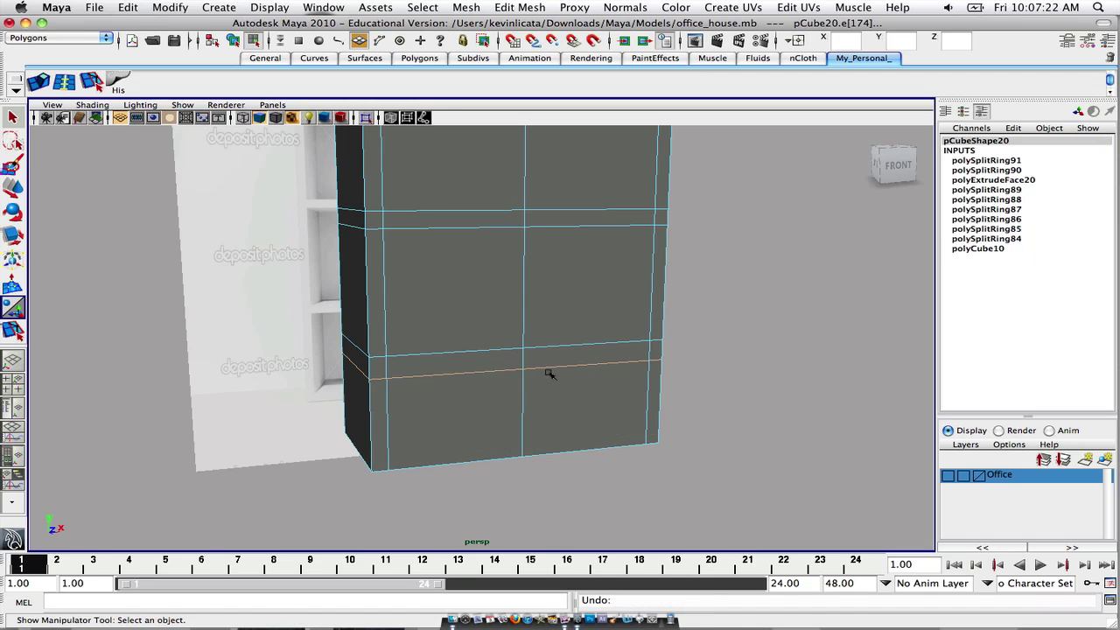
pyautogui.press('z')
pyautogui.keyDown('alt'); pyautogui.moveTo(545, 370); pyautogui.dragTo(509, 370); pyautogui.keyUp('alt')
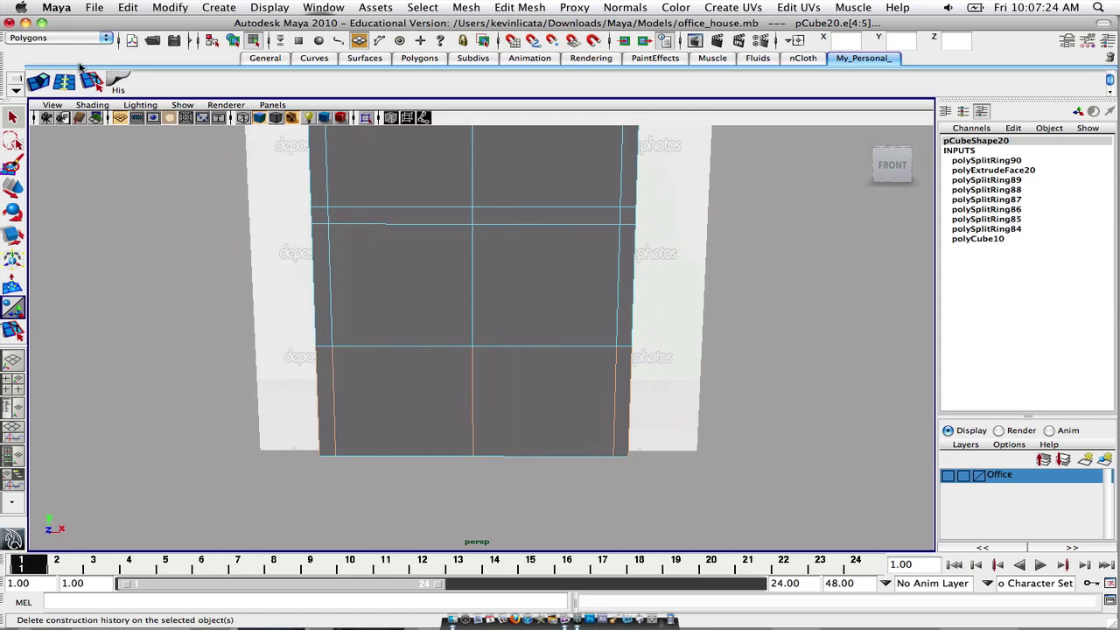
# Step: Activate the Insert Edge Loop Tool in the front view and undo the upper shelf's bottom loop and the earliest face extrusion
pyautogui.click(65, 81)
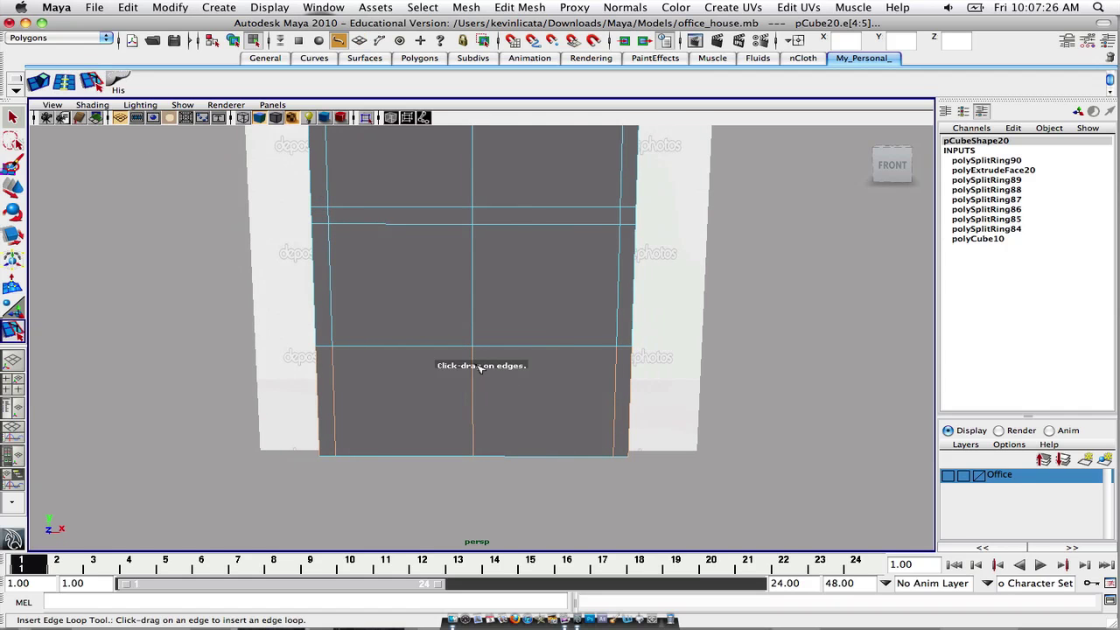
pyautogui.press('space')
pyautogui.press('space')
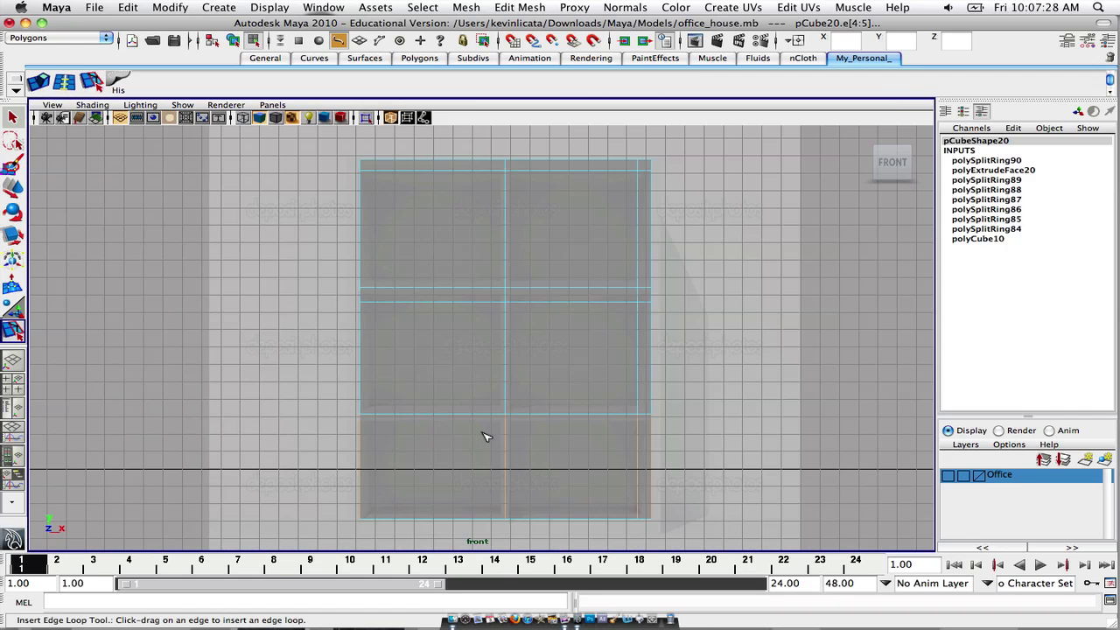
pyautogui.scroll(3, 490, 432)
pyautogui.keyDown('alt'); pyautogui.moveTo(502, 407); pyautogui.dragTo(541, 356, button='middle'); pyautogui.keyUp('alt')
pyautogui.press('z')
pyautogui.press('z')
pyautogui.press('z')
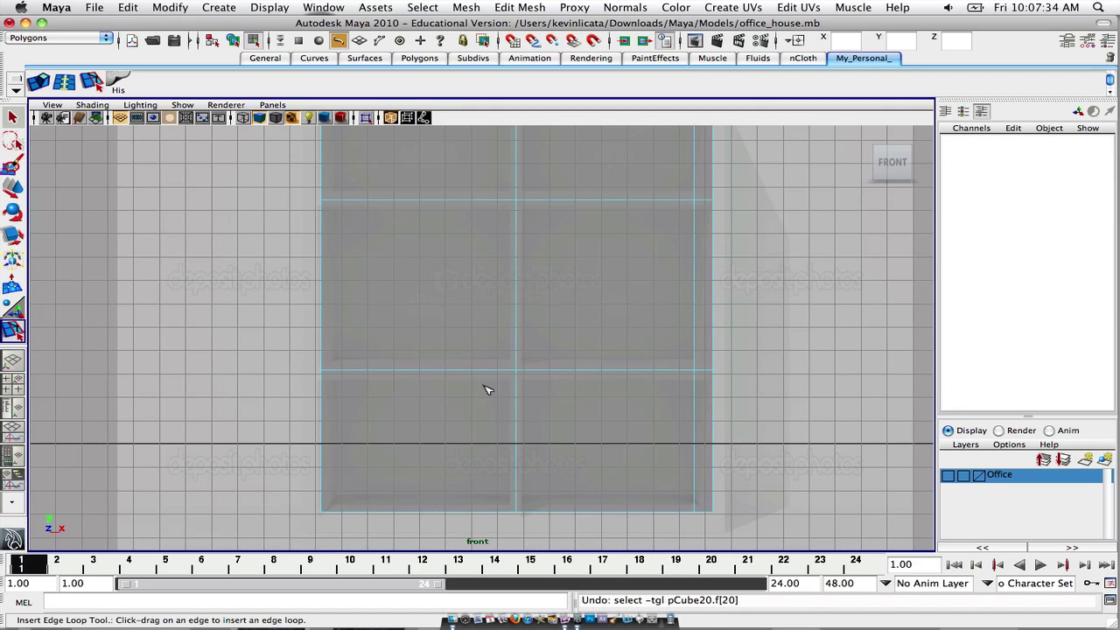
pyautogui.press('z')
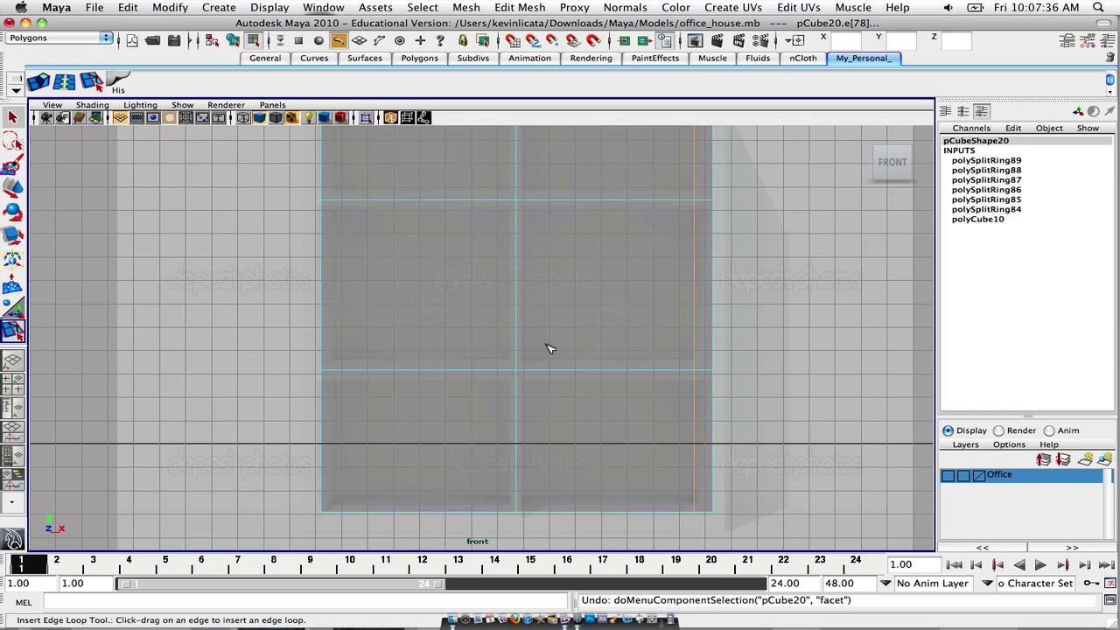
# Step: Undo the earlier side-frame and shelf edge loops, going back to the cube with only its vertical centre loop
pyautogui.press('z')
pyautogui.press('z')
pyautogui.press('z')
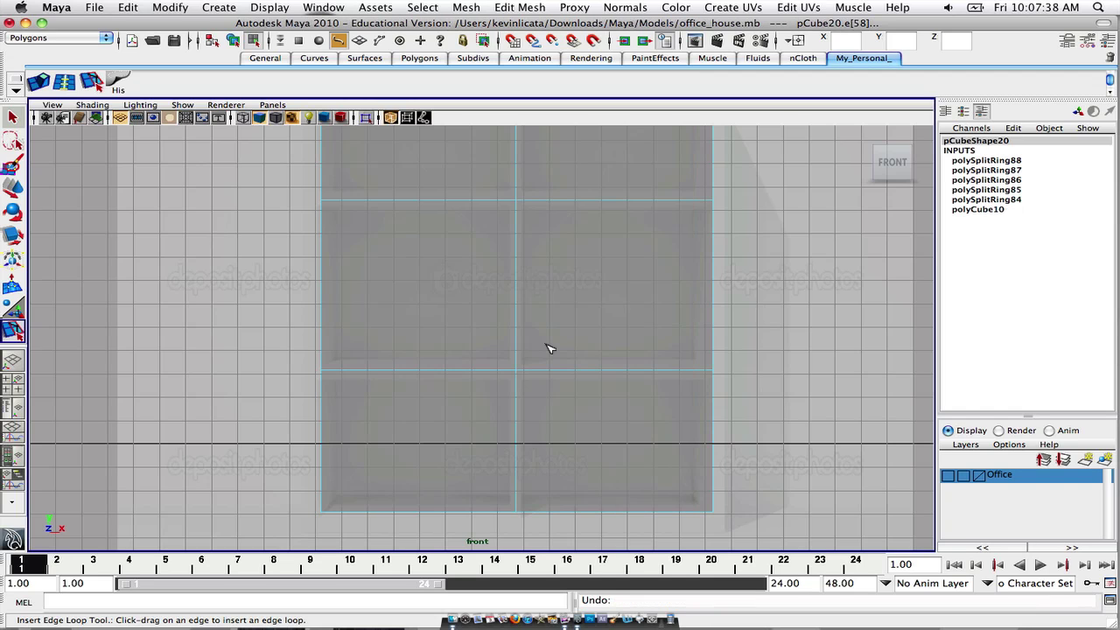
pyautogui.press('z')
pyautogui.press('z')
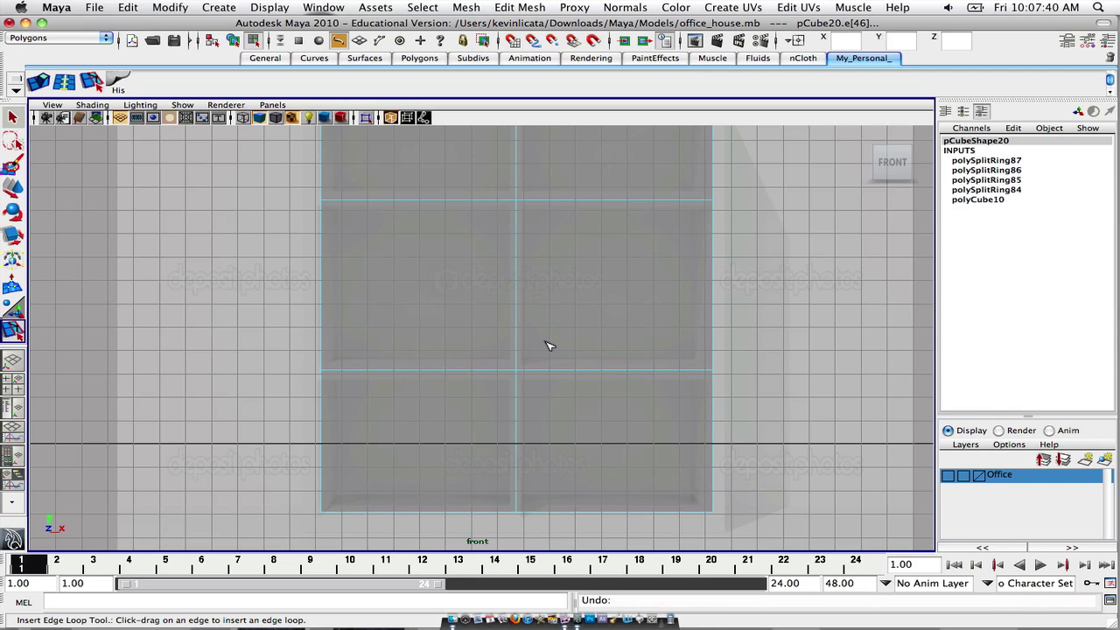
pyautogui.press('z')
pyautogui.press('z')
pyautogui.press('z')
pyautogui.press('z')
pyautogui.press('z')
pyautogui.press('z')
pyautogui.press('super+z')
pyautogui.press('super+z')
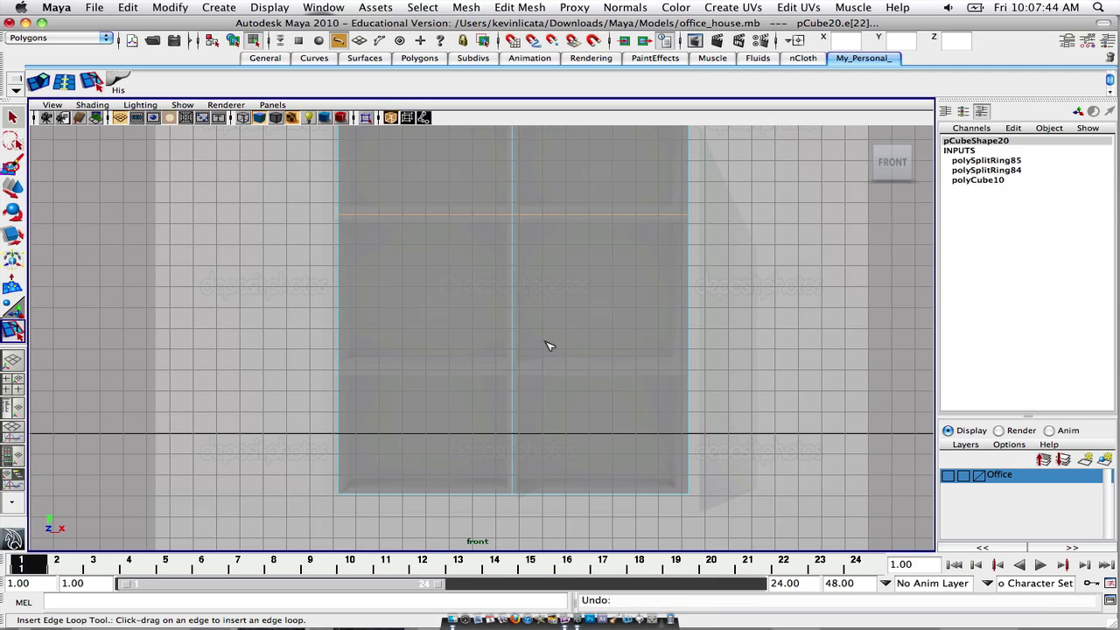
# Step: Insert two horizontal edge loops along the upper shelf's top and bottom edges, matching the reference image
pyautogui.keyDown('alt'); pyautogui.moveTo(540, 282); pyautogui.dragTo(548, 382, button='middle'); pyautogui.keyUp('alt')
pyautogui.scroll(1, 548, 382)
pyautogui.scroll(1, 548, 383)
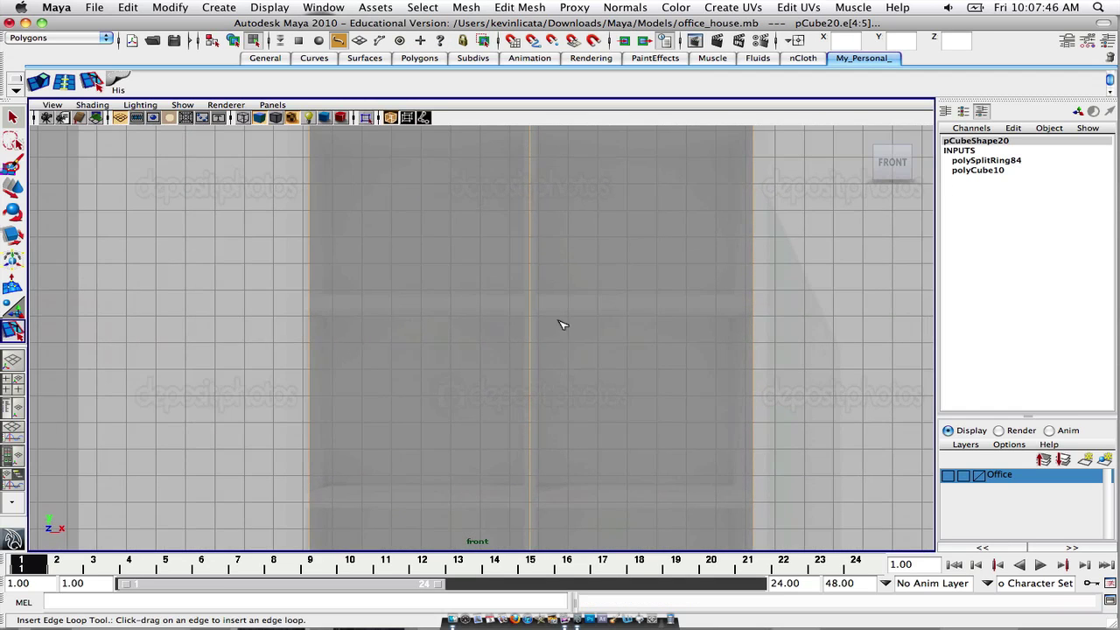
pyautogui.click(541, 299)
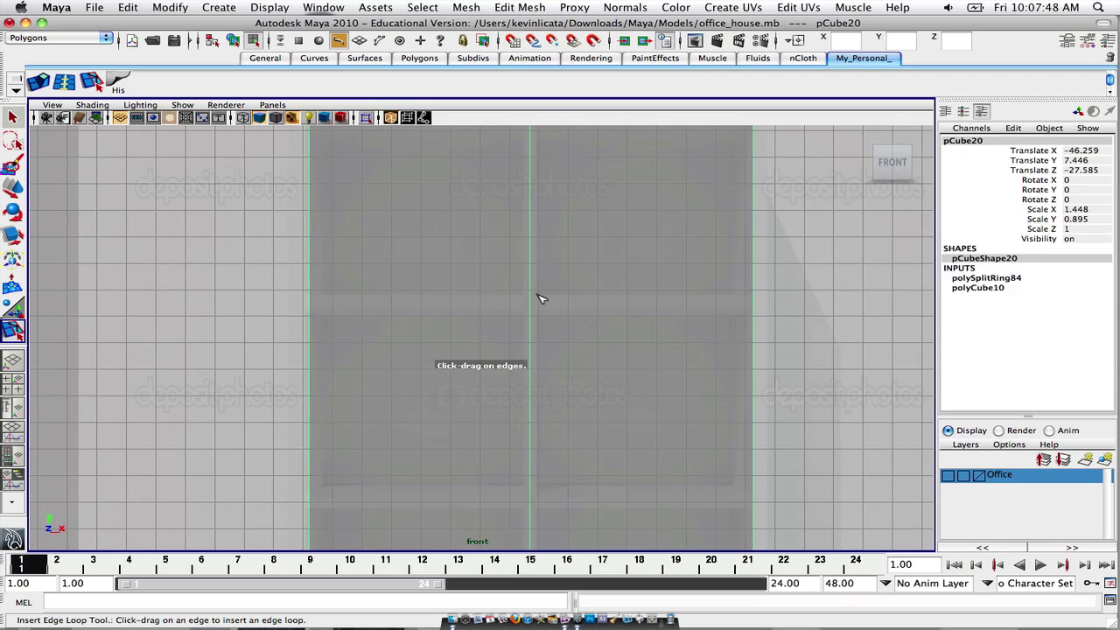
pyautogui.click(536, 300)
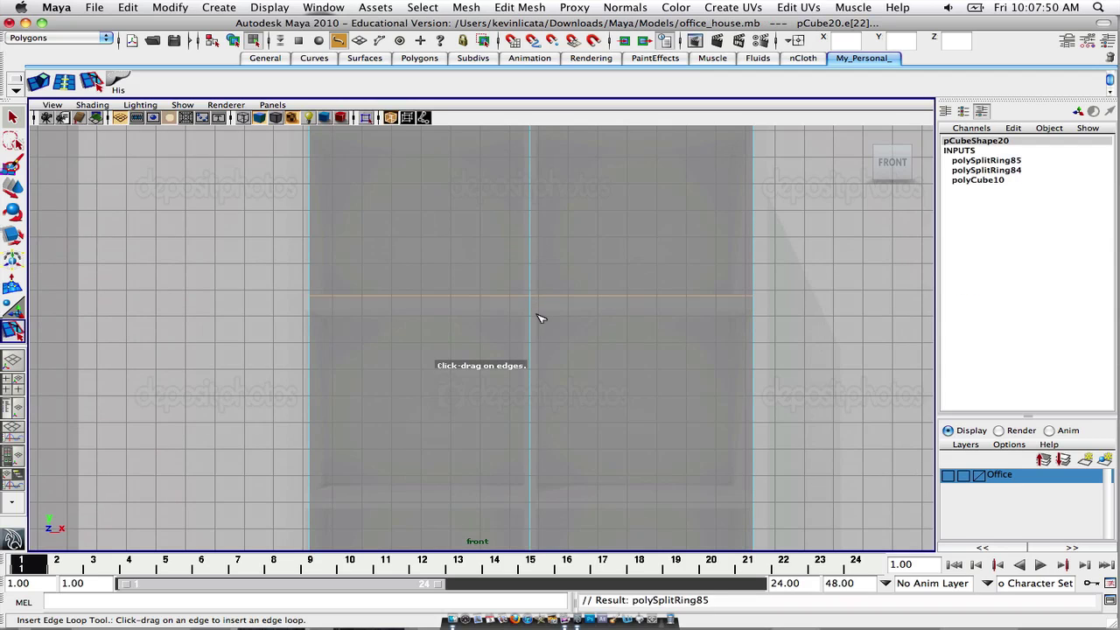
pyautogui.click(536, 321)
pyautogui.moveTo(532, 315); pyautogui.dragTo(537, 315)
pyautogui.keyDown('alt'); pyautogui.moveTo(592, 376); pyautogui.dragTo(564, 329, button='middle'); pyautogui.keyUp('alt')
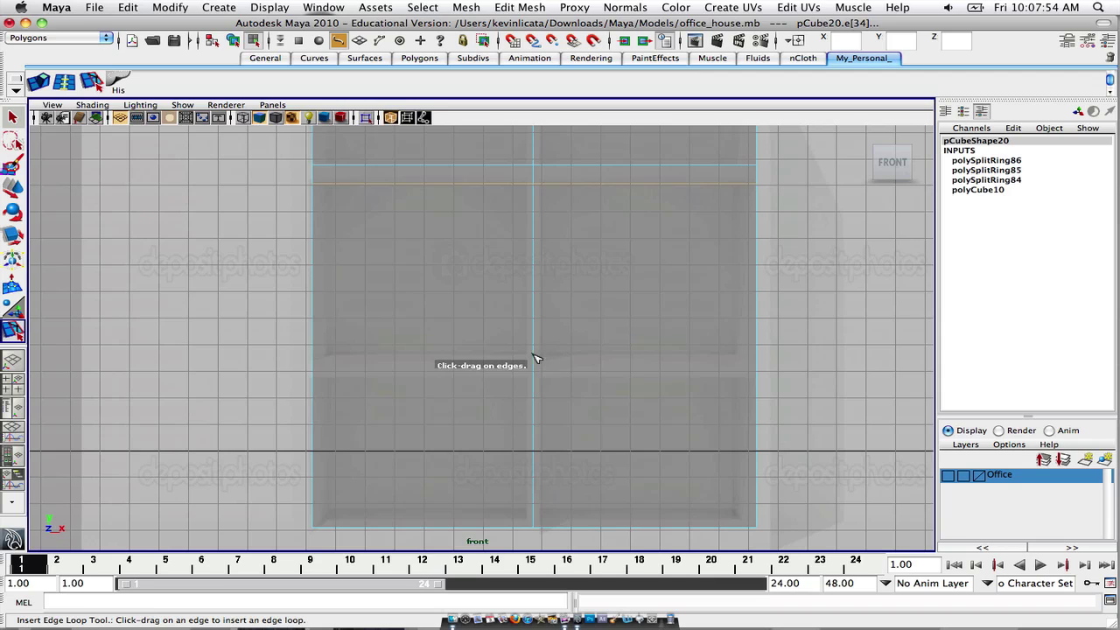
# Step: Insert two horizontal edge loops framing the lower shelf and one just above the bookshelf's bottom edge
pyautogui.press('F8')
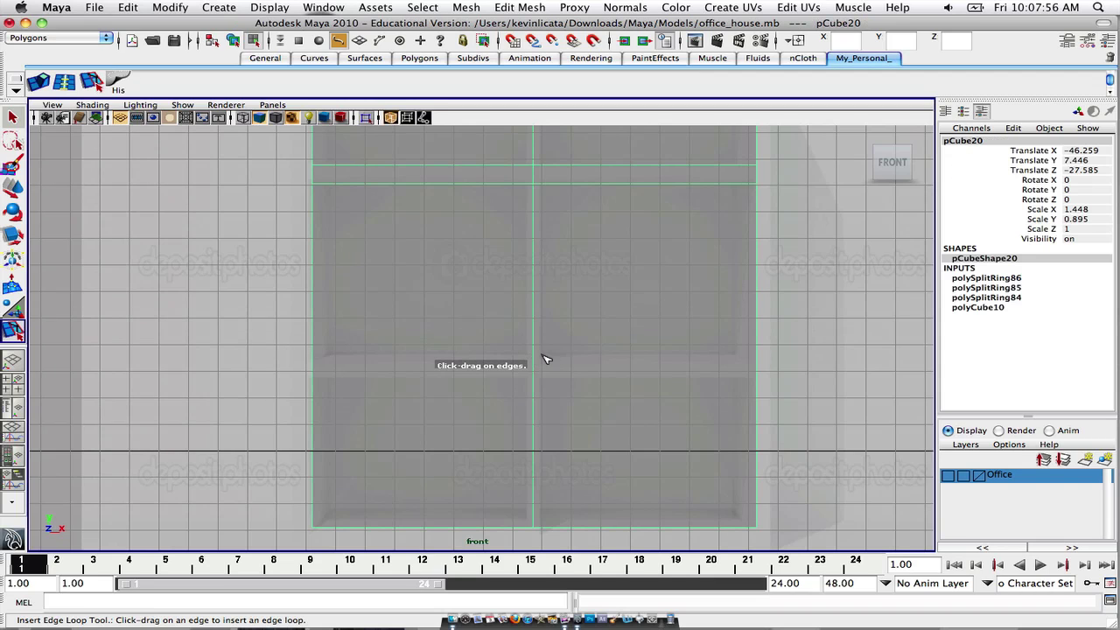
pyautogui.moveTo(537, 356); pyautogui.dragTo(537, 378)
pyautogui.keyDown('alt'); pyautogui.moveTo(599, 397); pyautogui.dragTo(603, 304, button='middle'); pyautogui.keyUp('alt')
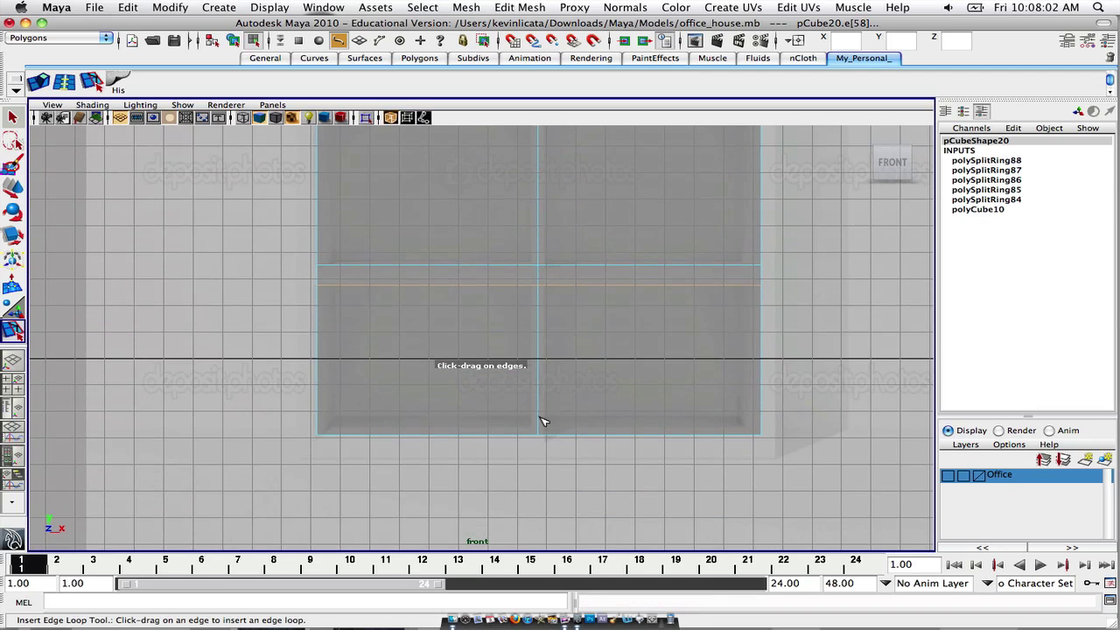
pyautogui.moveTo(540, 428); pyautogui.dragTo(544, 431)
# Step: Insert vertical edge loops just right and just left of the centre line to give the middle divider thickness
pyautogui.keyDown('alt'); pyautogui.moveTo(565, 362); pyautogui.dragTo(568, 473, button='middle'); pyautogui.keyUp('alt')
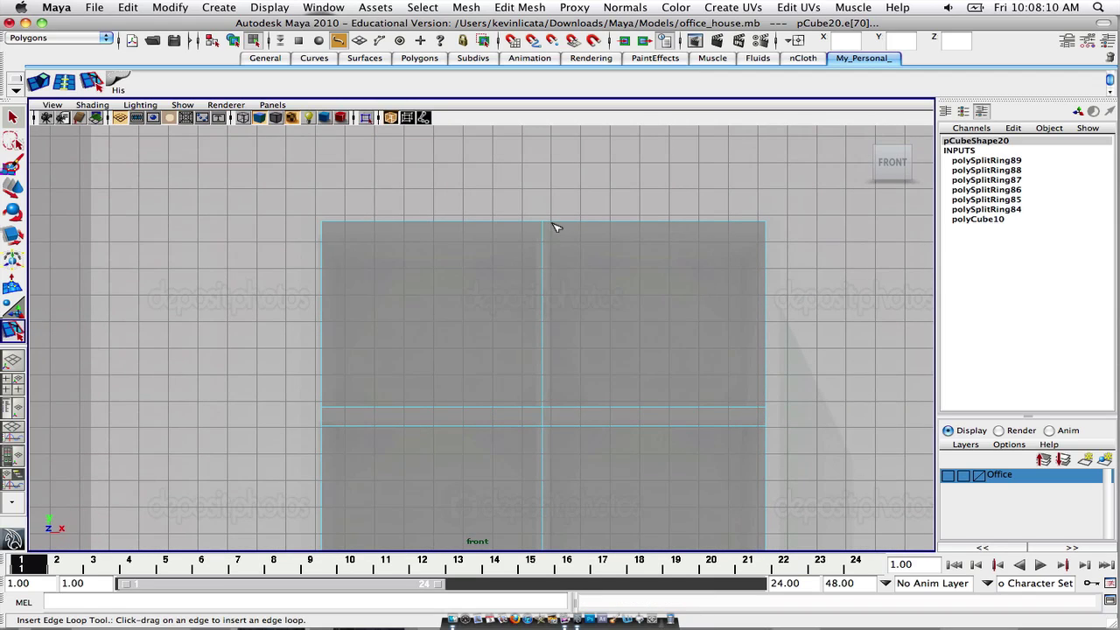
pyautogui.click(552, 223)
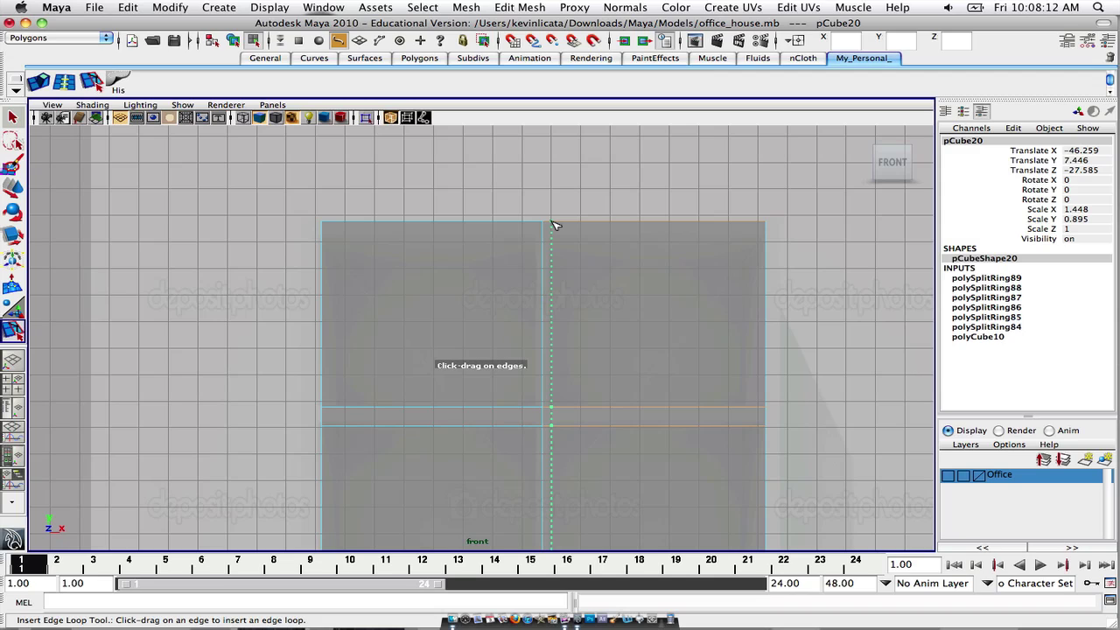
pyautogui.moveTo(553, 226)
pyautogui.mouseDown()
pyautogui.moveTo(522, 228)
pyautogui.moveTo(555, 229)
pyautogui.moveTo(537, 229)
pyautogui.mouseUp()
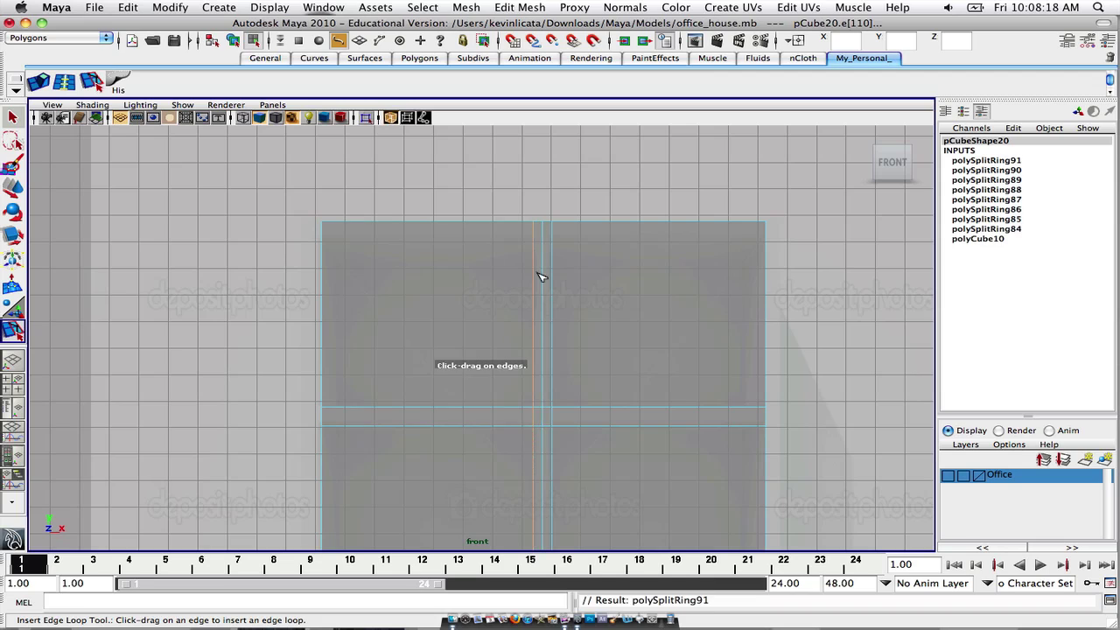
# Step: Delete the vertical centre edge loop between the two divider edge loops using Delete Edge/Vertex
pyautogui.scroll(-2, 573, 317)
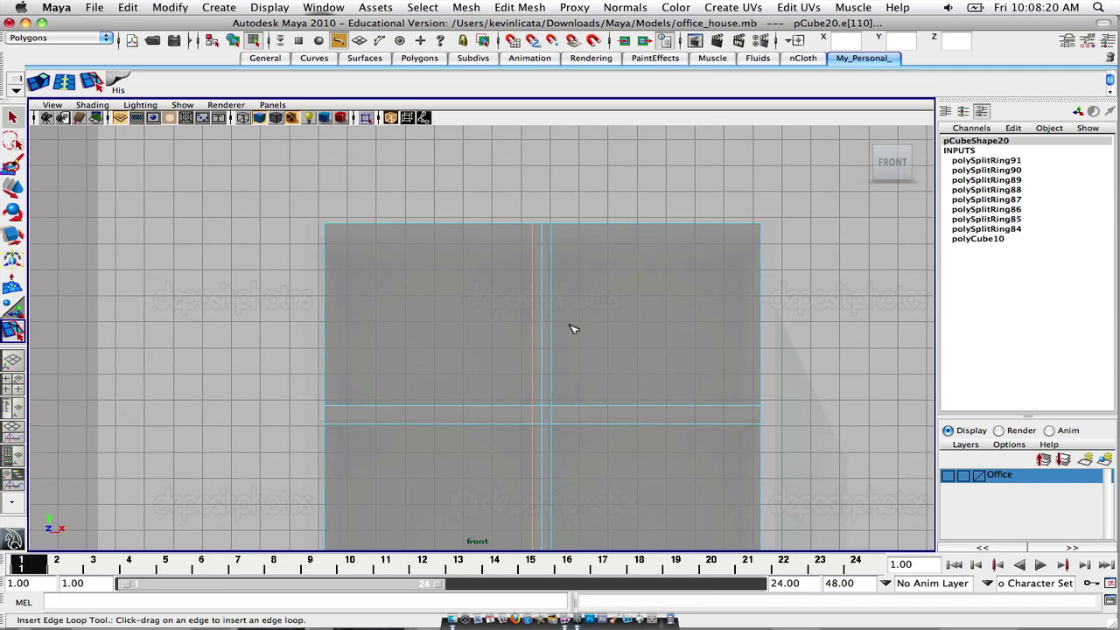
pyautogui.press('q')
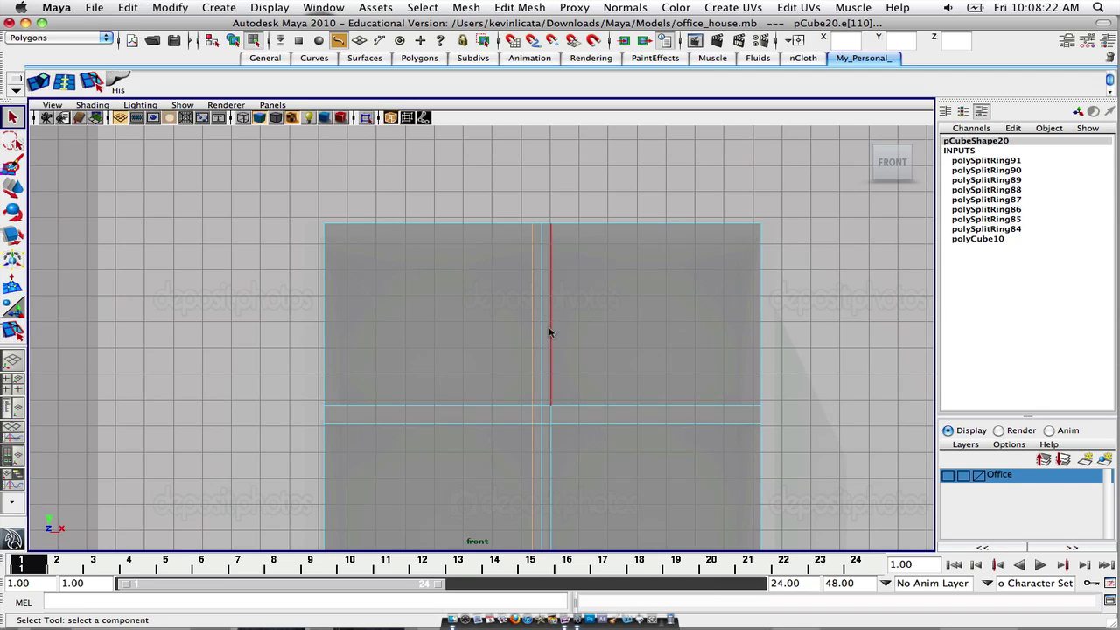
pyautogui.moveTo(573, 312); pyautogui.dragTo(551, 266, button='right')
pyautogui.click(540, 287)
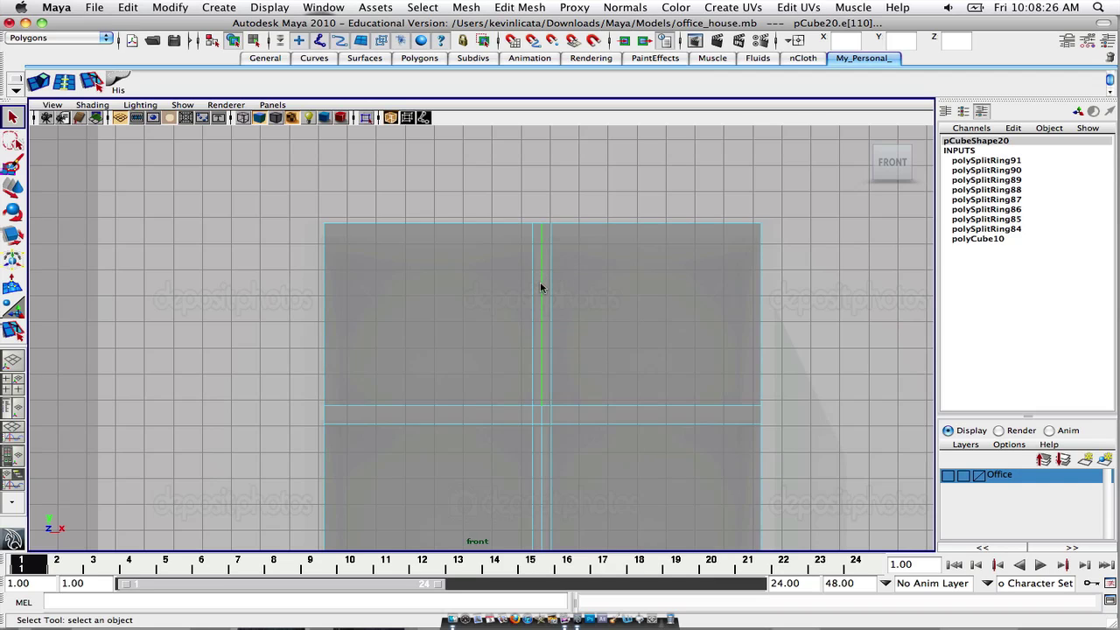
pyautogui.doubleClick(540, 342)
pyautogui.scroll(-1, 568, 375)
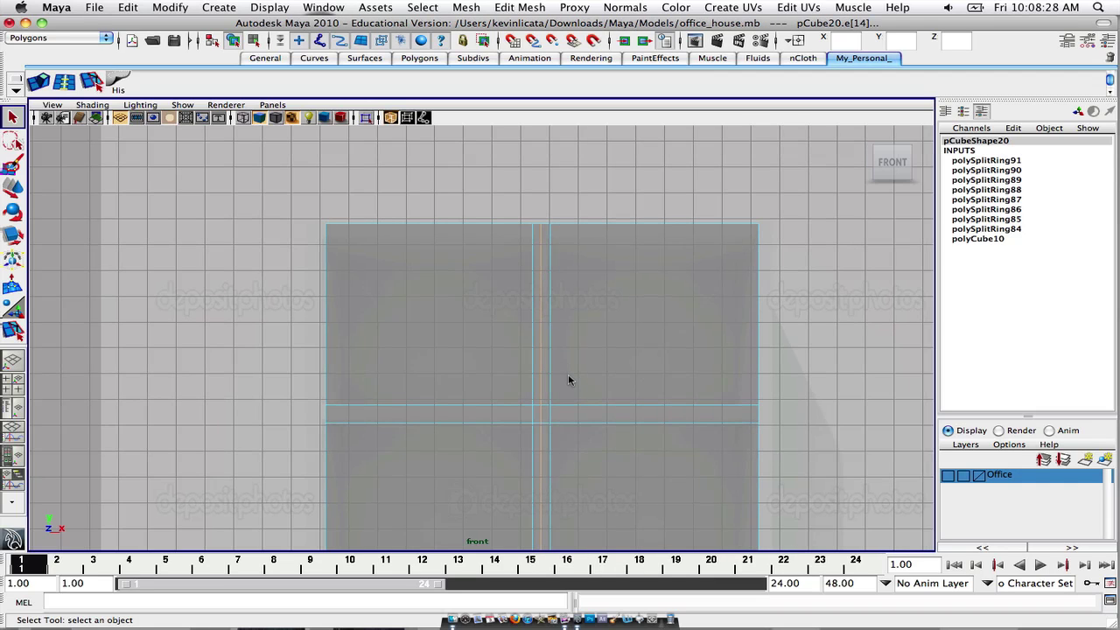
pyautogui.click(536, 7)
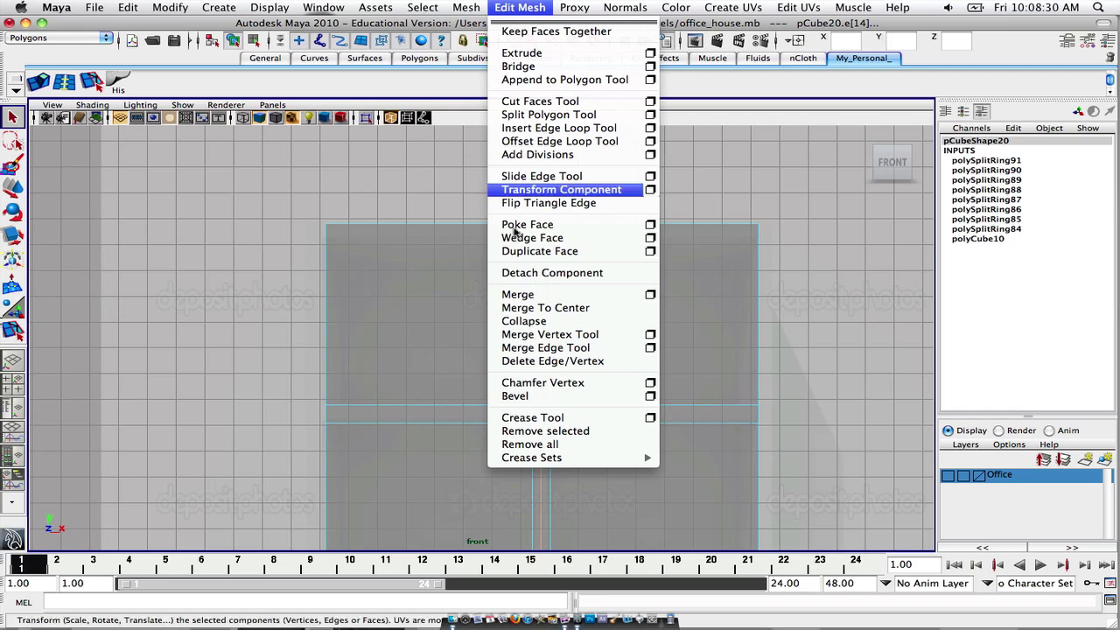
pyautogui.click(557, 362)
pyautogui.scroll(-2, 554, 359)
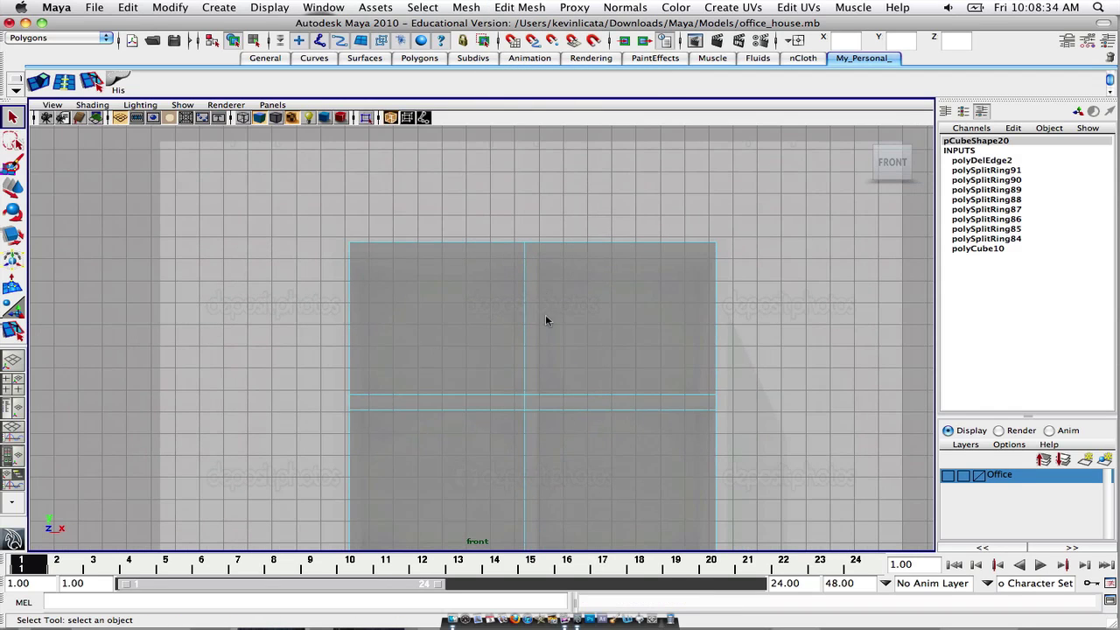
# Step: Try to insert a vertical edge loop just right of the remaining divider line along the cube's top edge
pyautogui.click(544, 313)
pyautogui.click(539, 306)
pyautogui.keyDown('alt'); pyautogui.moveTo(552, 489); pyautogui.dragTo(554, 416, button='middle'); pyautogui.keyUp('alt')
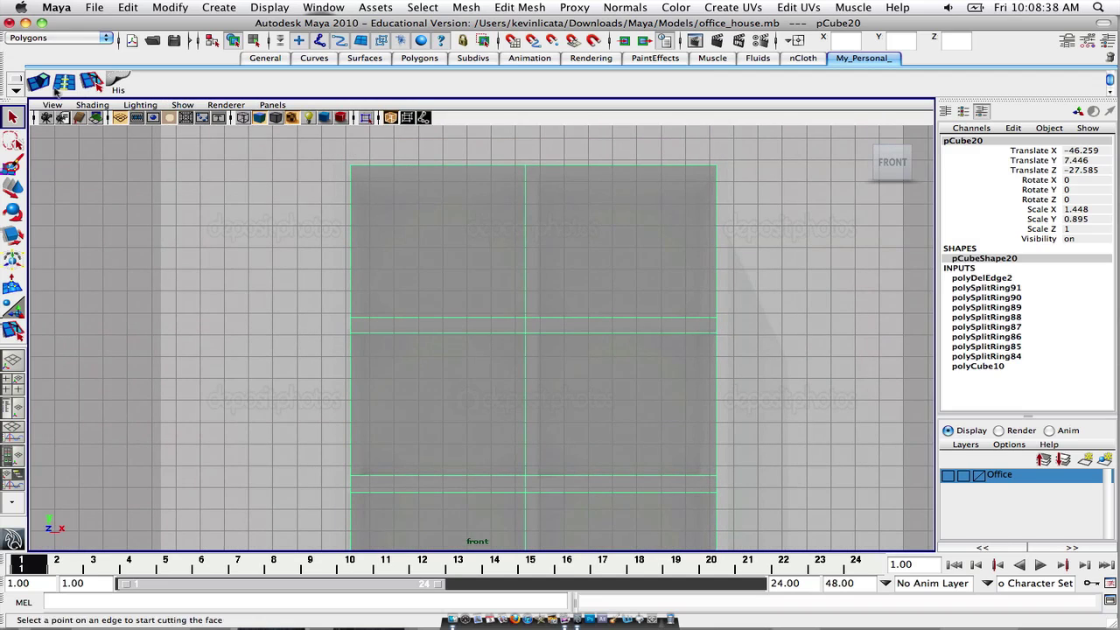
pyautogui.click(65, 84)
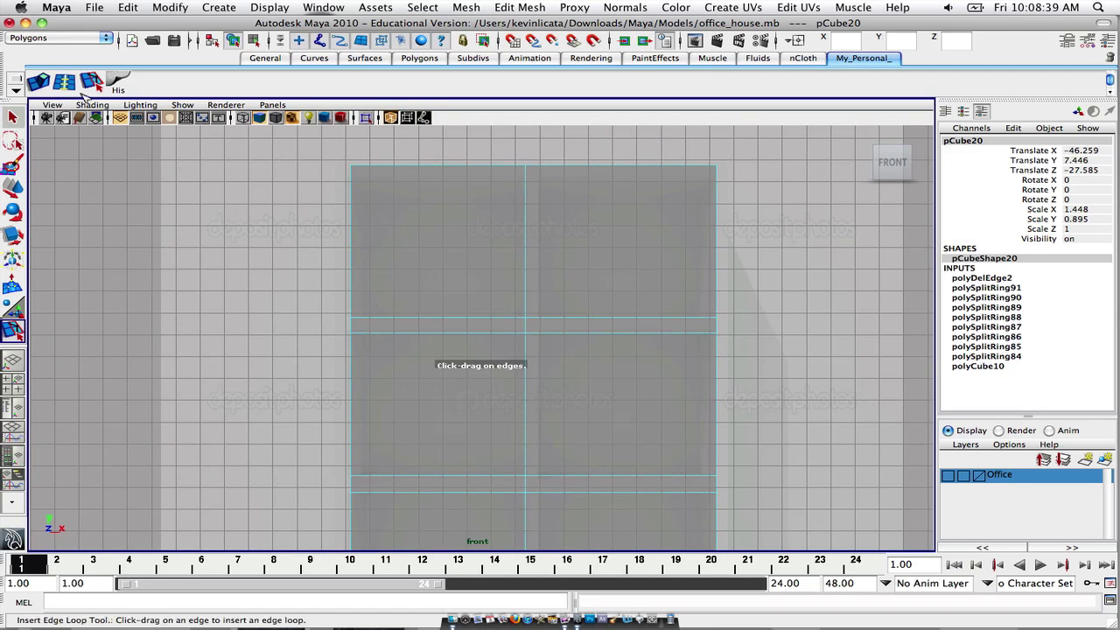
pyautogui.click(542, 166)
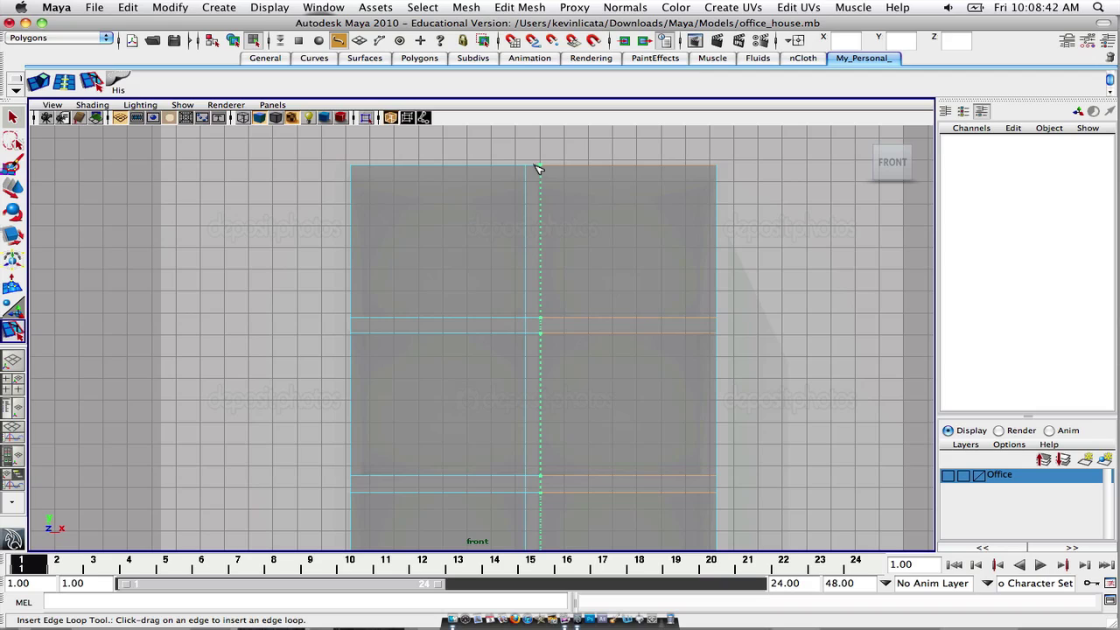
pyautogui.click(543, 171)
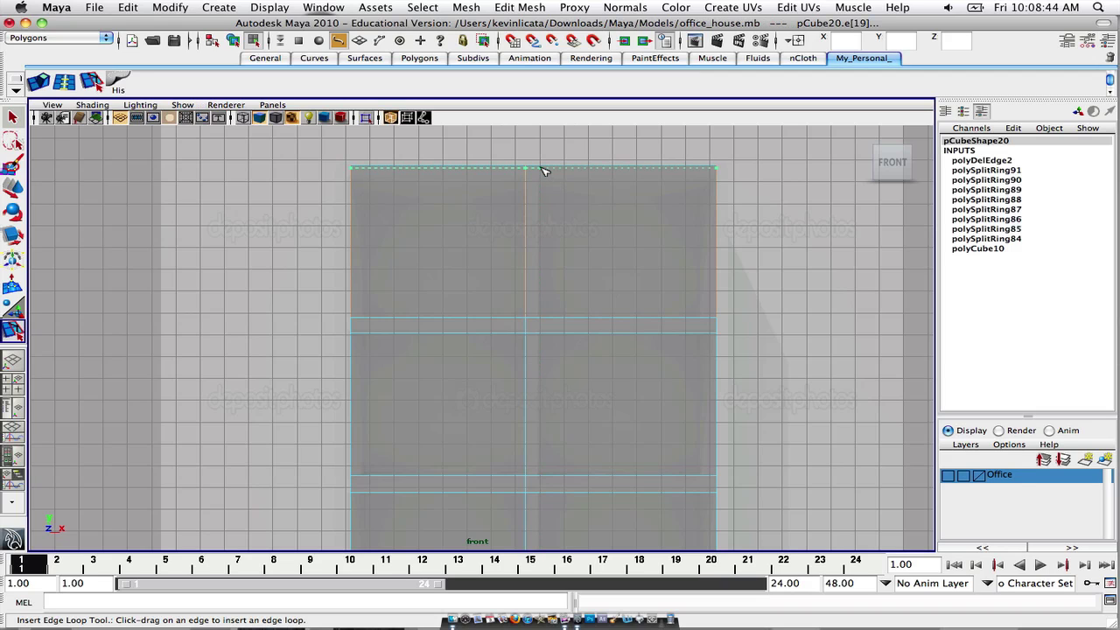
pyautogui.press('z')
pyautogui.press('z')
pyautogui.press('z')
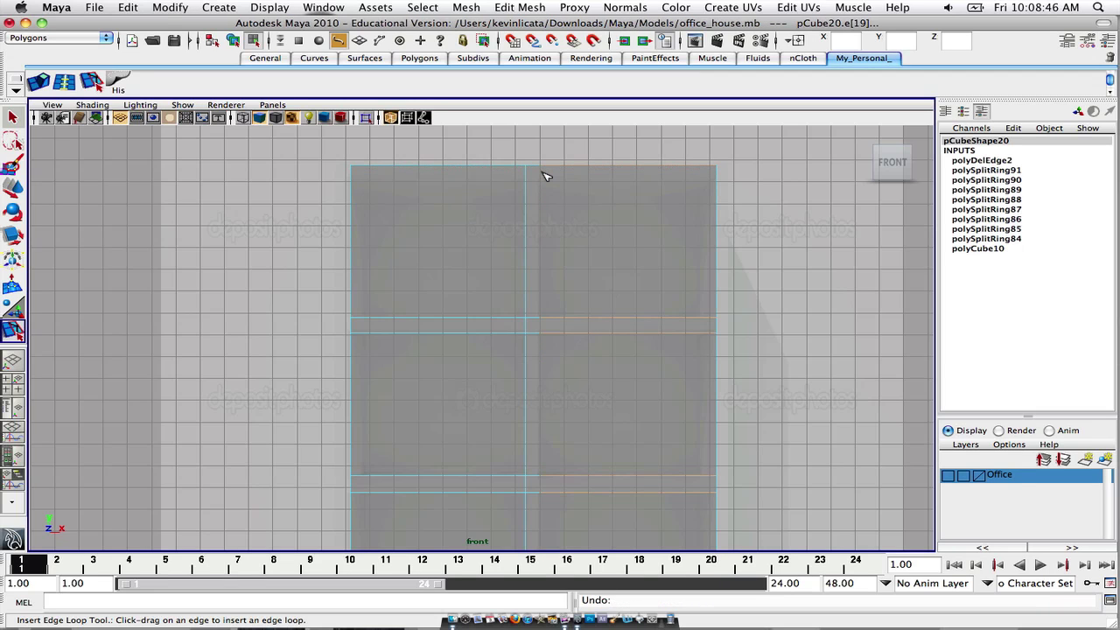
pyautogui.press('z')
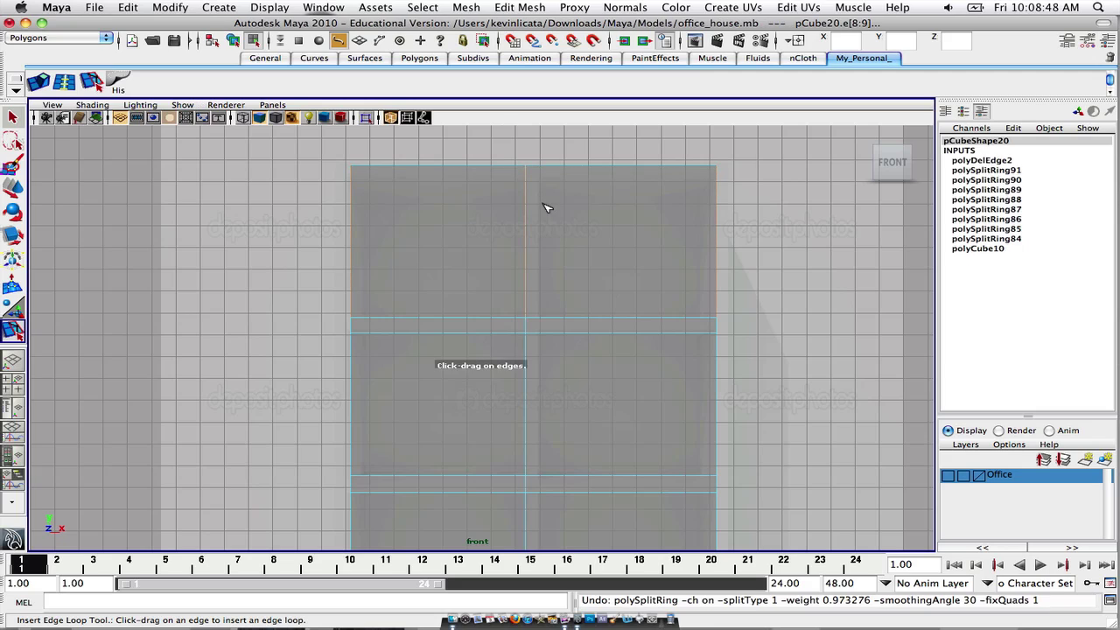
pyautogui.press('q')
pyautogui.press('y')
pyautogui.click(541, 171)
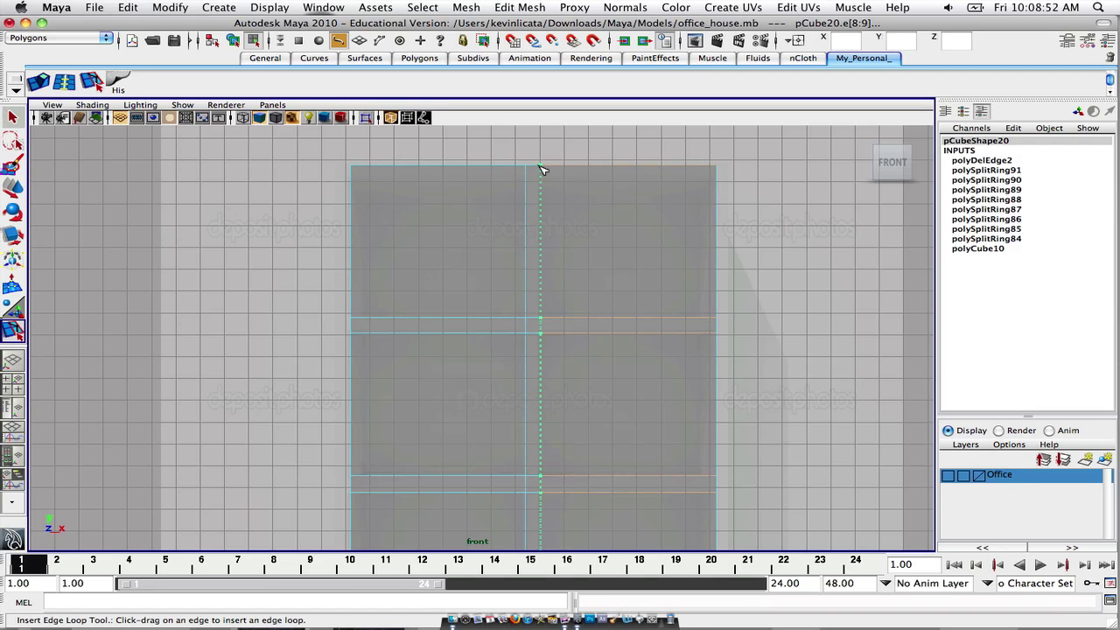
# Step: Extrude the six front compartment faces inward in the perspective view to hollow out the bookshelf
pyautogui.press('space')
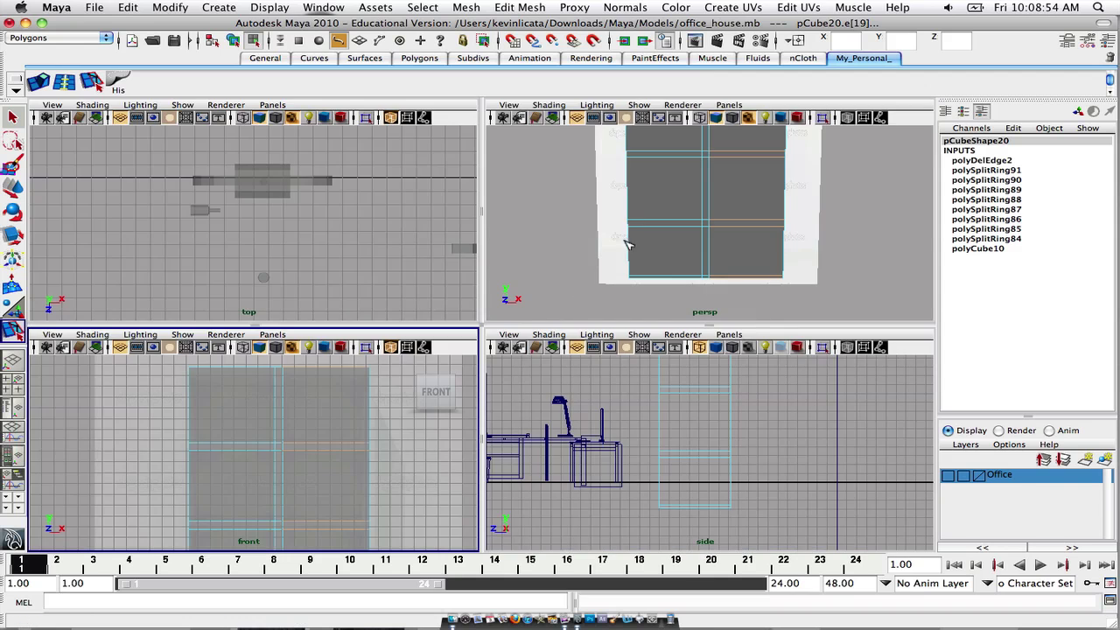
pyautogui.press('space')
pyautogui.keyDown('alt'); pyautogui.moveTo(621, 280); pyautogui.dragTo(526, 286); pyautogui.keyUp('alt')
pyautogui.press('q')
pyautogui.moveTo(488, 249); pyautogui.dragTo(466, 274, button='right')
pyautogui.click(471, 249)
pyautogui.keyDown('shift'); pyautogui.click(549, 234); pyautogui.keyUp('shift')
pyautogui.keyDown('shift'); pyautogui.click(464, 315); pyautogui.keyUp('shift')
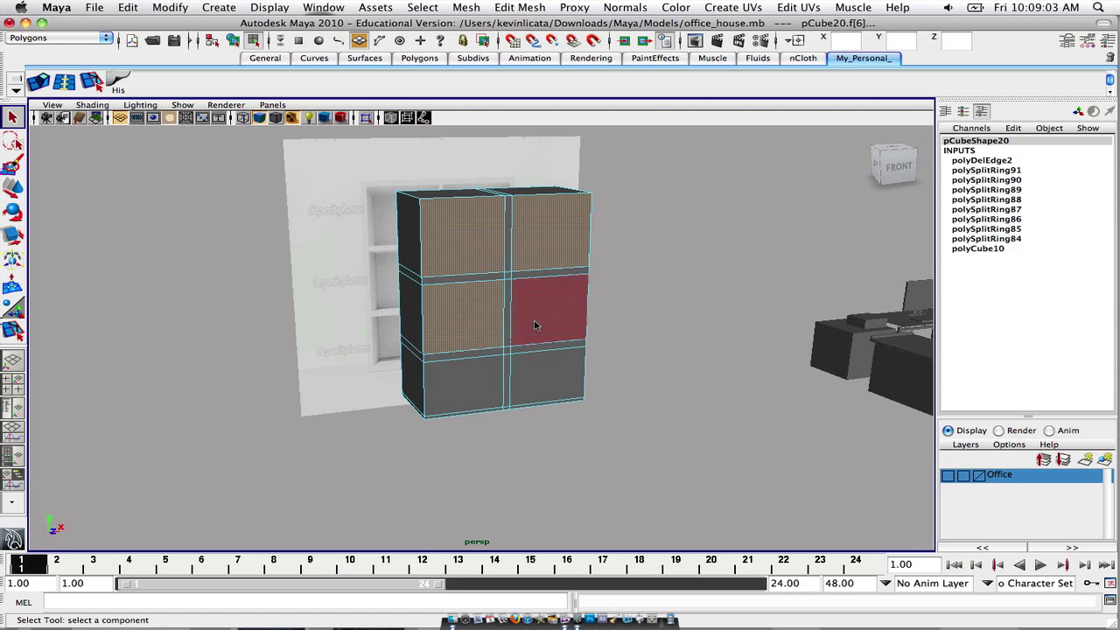
pyautogui.keyDown('shift'); pyautogui.click(547, 310); pyautogui.keyUp('shift')
pyautogui.keyDown('shift'); pyautogui.click(447, 381); pyautogui.keyUp('shift')
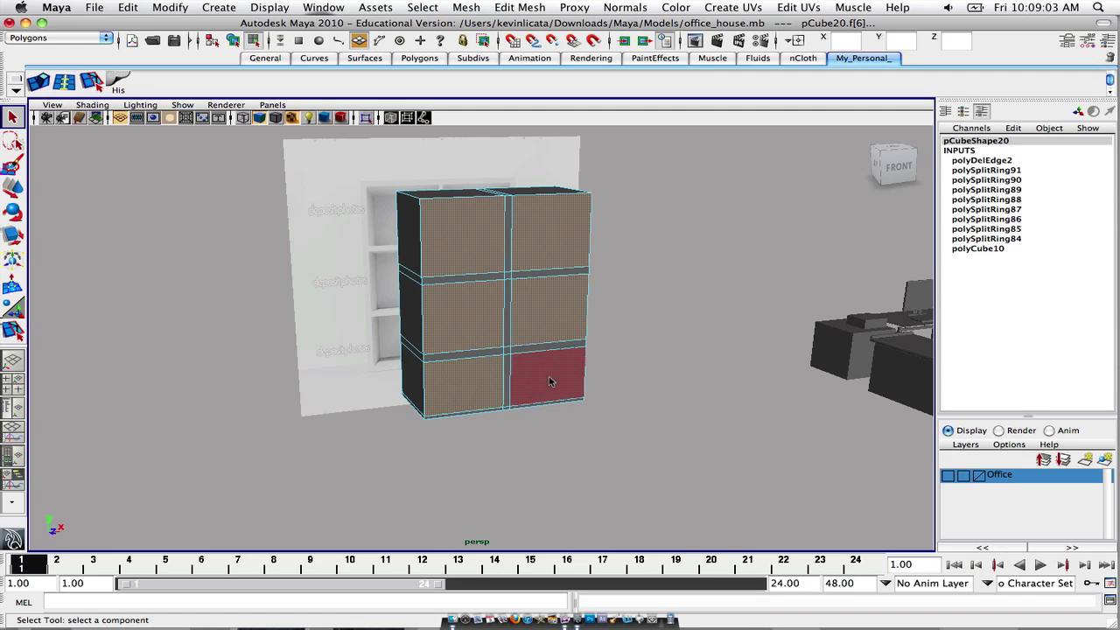
pyautogui.click(37, 82)
pyautogui.keyDown('alt'); pyautogui.moveTo(500, 241); pyautogui.dragTo(586, 264); pyautogui.keyUp('alt')
pyautogui.keyDown('alt'); pyautogui.moveTo(586, 263); pyautogui.dragTo(628, 227, button='right'); pyautogui.keyUp('alt')
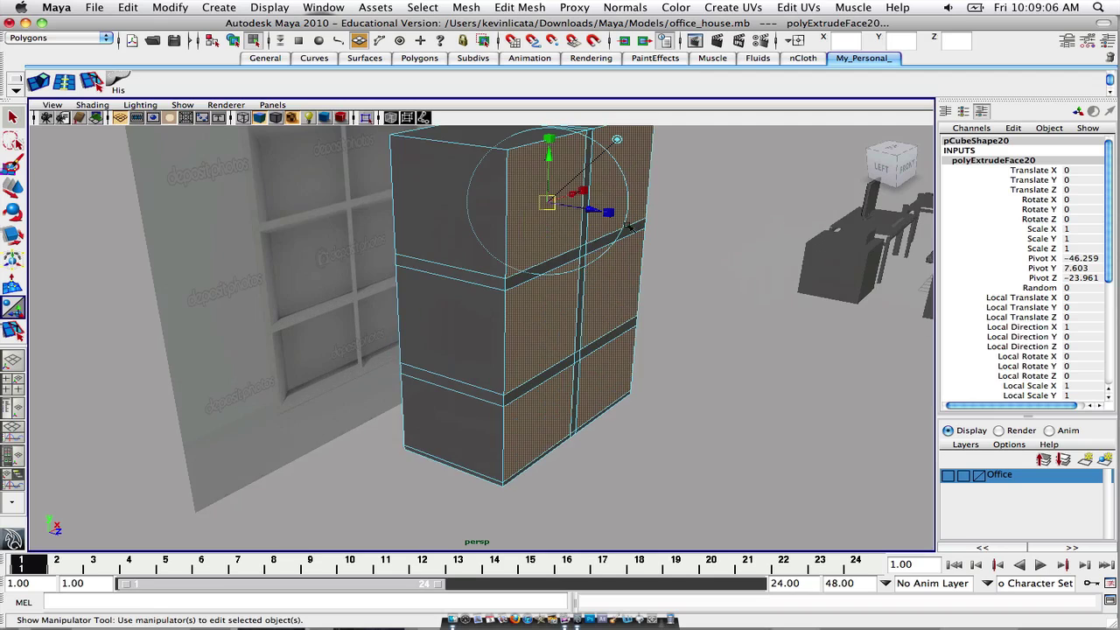
pyautogui.keyDown('alt'); pyautogui.moveTo(628, 227); pyautogui.dragTo(556, 299, button='middle'); pyautogui.keyUp('alt')
pyautogui.keyDown('alt'); pyautogui.moveTo(556, 300); pyautogui.dragTo(511, 269); pyautogui.keyUp('alt')
pyautogui.click(669, 268)
# Step: Undo the inward extrusion of the six compartments, which lack side and top frame thickness
pyautogui.moveTo(611, 302)
pyautogui.keyDown('alt'); pyautogui.mouseDown()
pyautogui.moveTo(522, 295)
pyautogui.moveTo(600, 295)
pyautogui.mouseUp(); pyautogui.keyUp('alt')
pyautogui.keyDown('alt'); pyautogui.moveTo(538, 331); pyautogui.dragTo(608, 283, button='middle'); pyautogui.keyUp('alt')
pyautogui.scroll(3, 559, 306)
pyautogui.keyDown('alt'); pyautogui.moveTo(526, 231); pyautogui.dragTo(531, 288, button='right'); pyautogui.keyUp('alt')
pyautogui.keyDown('alt'); pyautogui.moveTo(531, 288); pyautogui.dragTo(544, 256); pyautogui.keyUp('alt')
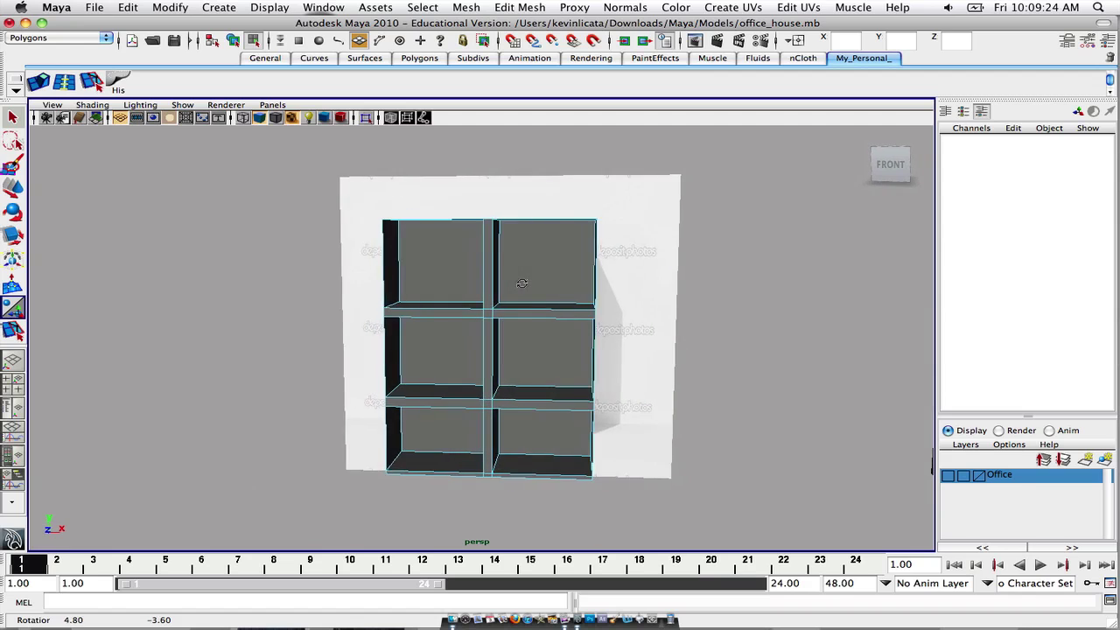
pyautogui.press('t')
pyautogui.click(535, 281)
pyautogui.press('super+z')
pyautogui.click(696, 281)
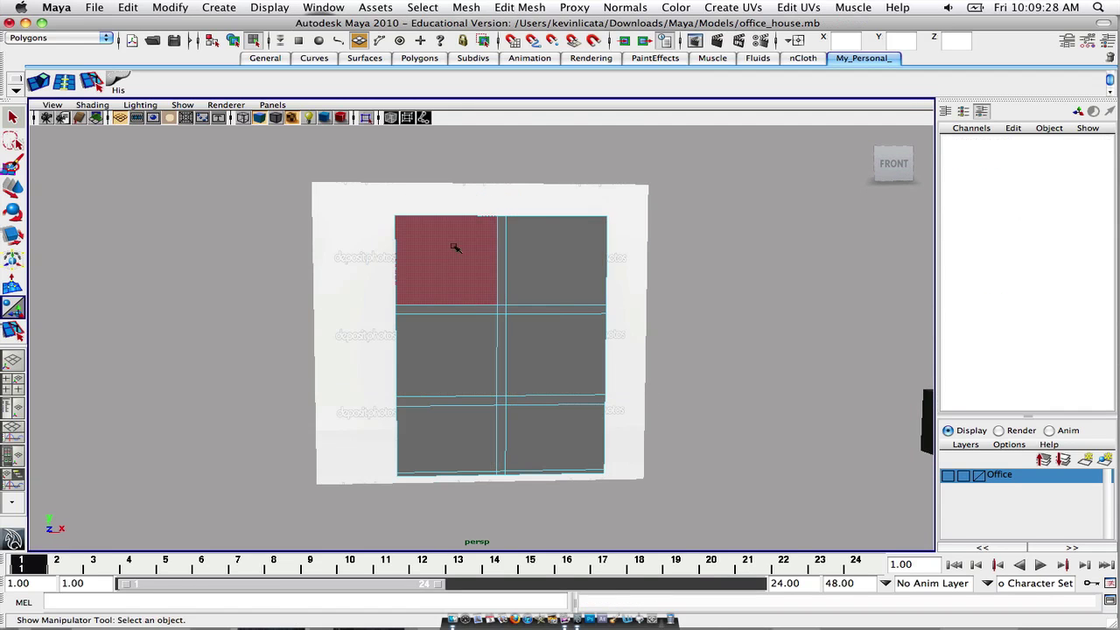
# Step: Insert a horizontal edge loop just below the bookshelf's top edge, working in the front view with X-Ray display enabled for the perspective view
pyautogui.keyDown('alt'); pyautogui.moveTo(424, 240); pyautogui.dragTo(416, 246); pyautogui.keyUp('alt')
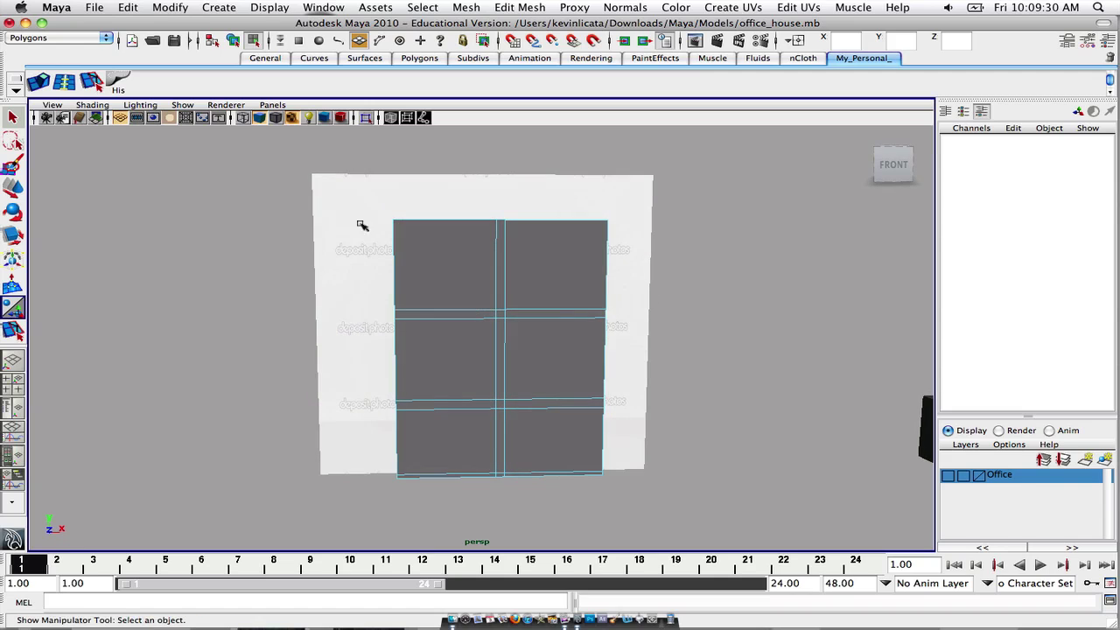
pyautogui.click(13, 329)
pyautogui.scroll(3, 492, 302)
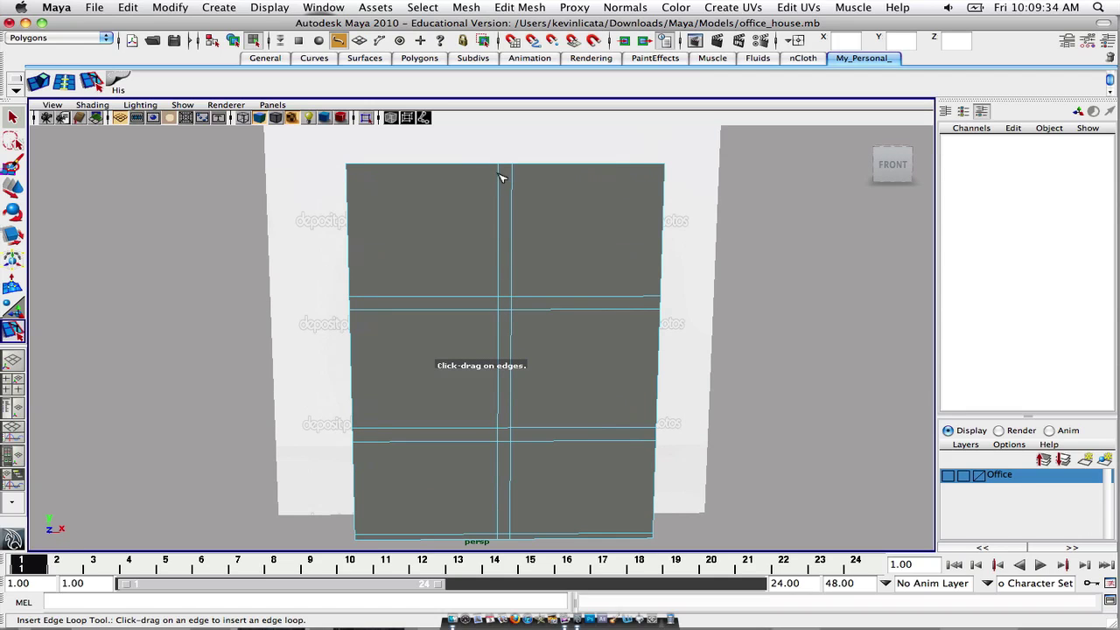
pyautogui.click(390, 117)
pyautogui.press('space')
pyautogui.press('space')
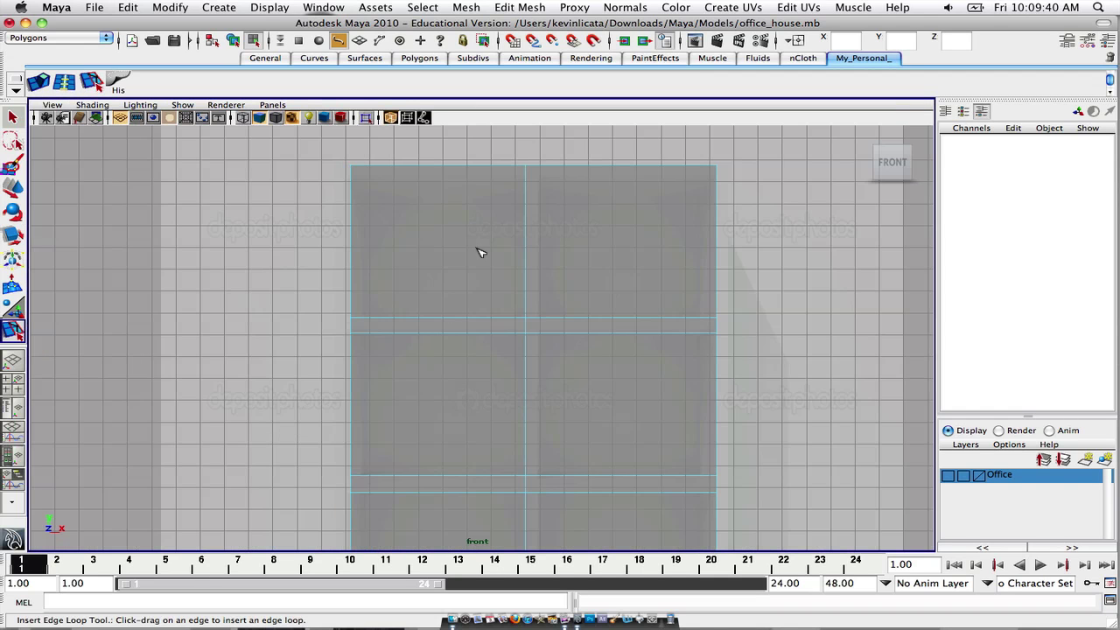
pyautogui.keyDown('alt'); pyautogui.moveTo(476, 249); pyautogui.dragTo(469, 203, button='middle'); pyautogui.keyUp('alt')
pyautogui.keyDown('alt'); pyautogui.moveTo(538, 257); pyautogui.dragTo(520, 338, button='middle'); pyautogui.keyUp('alt')
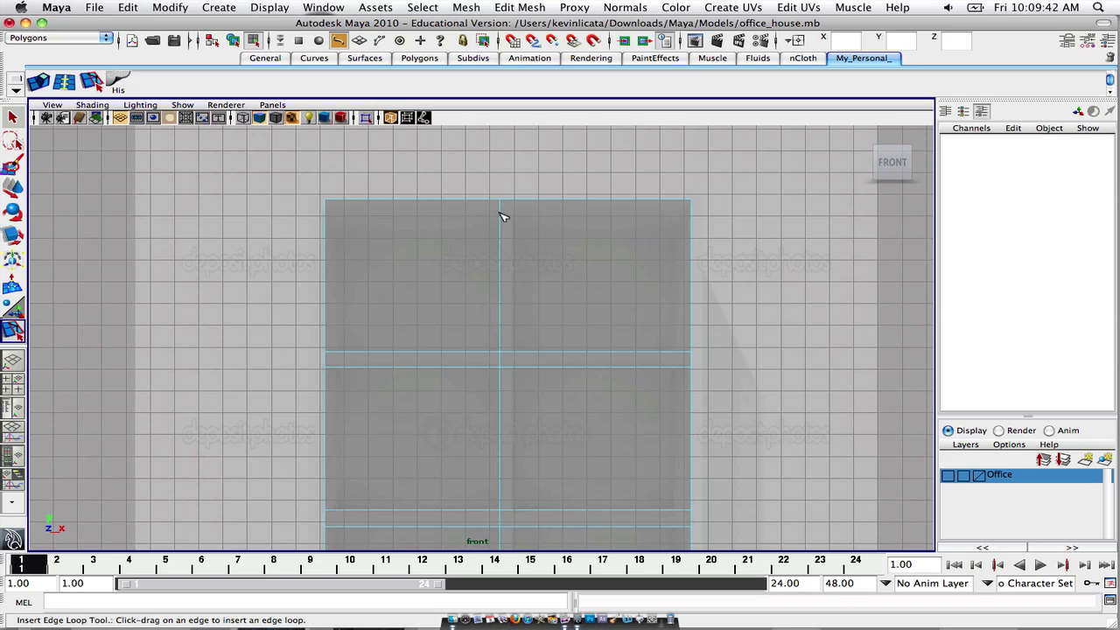
pyautogui.moveTo(500, 213); pyautogui.dragTo(499, 214)
# Step: Insert vertical edge loops just inside the bookshelf's left and right edges to form the side frames
pyautogui.keyDown('alt'); pyautogui.moveTo(522, 328); pyautogui.dragTo(529, 297, button='middle'); pyautogui.keyUp('alt')
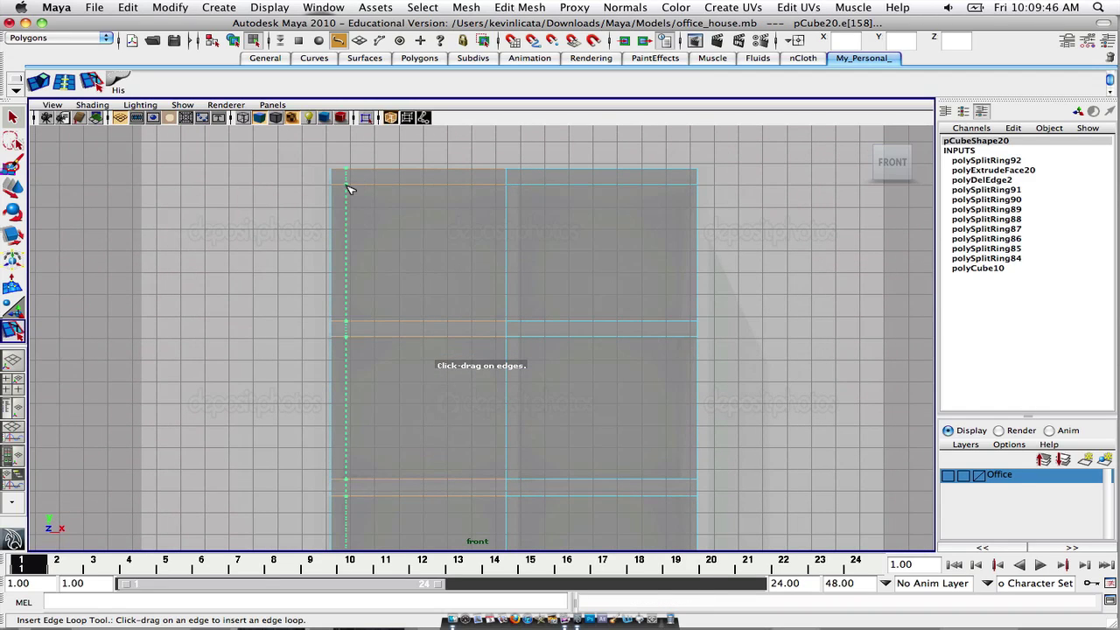
pyautogui.click(348, 189)
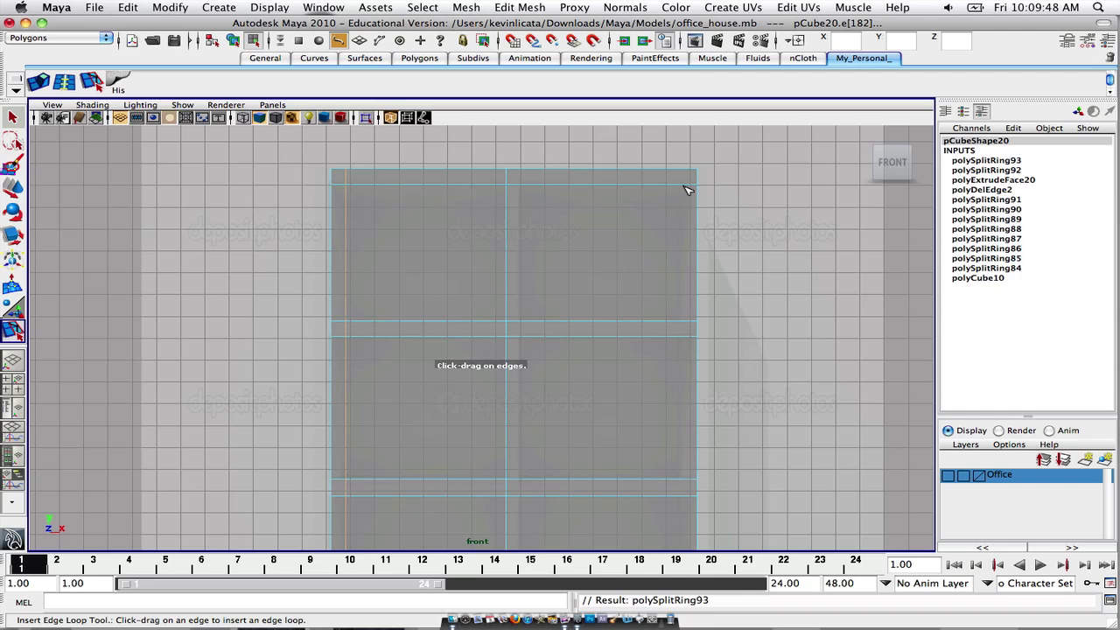
pyautogui.click(686, 189)
pyautogui.moveTo(686, 189); pyautogui.dragTo(684, 189)
# Step: Extrude the six framed compartment faces inward with a Local Translate Z of -5.732
pyautogui.press('space')
pyautogui.press('space')
pyautogui.keyDown('alt'); pyautogui.moveTo(608, 274); pyautogui.dragTo(577, 256); pyautogui.keyUp('alt')
pyautogui.rightClick(610, 249)
pyautogui.click(621, 238)
pyautogui.press('q')
pyautogui.click(596, 245)
pyautogui.scroll(-4, 603, 299)
pyautogui.moveTo(577, 256); pyautogui.dragTo(569, 284, button='right')
pyautogui.click(560, 282)
pyautogui.keyDown('shift'); pyautogui.click(481, 284); pyautogui.keyUp('shift')
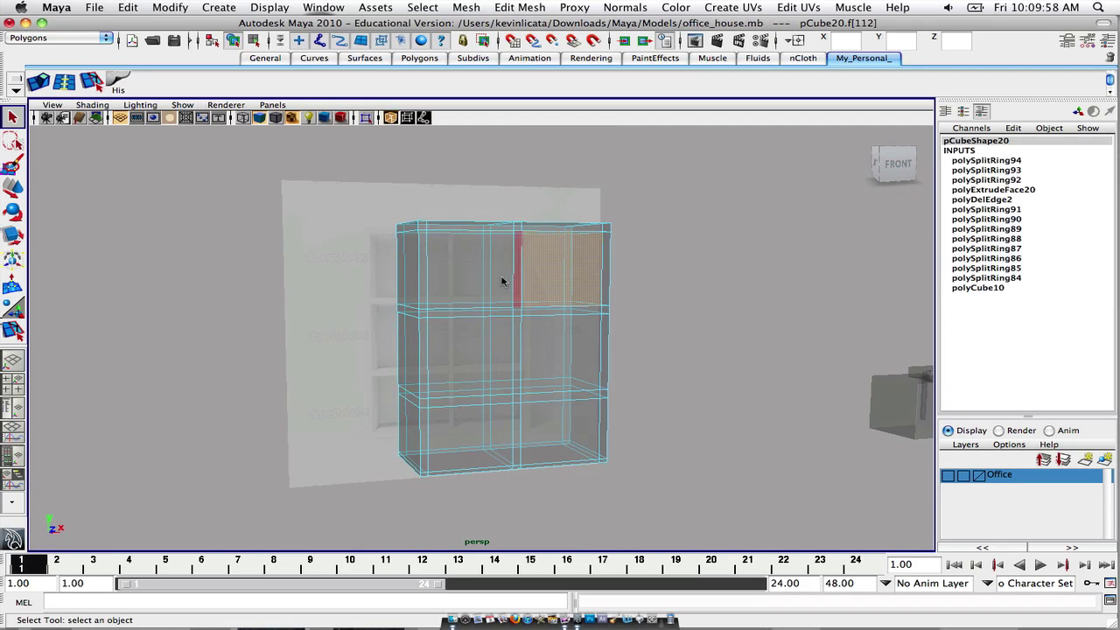
pyautogui.keyDown('shift'); pyautogui.click(466, 355); pyautogui.keyUp('shift')
pyautogui.keyDown('shift'); pyautogui.click(579, 356); pyautogui.keyUp('shift')
pyautogui.keyDown('shift'); pyautogui.click(560, 428); pyautogui.keyUp('shift')
pyautogui.keyDown('shift'); pyautogui.click(504, 434); pyautogui.keyUp('shift')
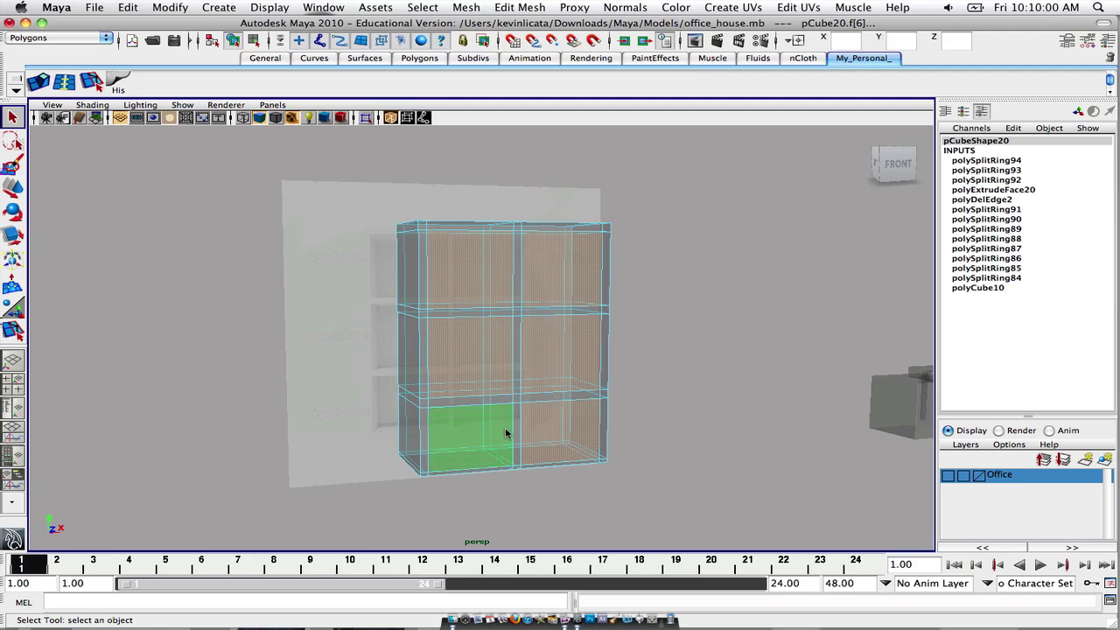
pyautogui.keyDown('alt'); pyautogui.moveTo(505, 433); pyautogui.dragTo(553, 438); pyautogui.keyUp('alt')
pyautogui.click(39, 83)
pyautogui.keyDown('alt'); pyautogui.moveTo(383, 213); pyautogui.dragTo(494, 247); pyautogui.keyUp('alt')
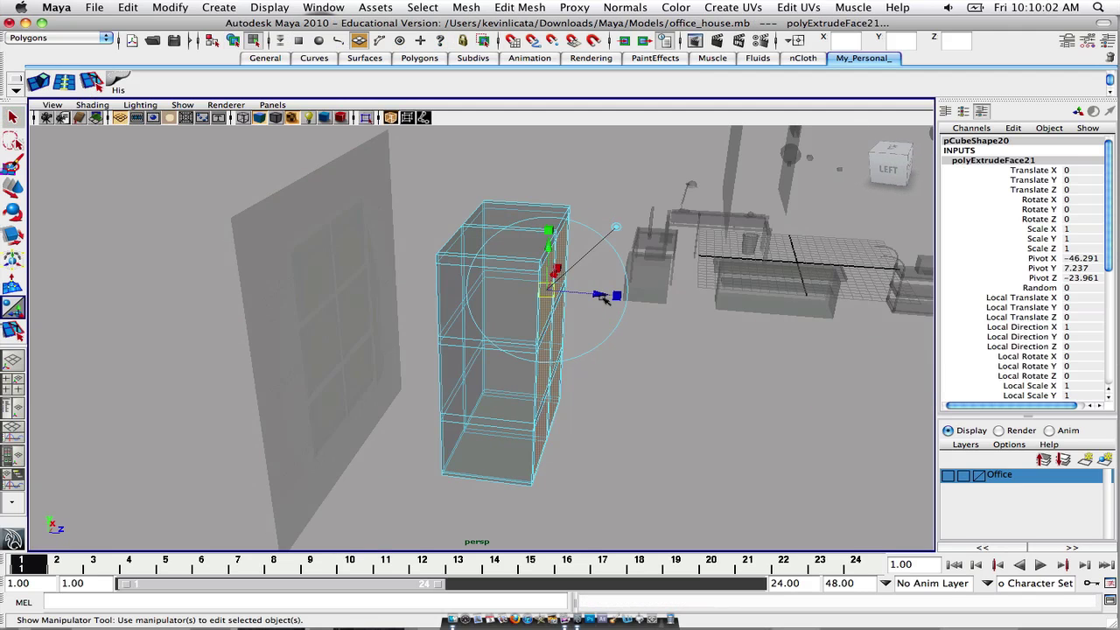
pyautogui.keyDown('alt'); pyautogui.moveTo(616, 298); pyautogui.dragTo(545, 250); pyautogui.keyUp('alt')
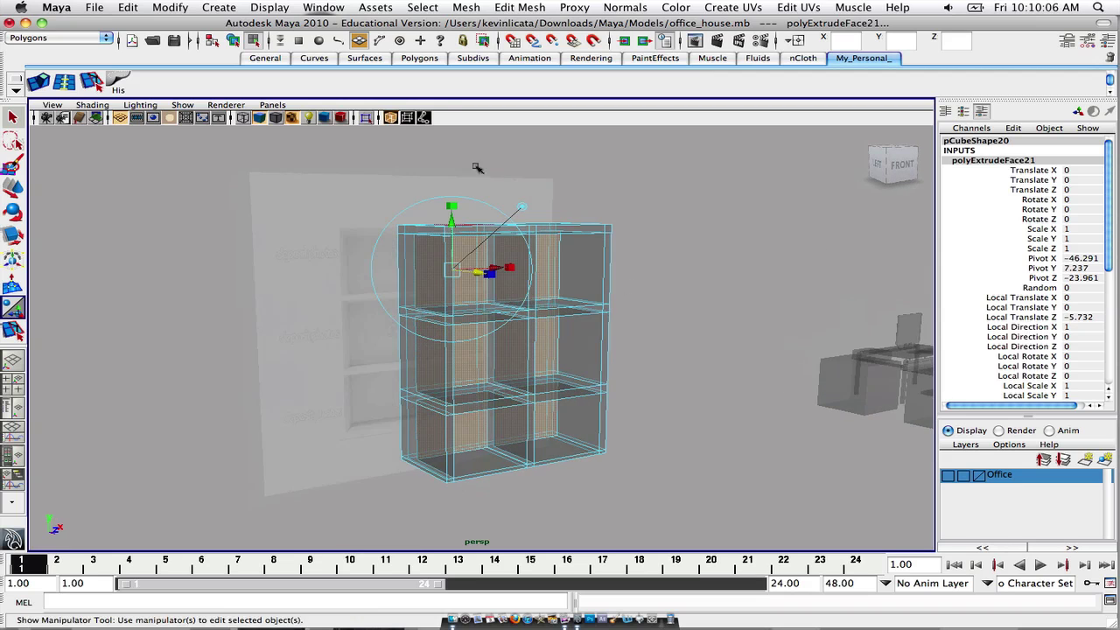
# Step: Turn off X-Ray display, clear the selection and examine the hollowed bookshelf from several angles
pyautogui.click(391, 119)
pyautogui.click(669, 223)
pyautogui.moveTo(669, 224)
pyautogui.keyDown('alt'); pyautogui.mouseDown()
pyautogui.moveTo(573, 238)
pyautogui.moveTo(618, 241)
pyautogui.mouseUp(); pyautogui.keyUp('alt')
pyautogui.keyDown('alt'); pyautogui.moveTo(668, 281); pyautogui.dragTo(671, 252, button='middle'); pyautogui.keyUp('alt')
pyautogui.moveTo(669, 251)
pyautogui.keyDown('alt'); pyautogui.mouseDown()
pyautogui.moveTo(560, 254)
pyautogui.moveTo(715, 252)
pyautogui.moveTo(688, 252)
pyautogui.mouseUp(); pyautogui.keyUp('alt')
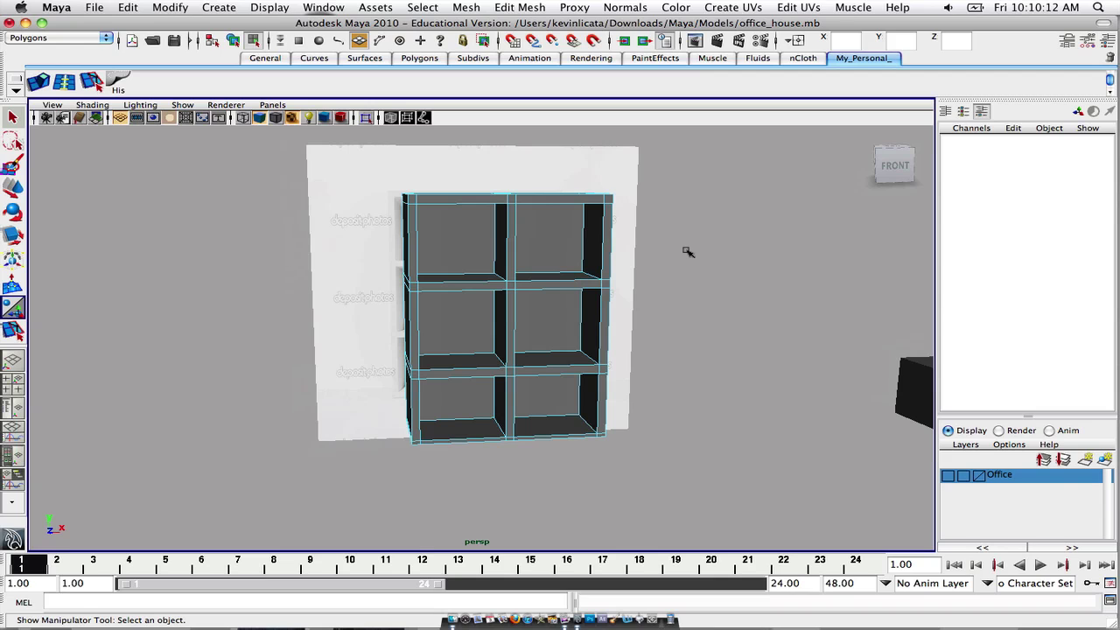
pyautogui.keyDown('alt'); pyautogui.moveTo(540, 188); pyautogui.dragTo(499, 285); pyautogui.keyUp('alt')
pyautogui.keyDown('alt'); pyautogui.moveTo(452, 244); pyautogui.dragTo(570, 241); pyautogui.keyUp('alt')
pyautogui.keyDown('alt'); pyautogui.moveTo(506, 256); pyautogui.dragTo(556, 239); pyautogui.keyUp('alt')
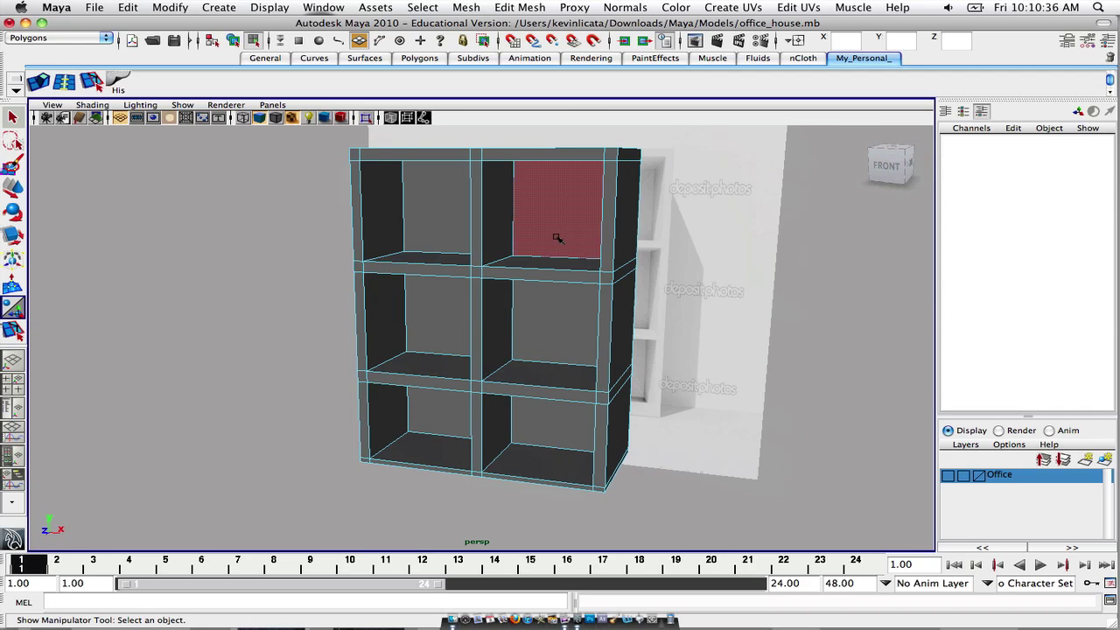